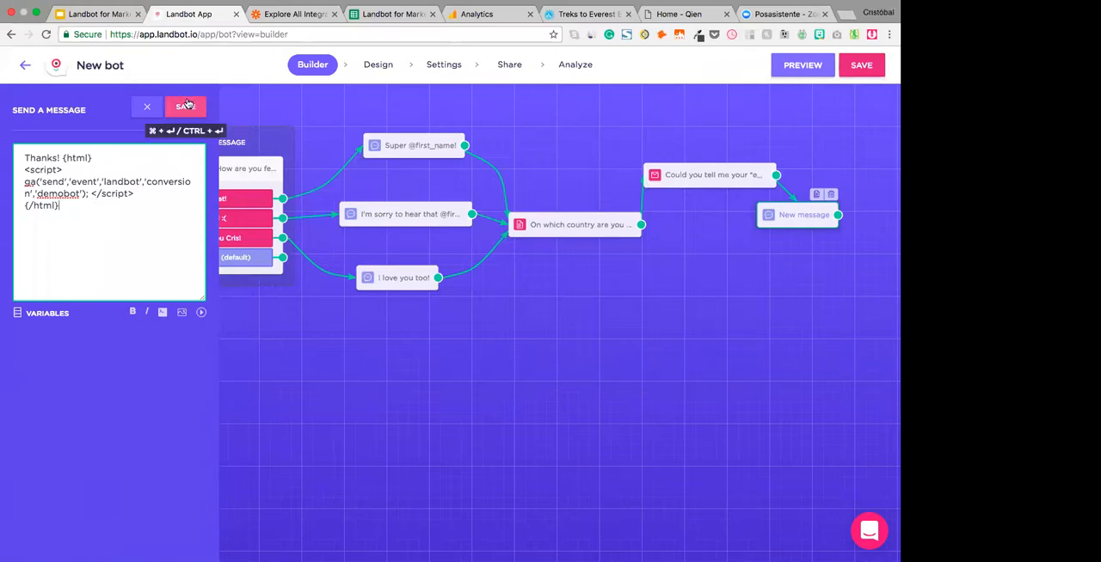
- Save the "Thanks!" message containing the analytics script and attach a Zapier Integration block after it
left_click(181, 111)
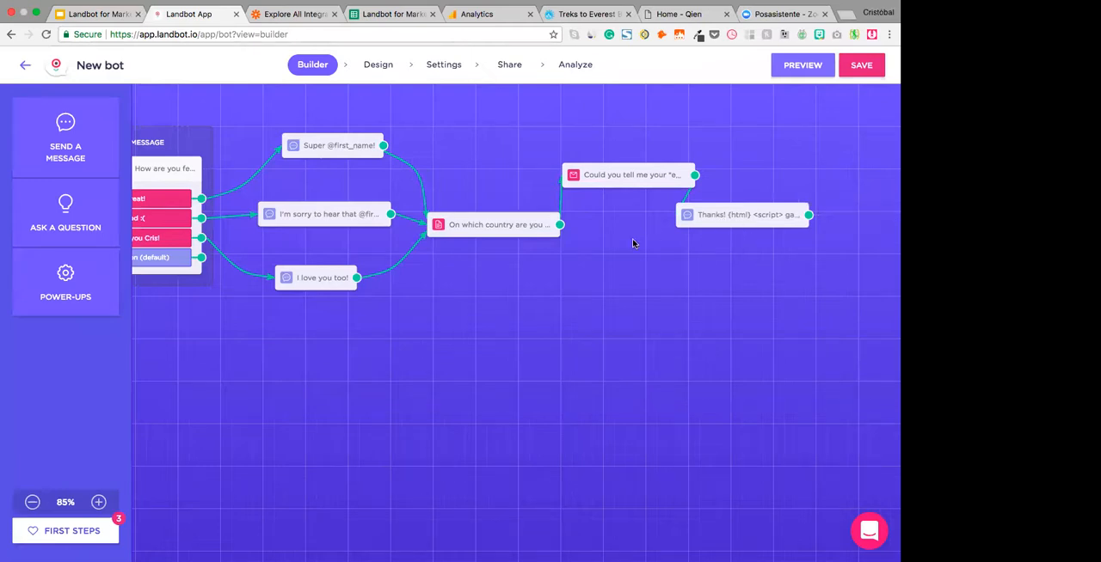
scroll(634, 243, "left", 2)
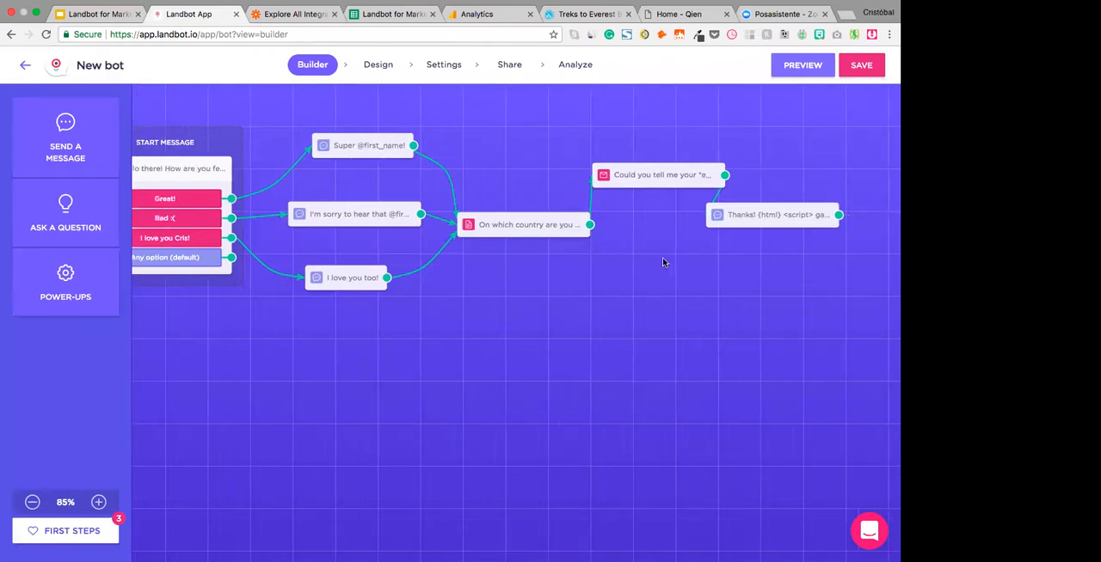
mouse_move(834, 215)
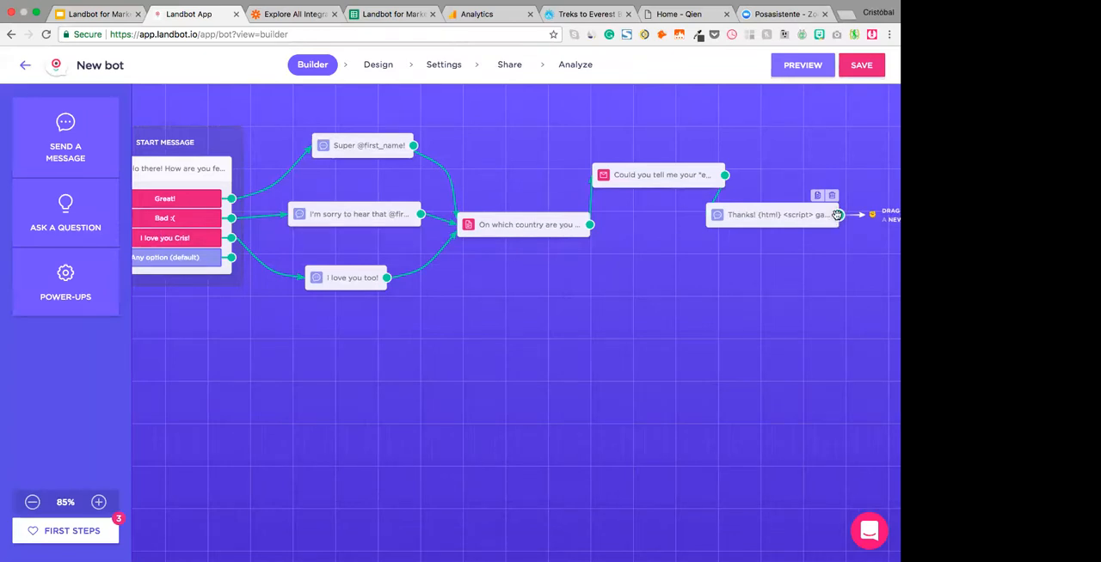
left_click_drag(837, 215, 206, 338)
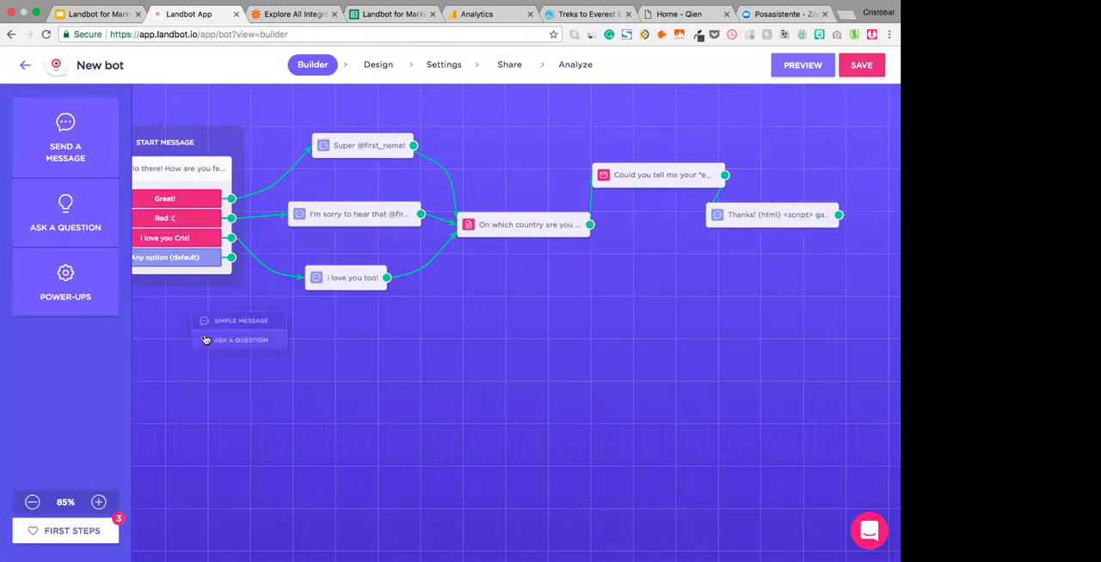
left_click(49, 369)
left_click(67, 310)
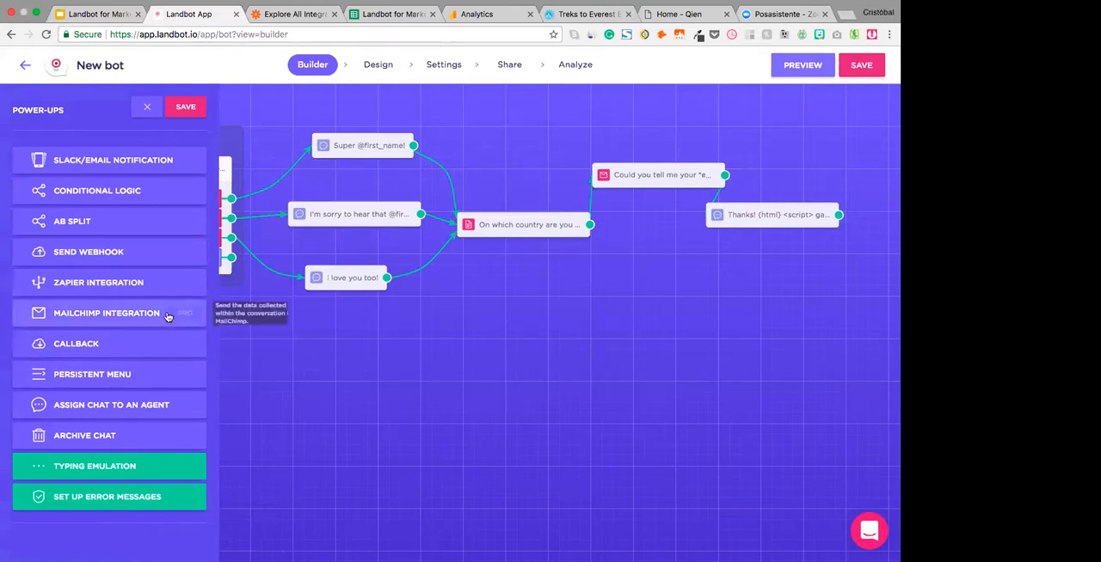
left_click_drag(109, 291, 783, 215)
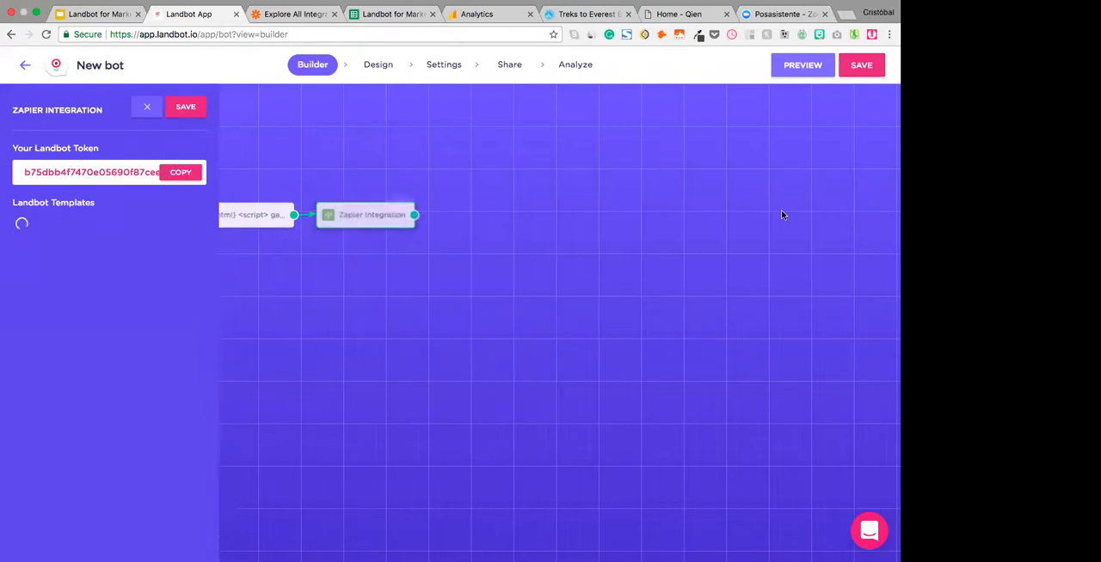
left_click(184, 109)
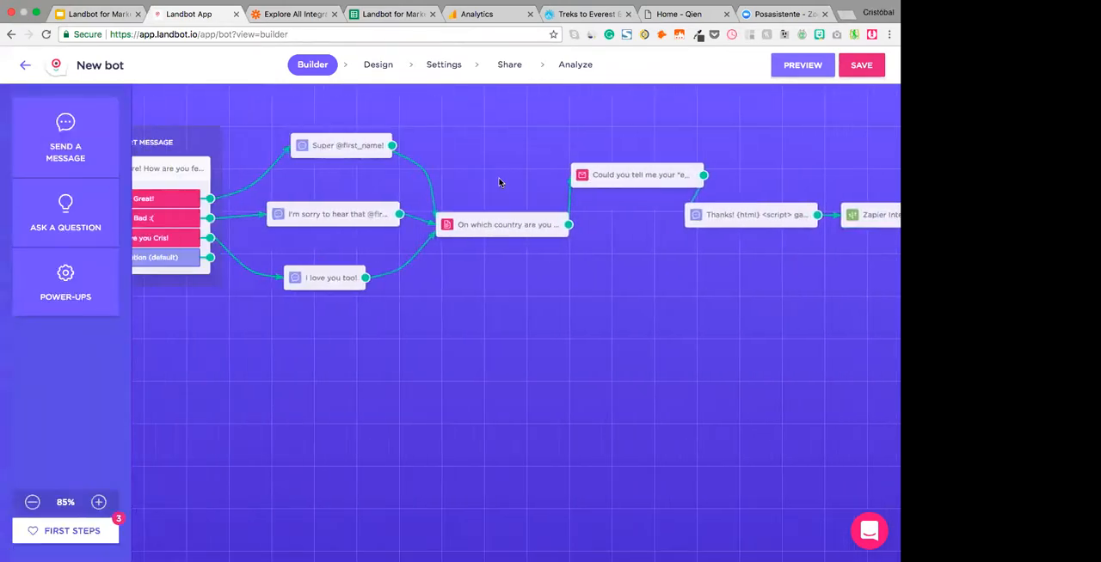
- Move the Zapier Integration block below the start message and save its settings without choosing a template
left_click_drag(865, 221, 675, 288)
left_click_drag(350, 391, 198, 381)
scroll(370, 440, "left", 1)
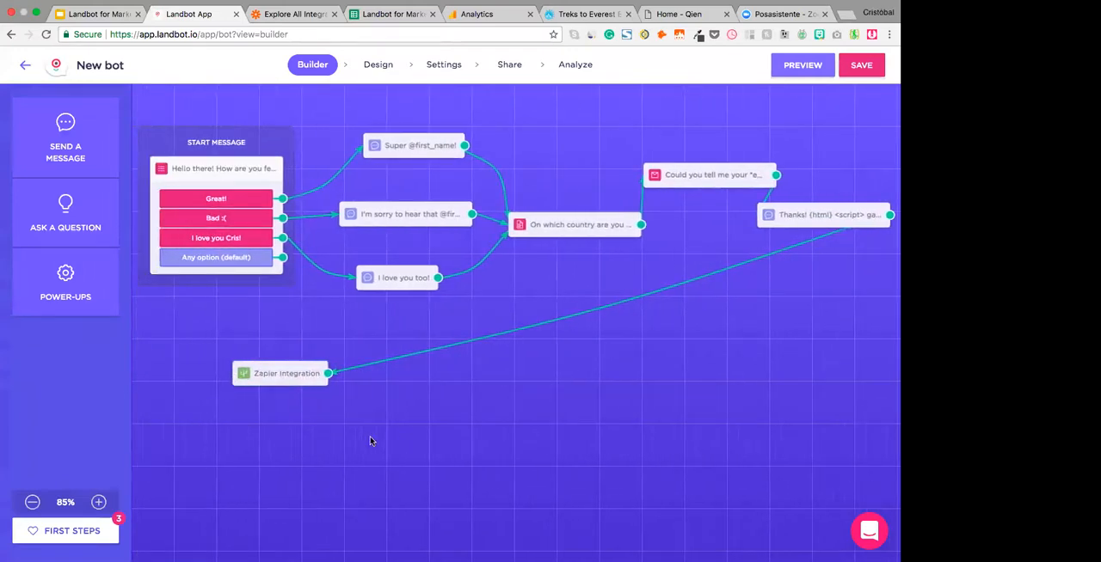
left_click_drag(287, 379, 244, 353)
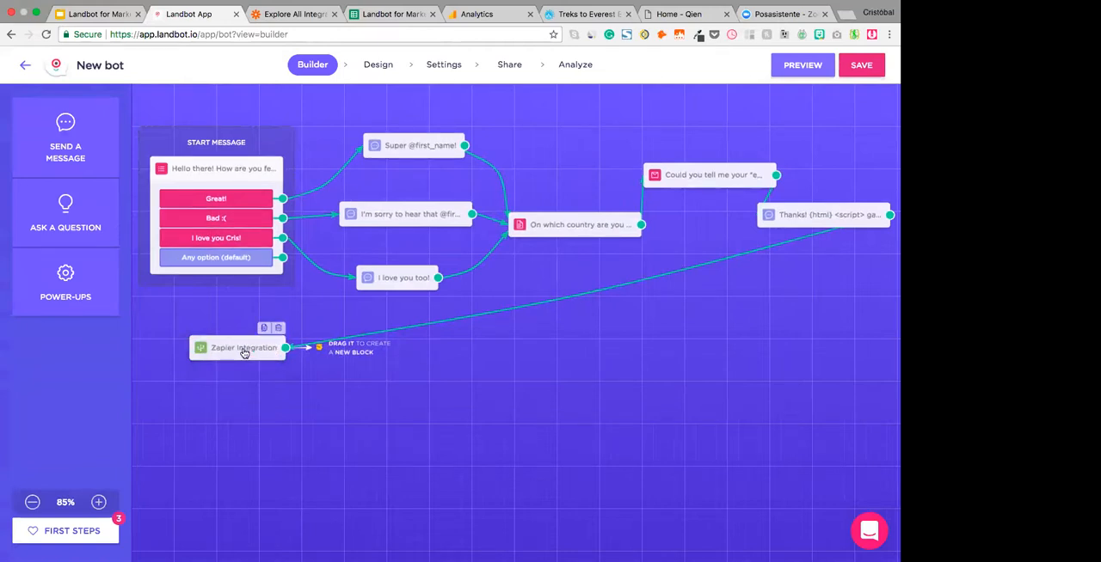
left_click(244, 348)
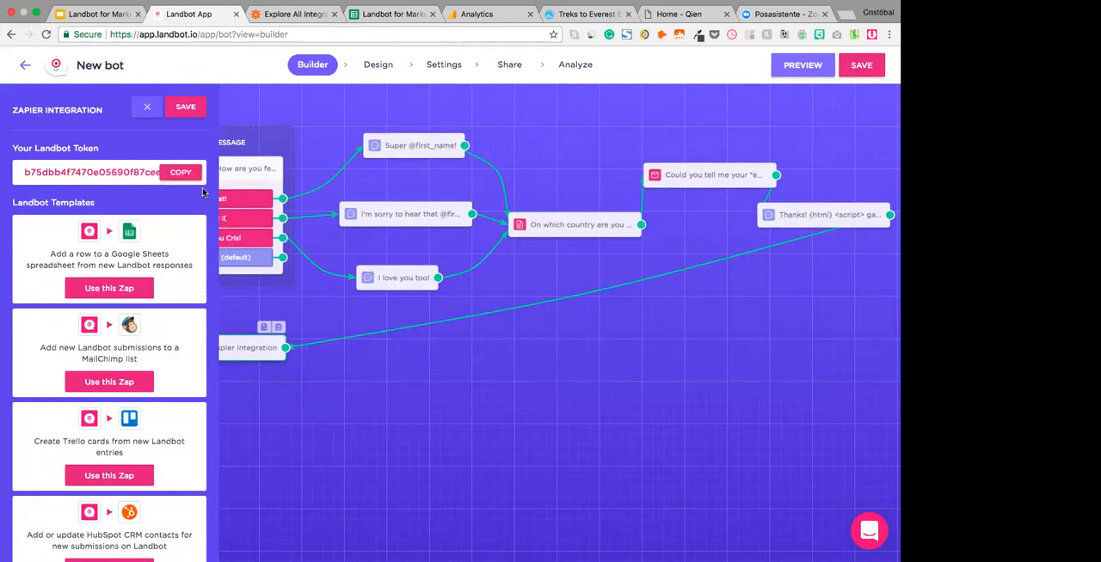
left_click(188, 107)
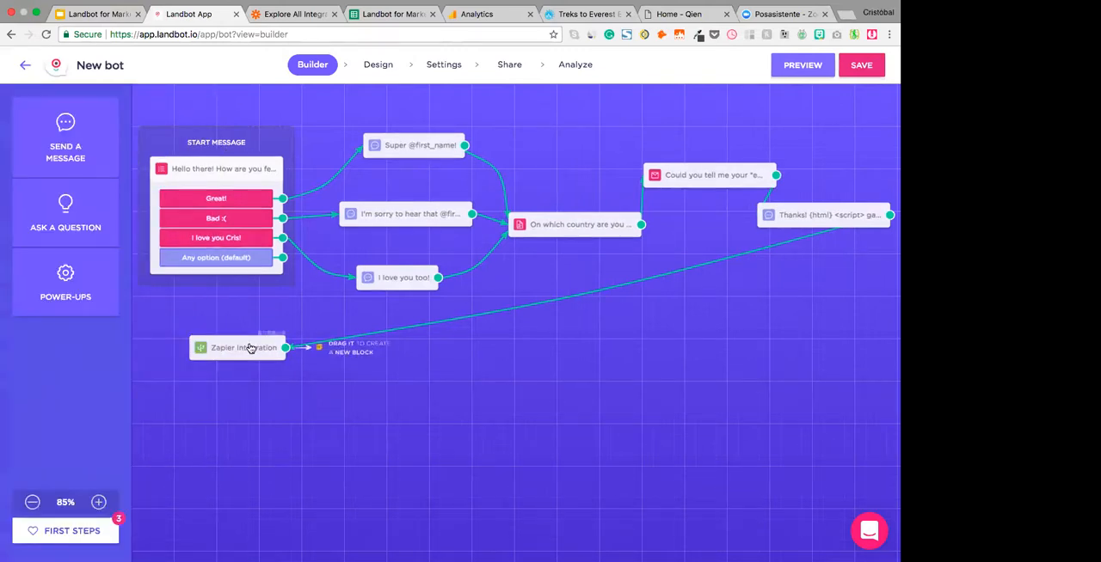
left_click_drag(250, 347, 226, 359)
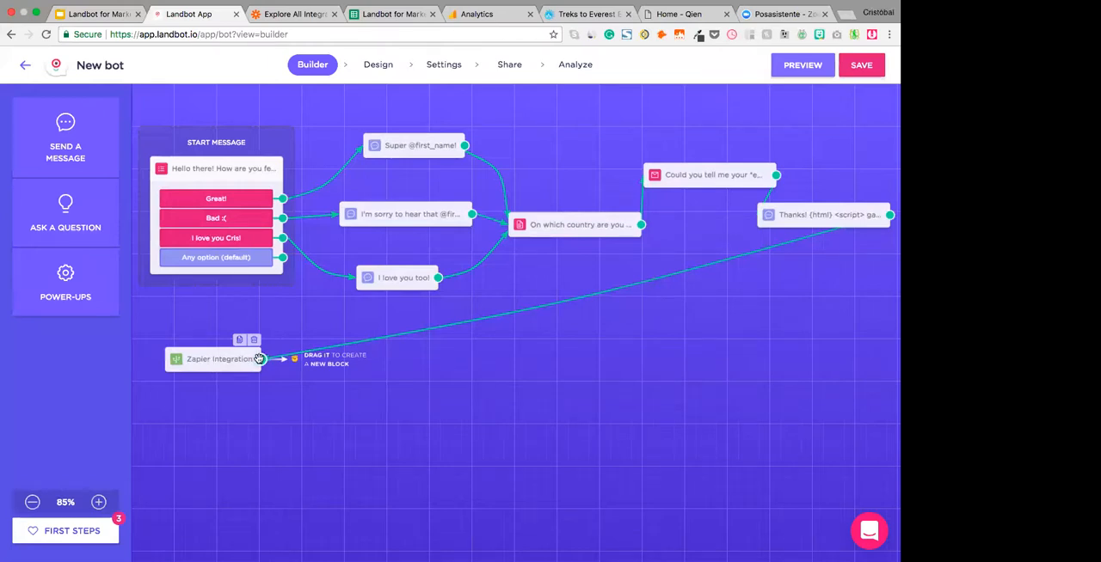
- Add a Conditional Logic block connected to the Zapier Integration block's output and space it further away from that block
left_click_drag(262, 360, 306, 384)
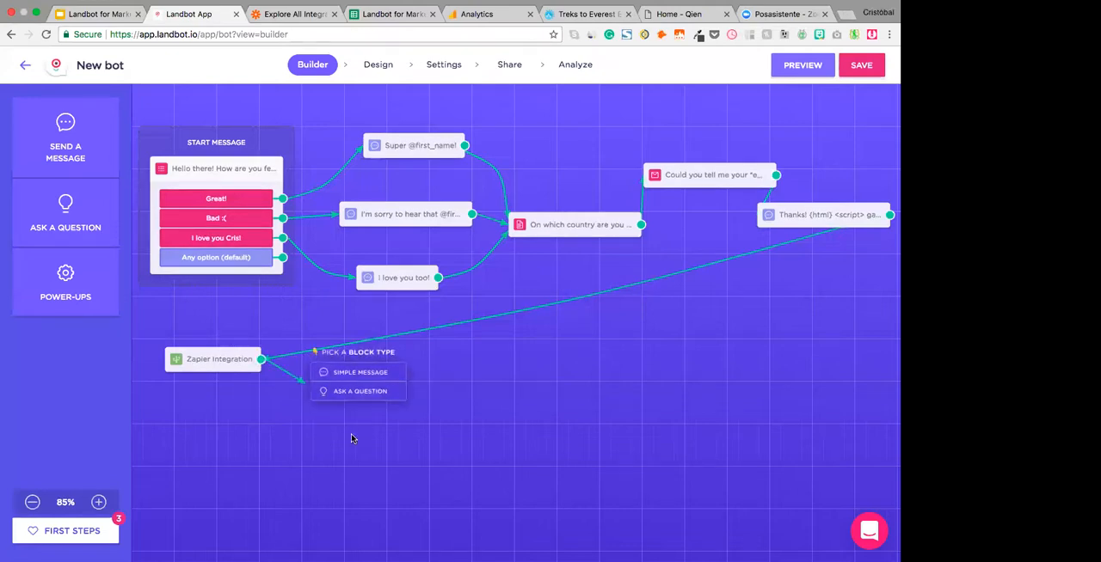
left_click(65, 284)
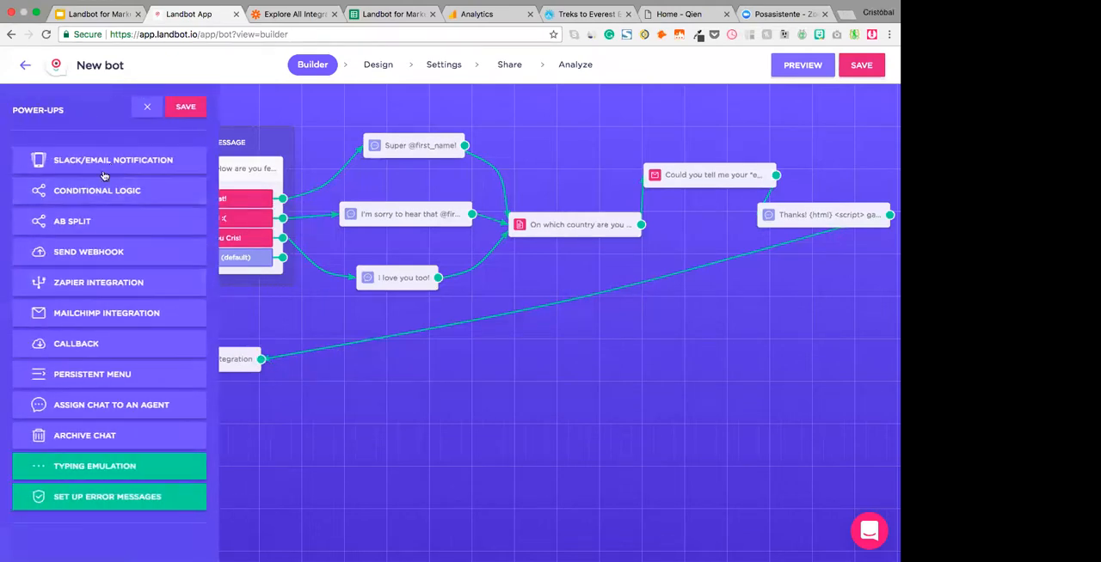
left_click_drag(97, 194, 247, 351)
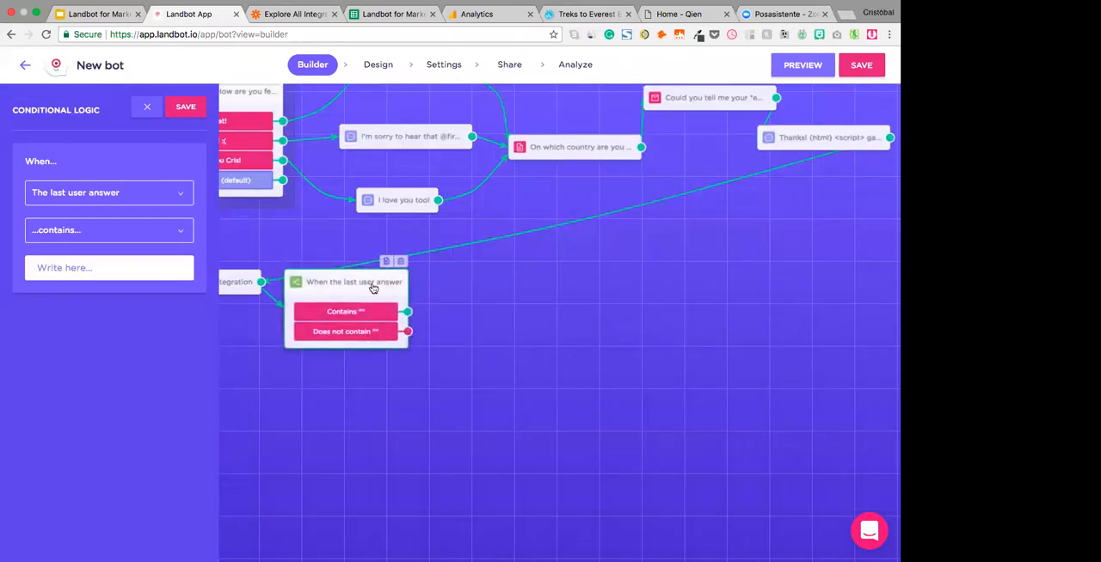
left_click_drag(373, 288, 456, 290)
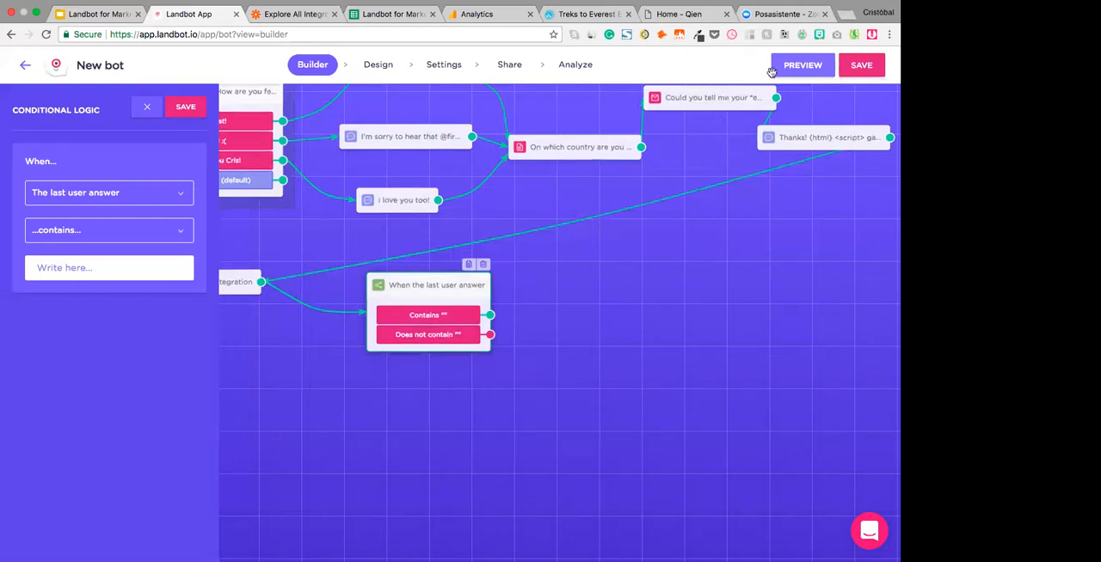
left_click(99, 196)
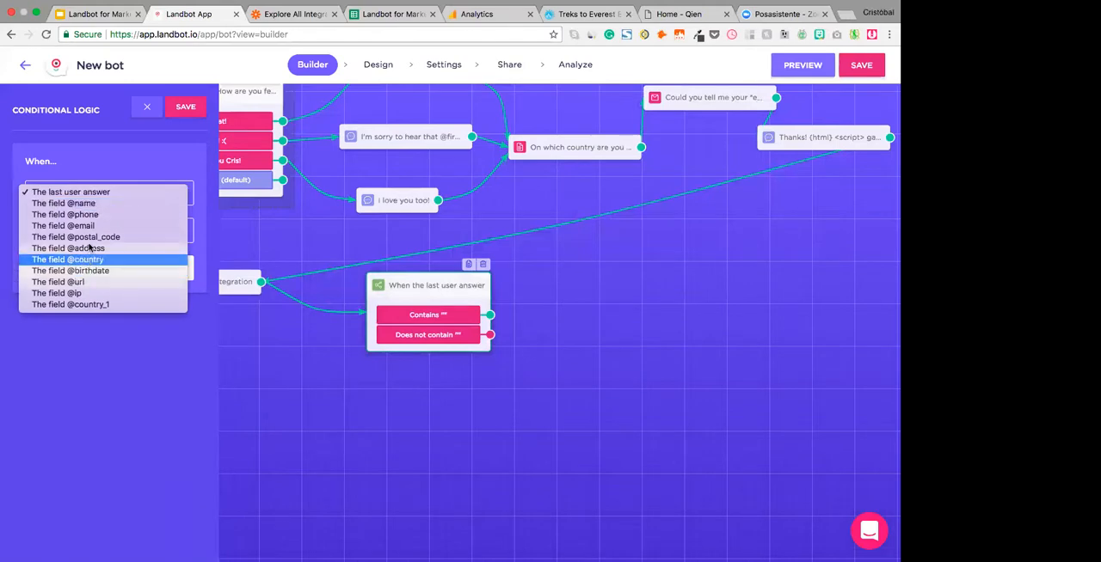
left_click(95, 226)
left_click(69, 269)
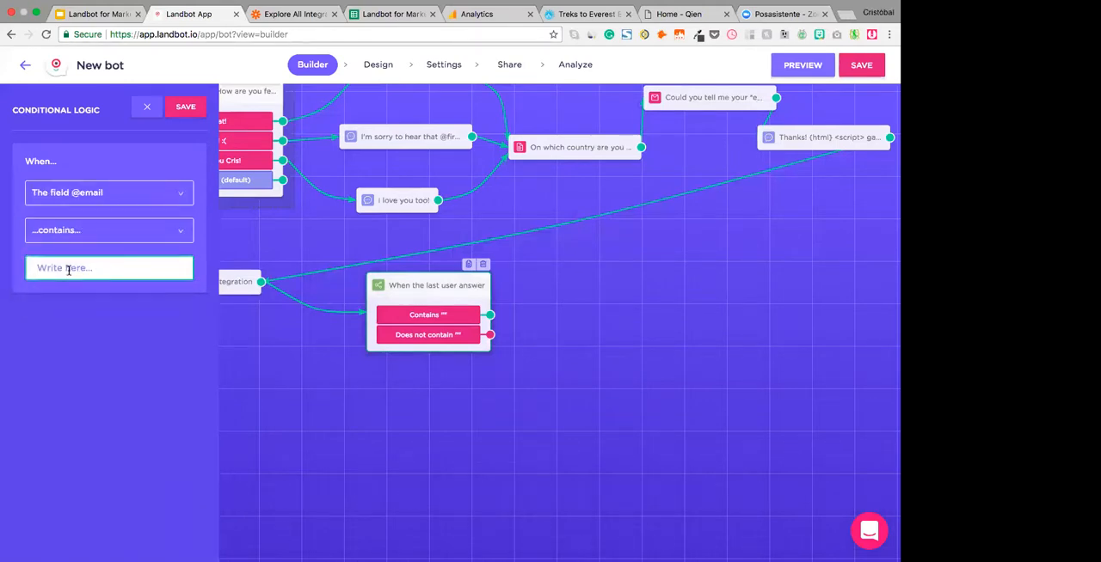
type("ford.com")
left_click(186, 109)
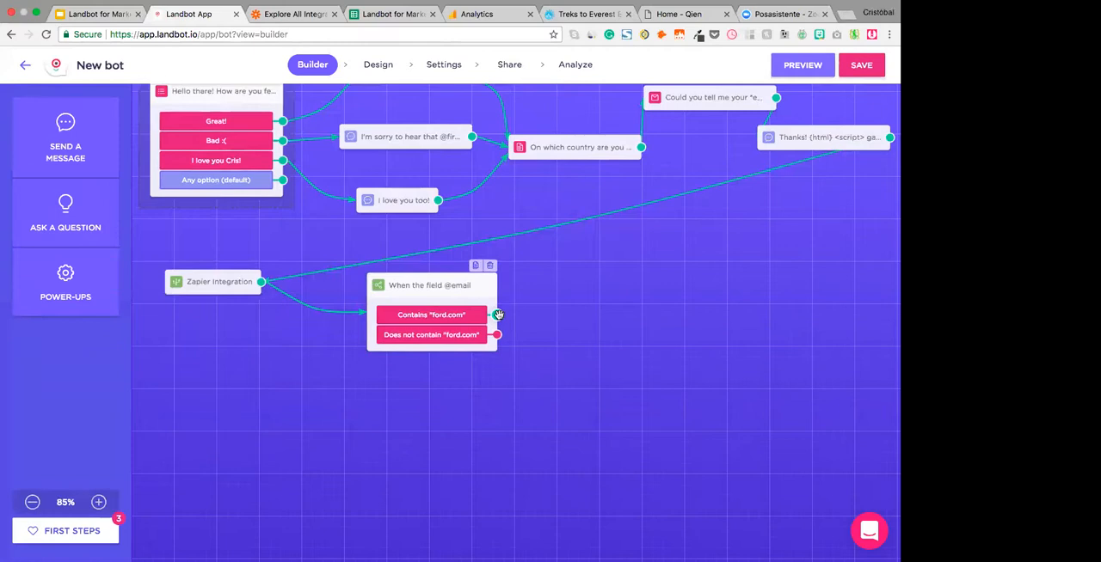
- Attach an Assign Chat to an Agent block with default messages to the Contains "ford.com" output, placing it up and to the right of the condition
left_click(66, 279)
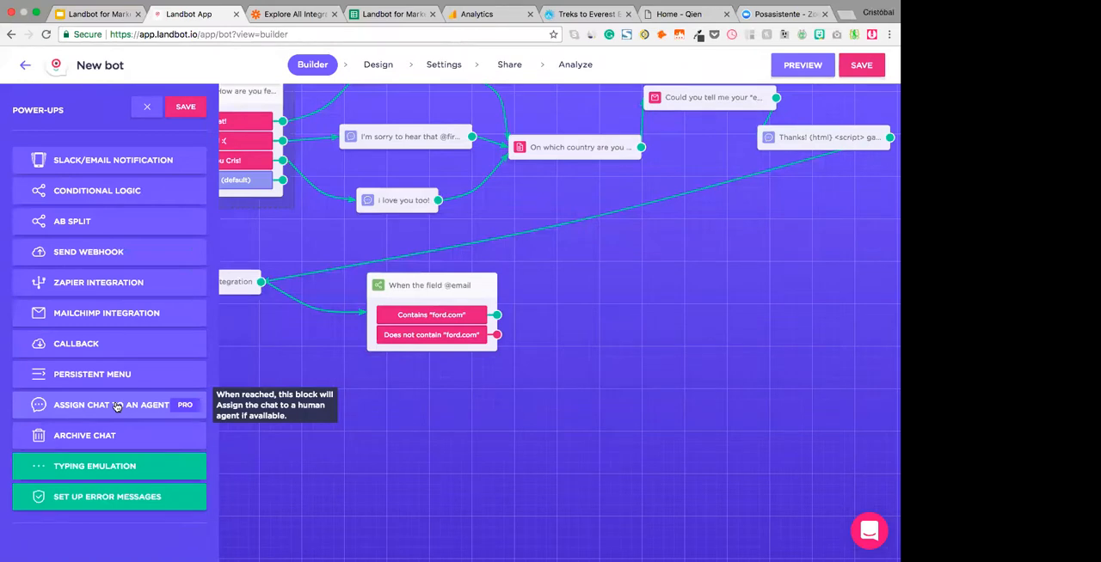
mouse_move(116, 406)
left_mouse_down()
mouse_move(240, 421)
mouse_move(479, 398)
mouse_move(126, 421)
left_mouse_up()
left_click(113, 409)
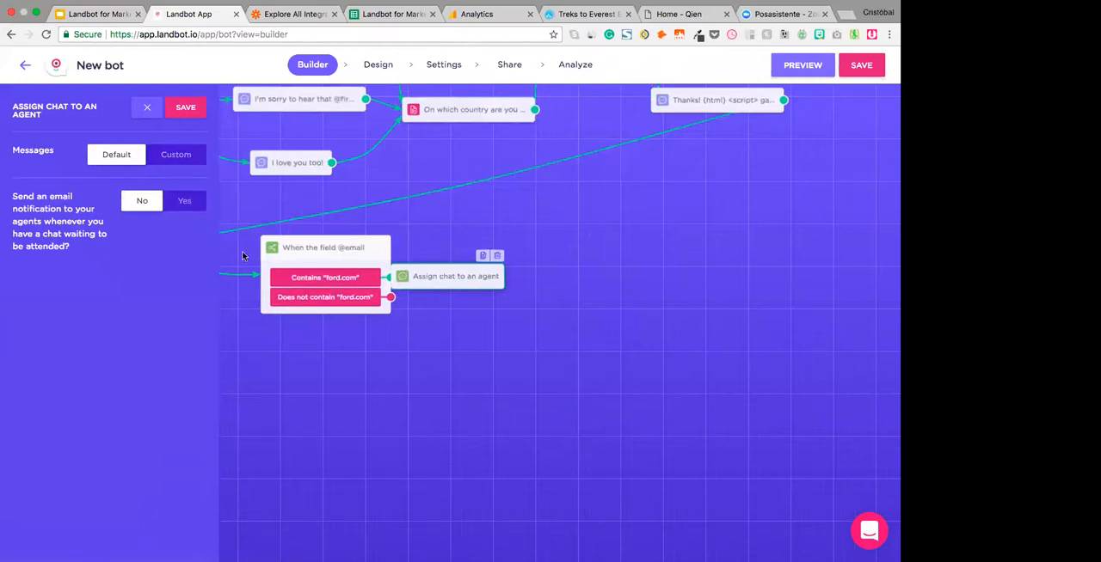
left_click(176, 155)
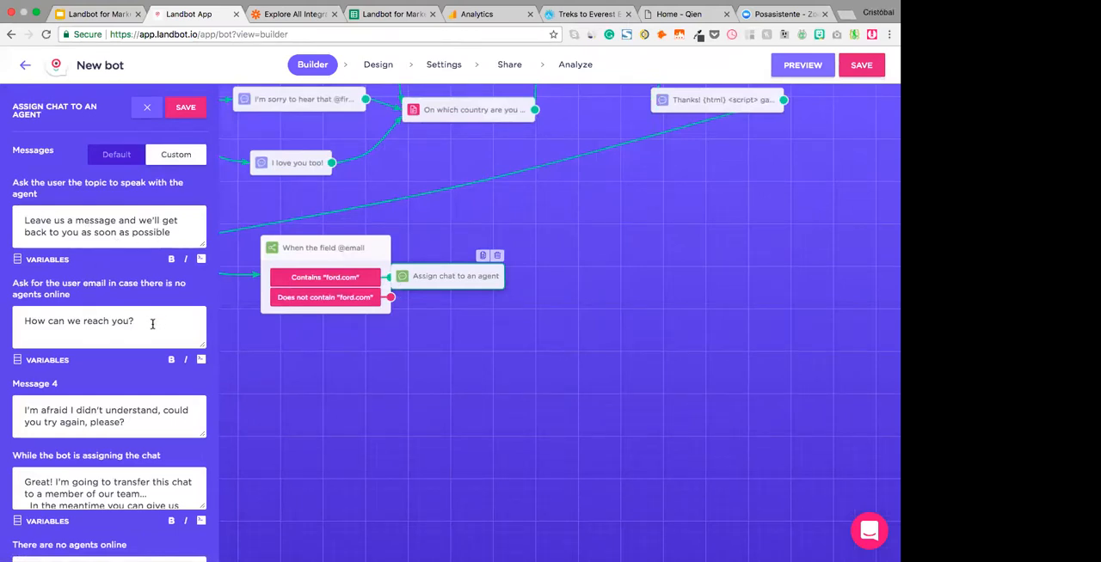
left_click(129, 154)
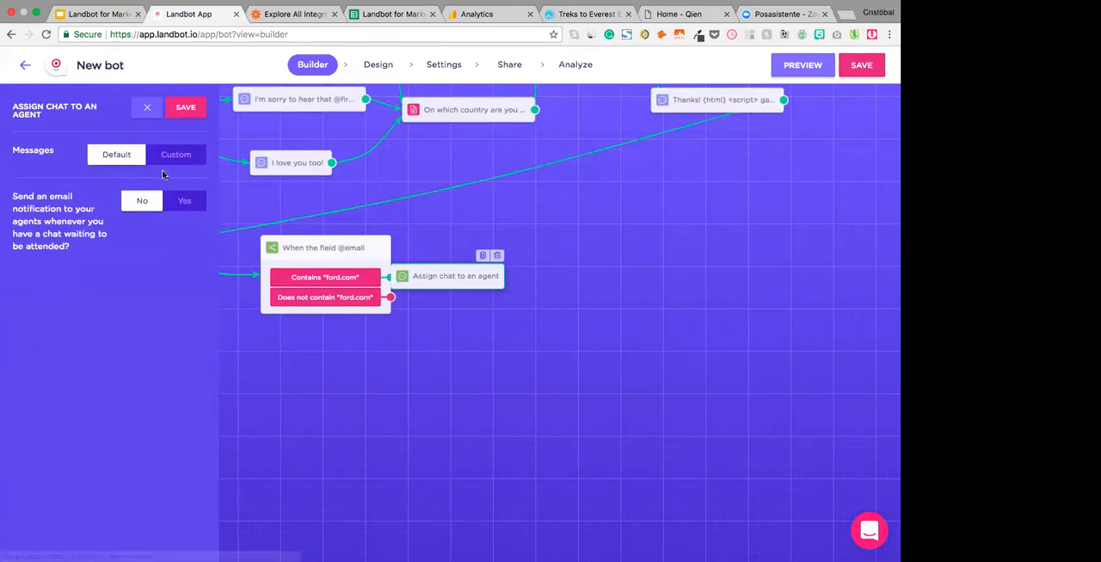
left_click(186, 107)
left_click_drag(475, 276, 511, 221)
left_click_drag(390, 276, 485, 222)
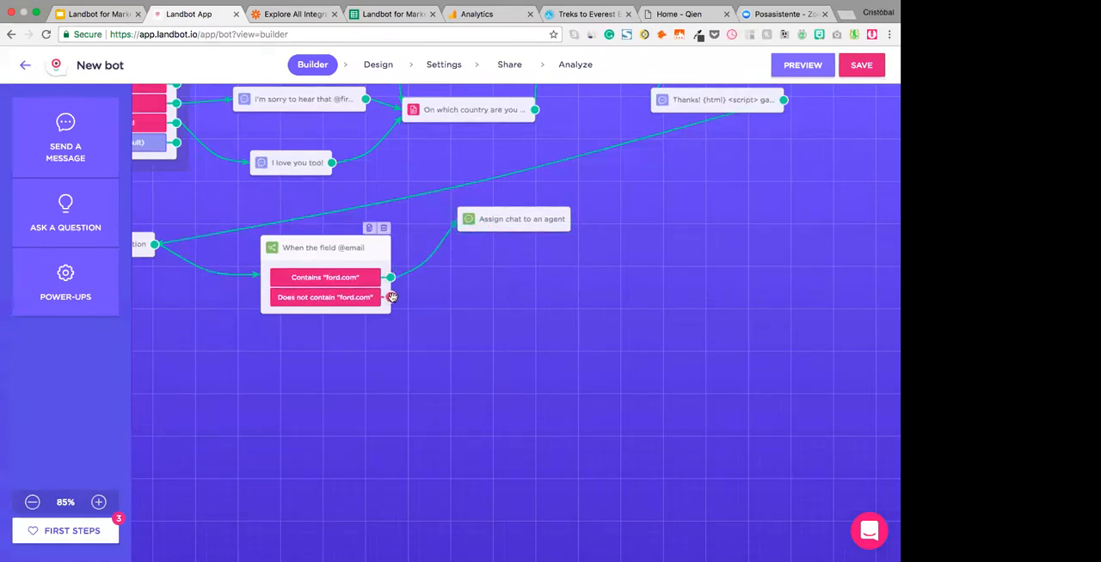
- Add the message "Thanks for being here, bye!" to the Does not contain "ford.com" output and position it below the agent block
left_click_drag(391, 297, 459, 297)
left_click(491, 278)
type("Thanks for being here, bye!")
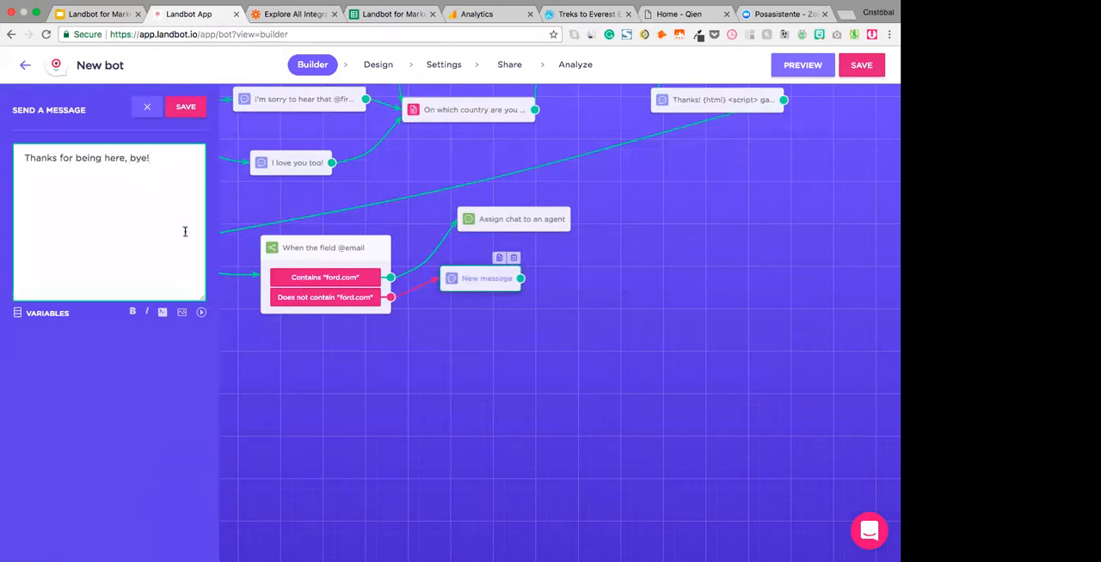
left_click(186, 108)
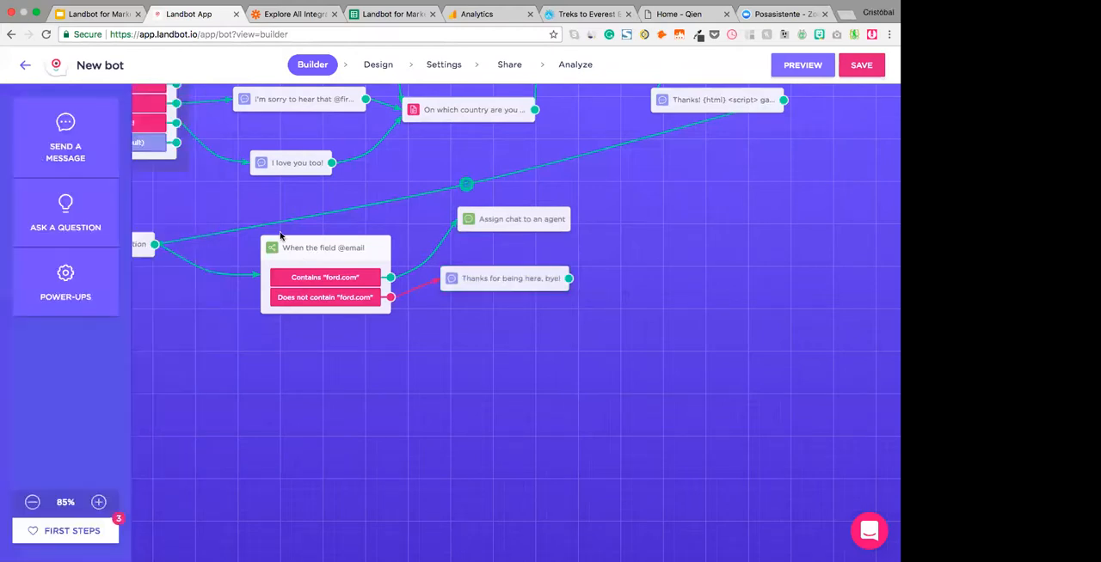
left_click_drag(517, 285, 529, 300)
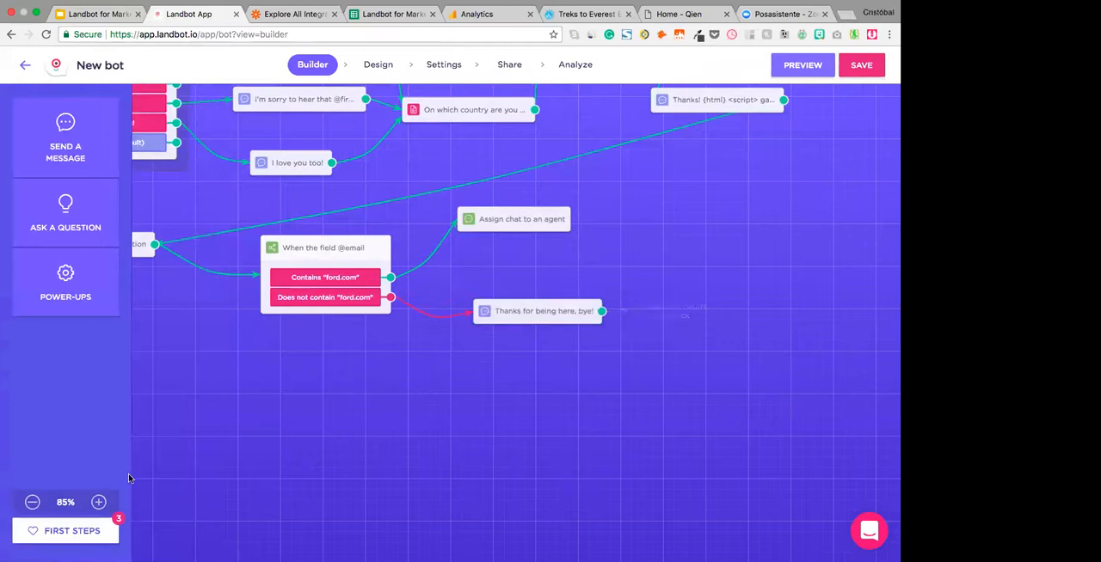
- Bring the whole conversation flow into view at 80% zoom and save the bot
left_click(32, 503)
scroll(417, 317, "up", 2)
scroll(418, 317, "left", 2)
scroll(418, 317, "left", 1)
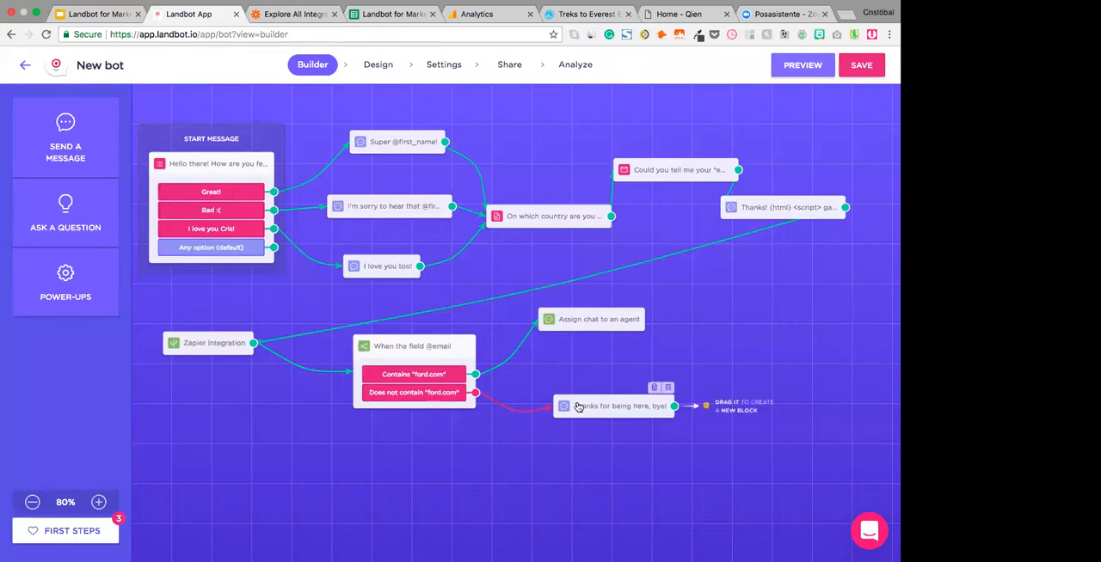
left_click(857, 77)
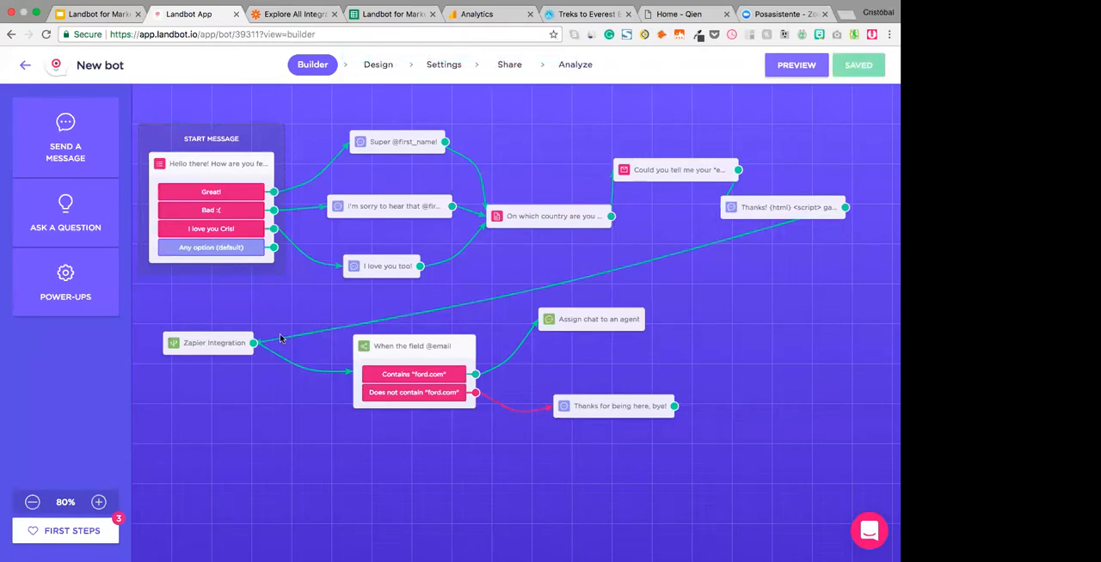
- In the bot's design, set the background to an image and upload the lamp photo from the Desktop folder
left_click(380, 65)
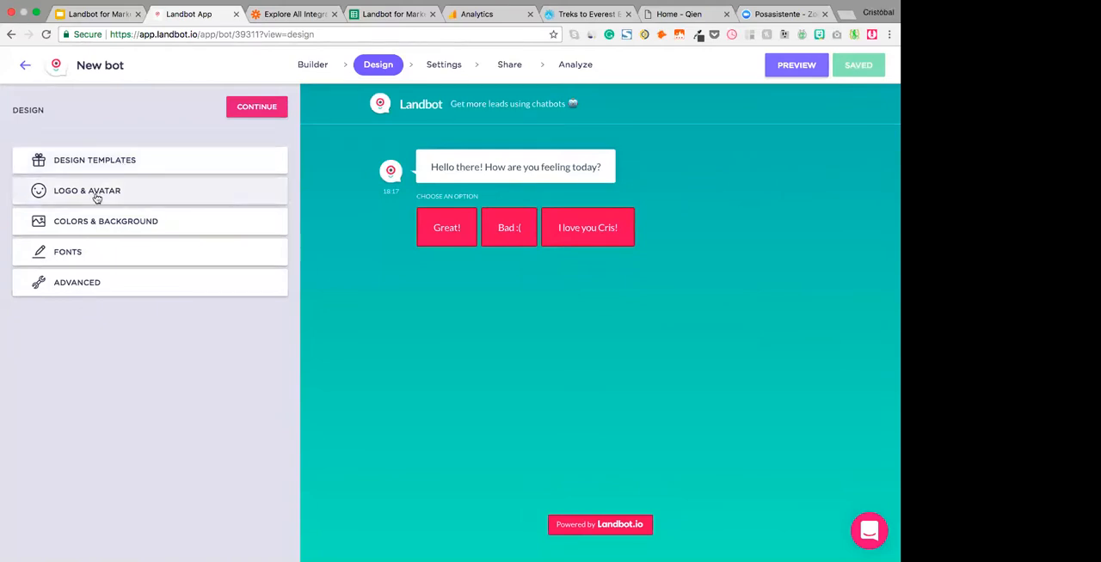
left_click(162, 229)
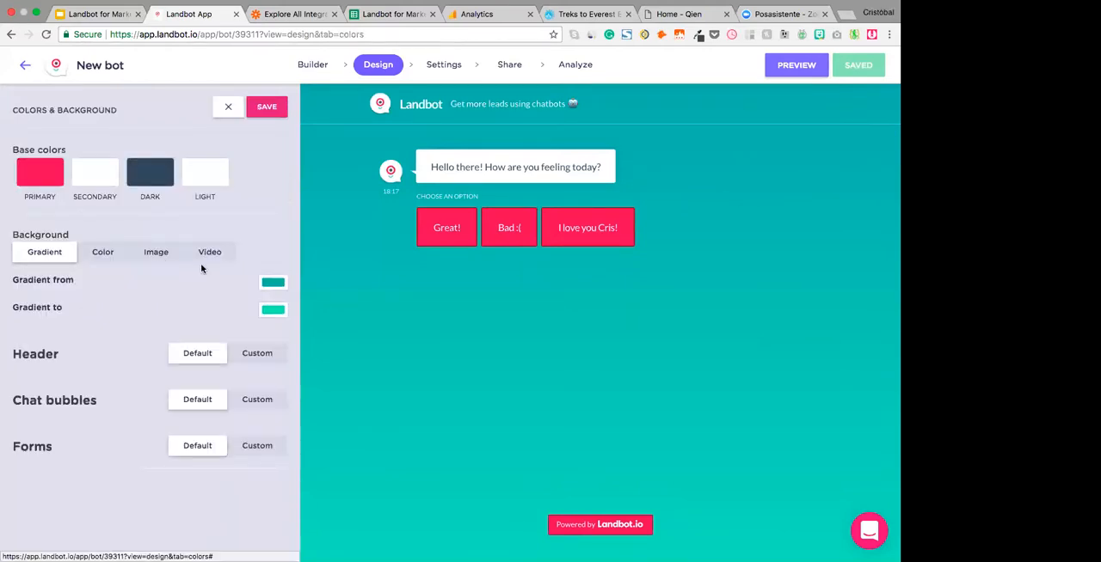
left_click(96, 252)
left_click(164, 257)
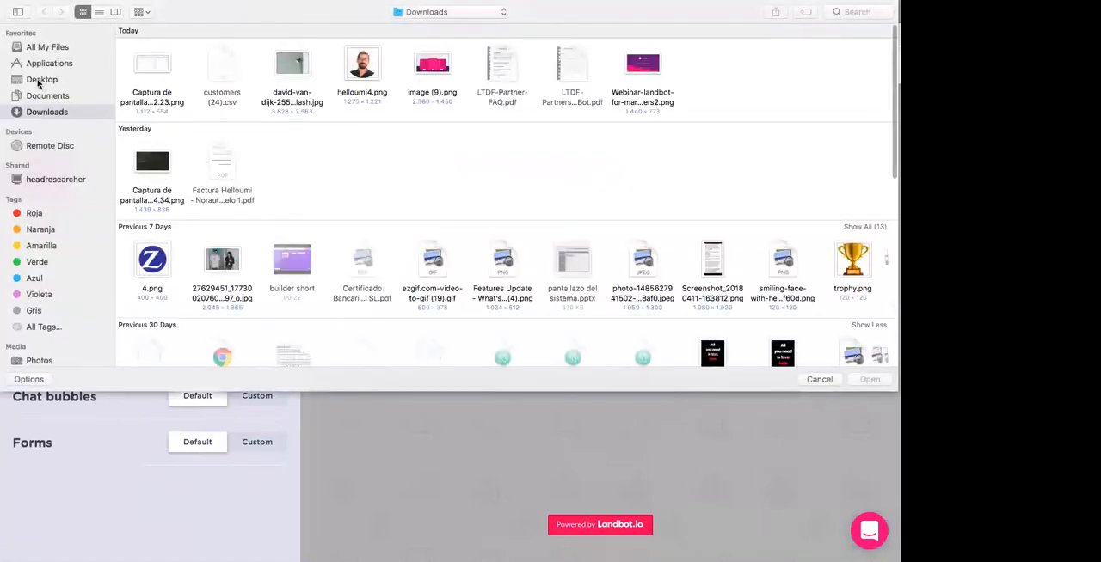
left_click(38, 81)
double_click(155, 65)
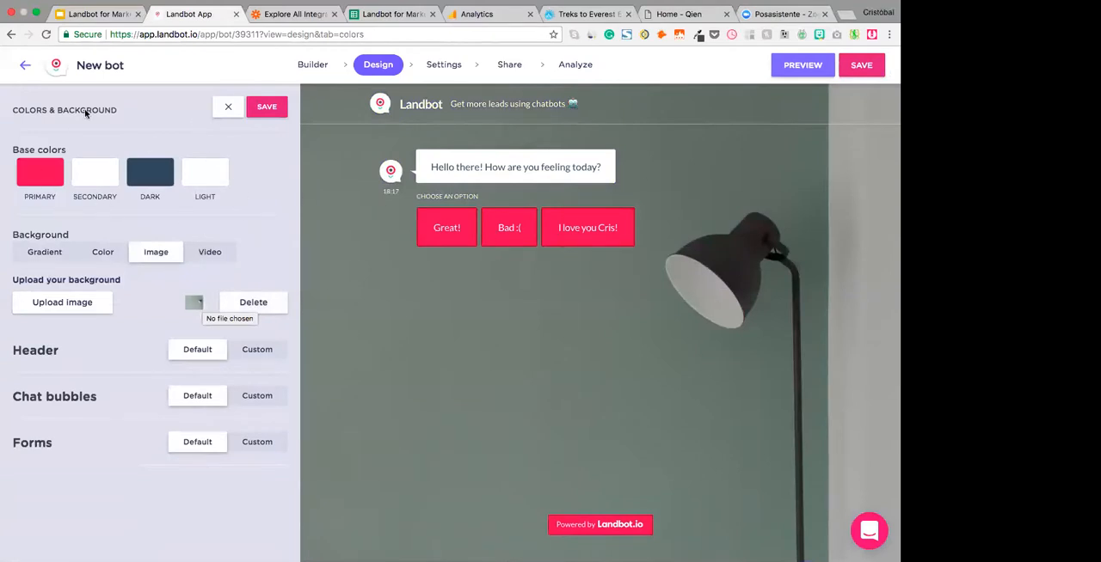
- Switch the header, chat bubbles and forms styling from default to custom in the colours and background settings
left_click(257, 348)
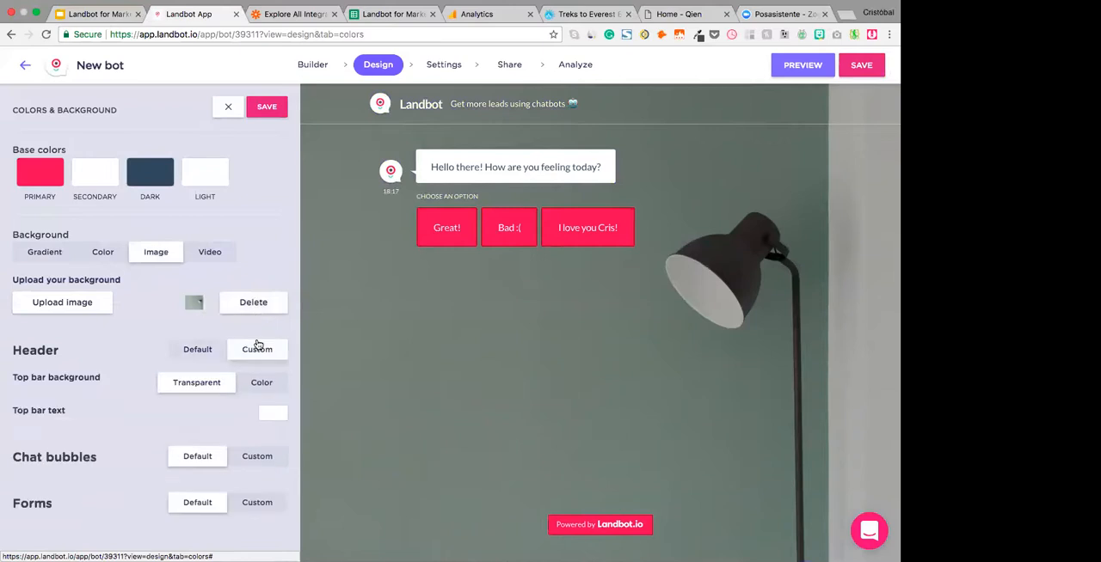
left_click(257, 455)
scroll(256, 430, "down", 2)
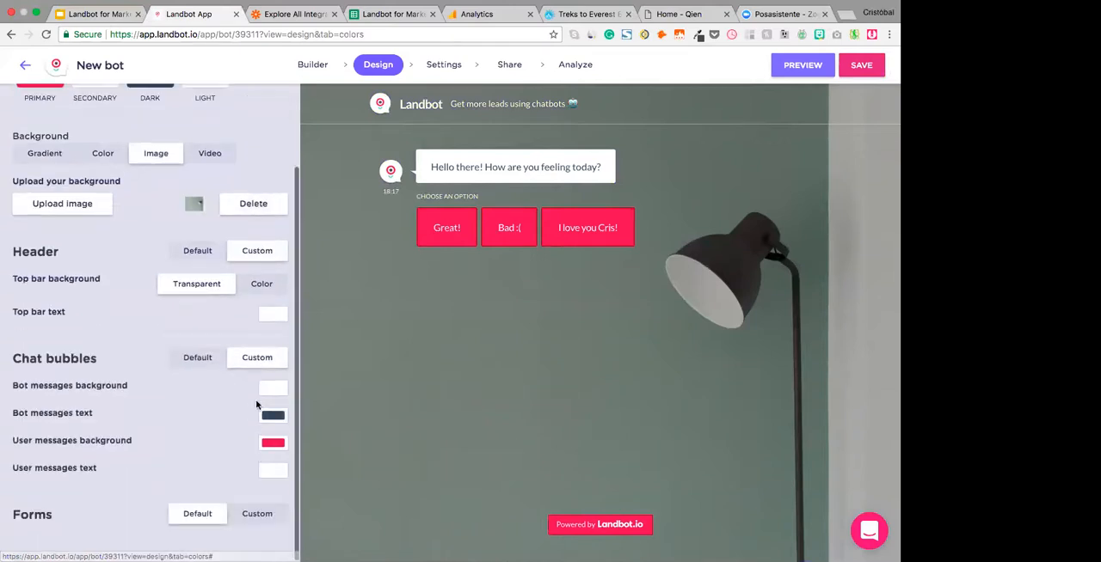
left_click(255, 523)
scroll(221, 479, "down", 3)
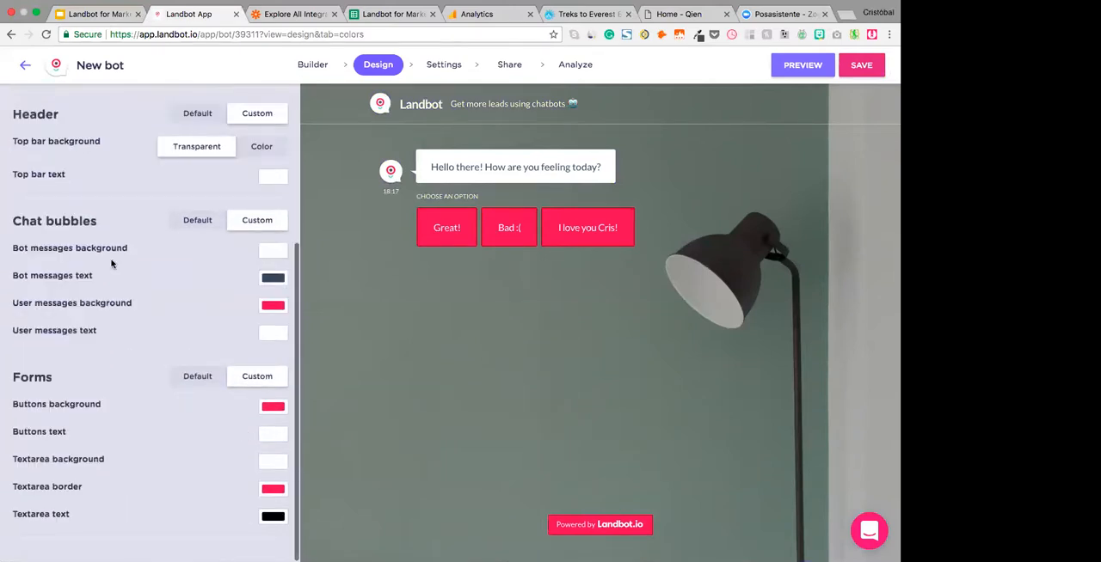
scroll(111, 264, "up", 5)
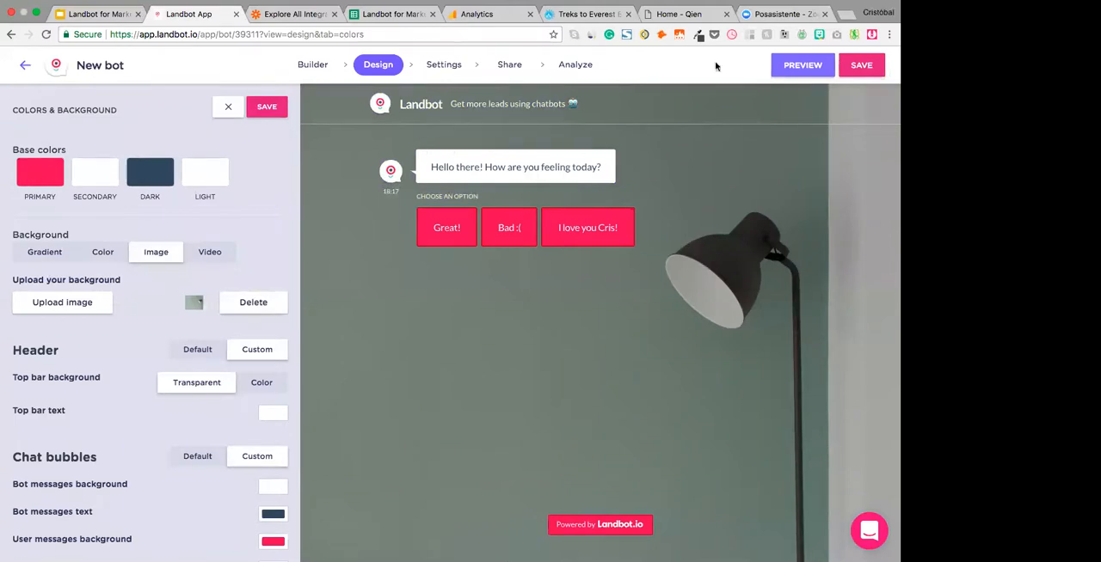
- Copy the hex colour #373632 from the Eye Dropper extension and set it as the primary base colour
left_click(695, 38)
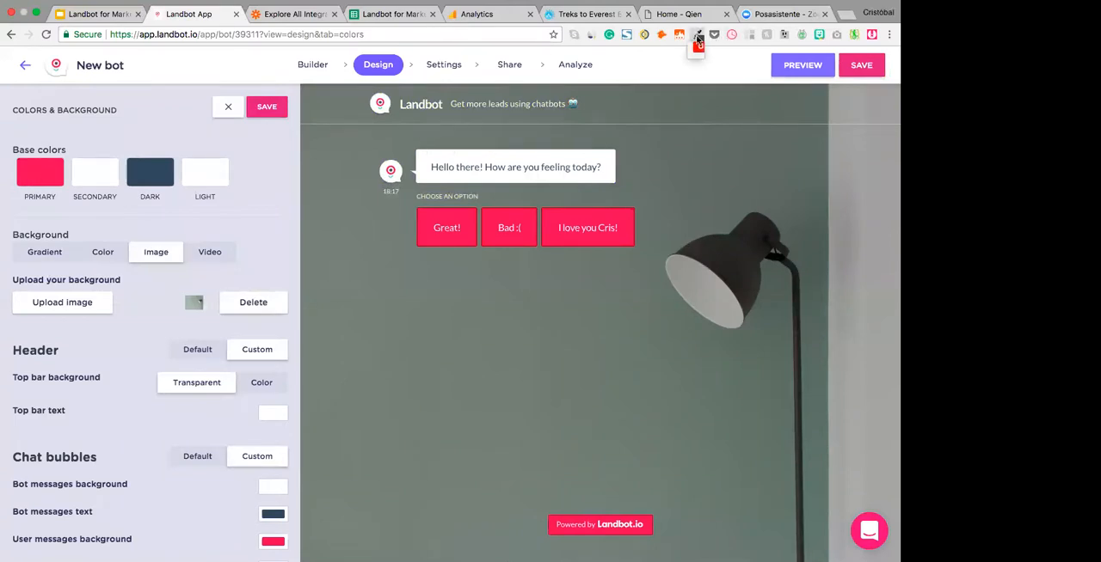
left_click(697, 38)
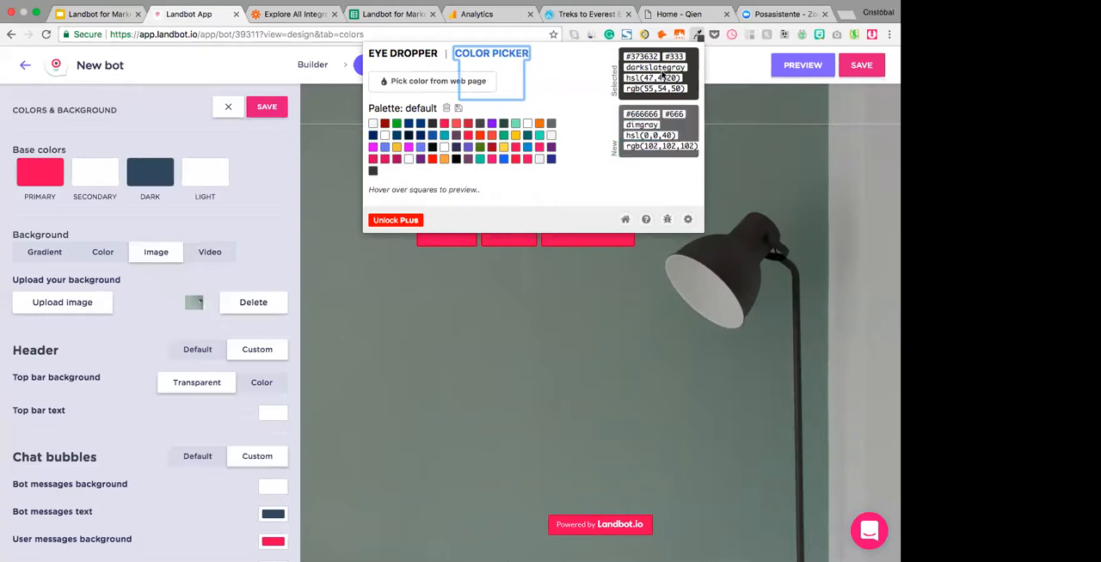
double_click(637, 56)
key("super+c")
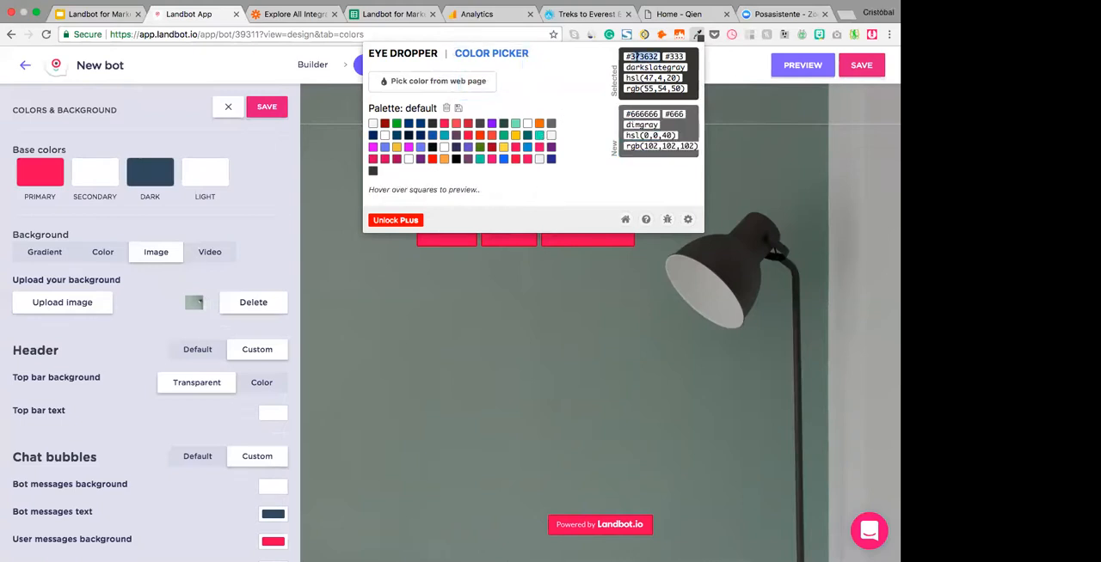
left_click(696, 36)
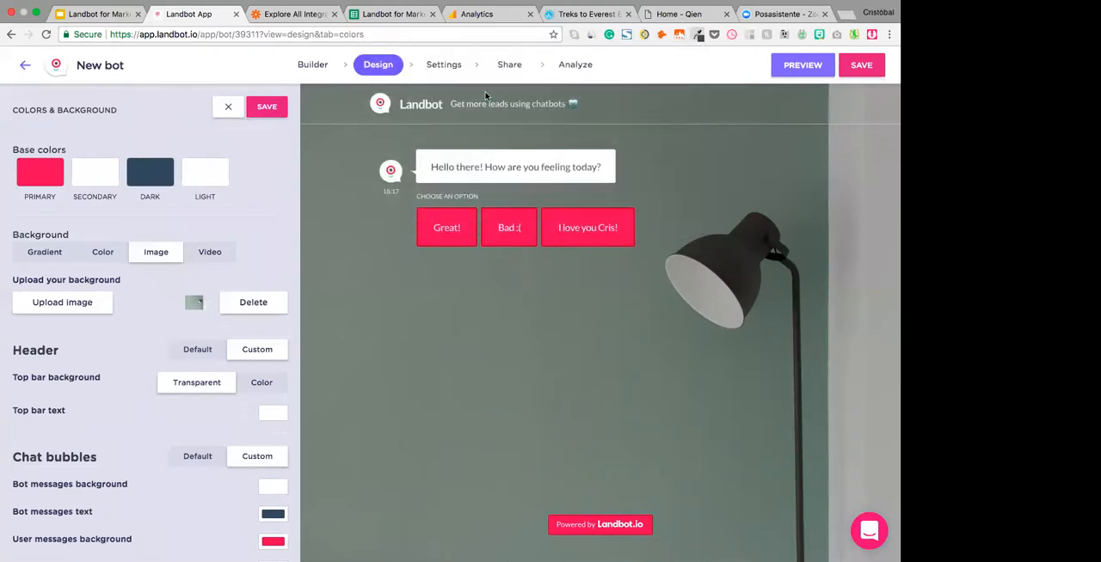
left_click(48, 181)
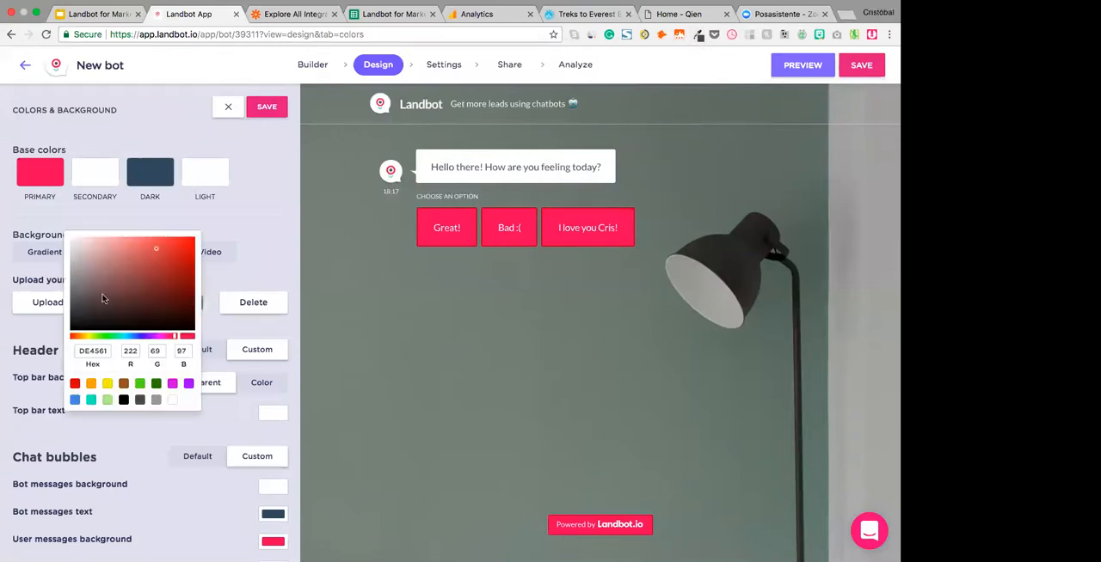
double_click(89, 351)
key("super+v")
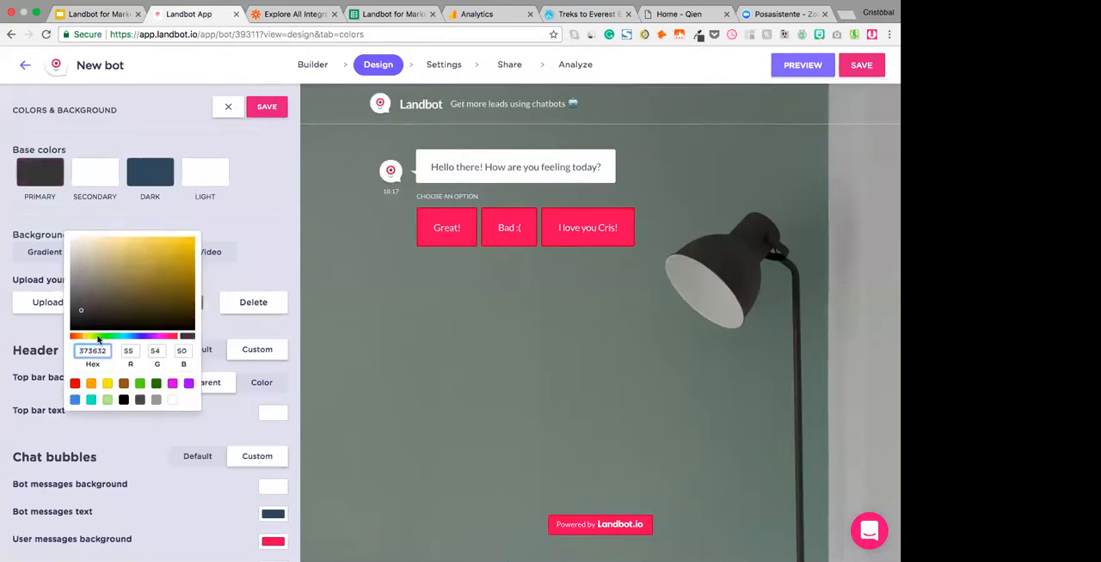
left_click(206, 213)
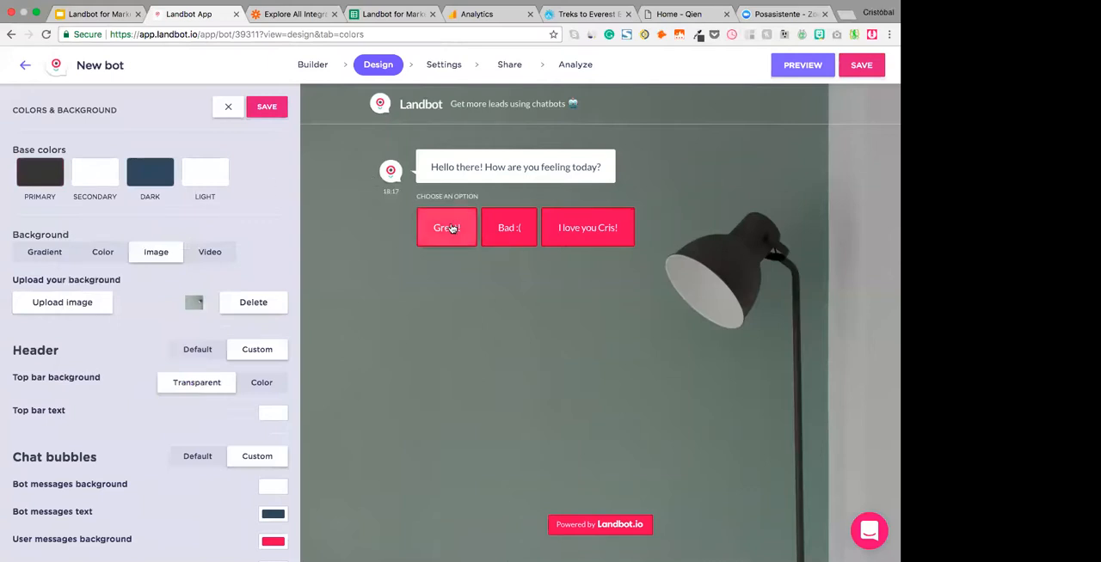
- Set the forms' buttons background colour to hex 373632 and save the colours and background design
scroll(176, 356, "down", 5)
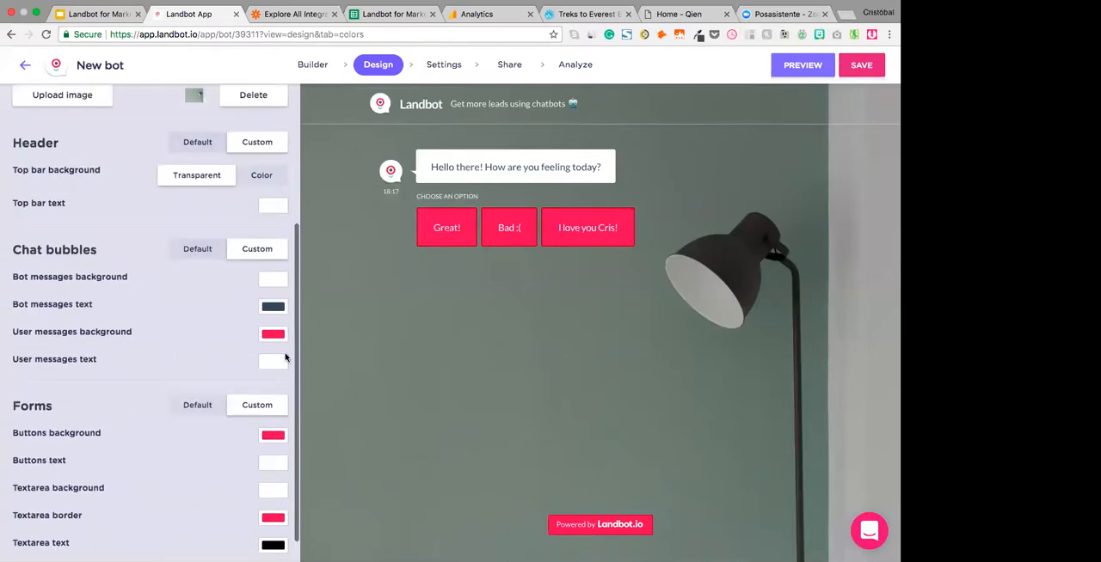
scroll(260, 472, "down", 1)
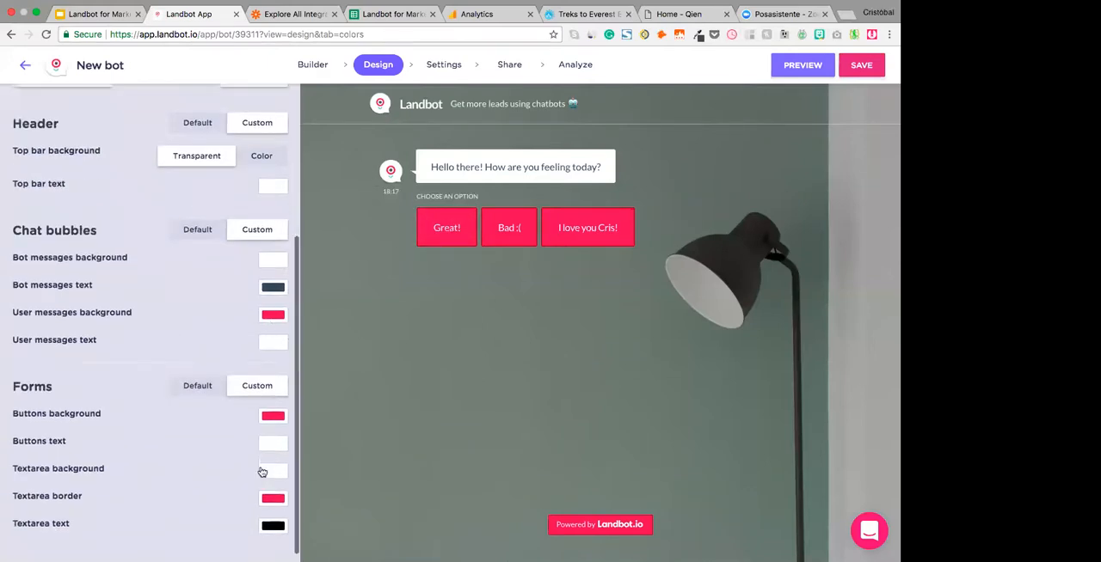
left_click(273, 408)
double_click(95, 350)
key("ctrl+v")
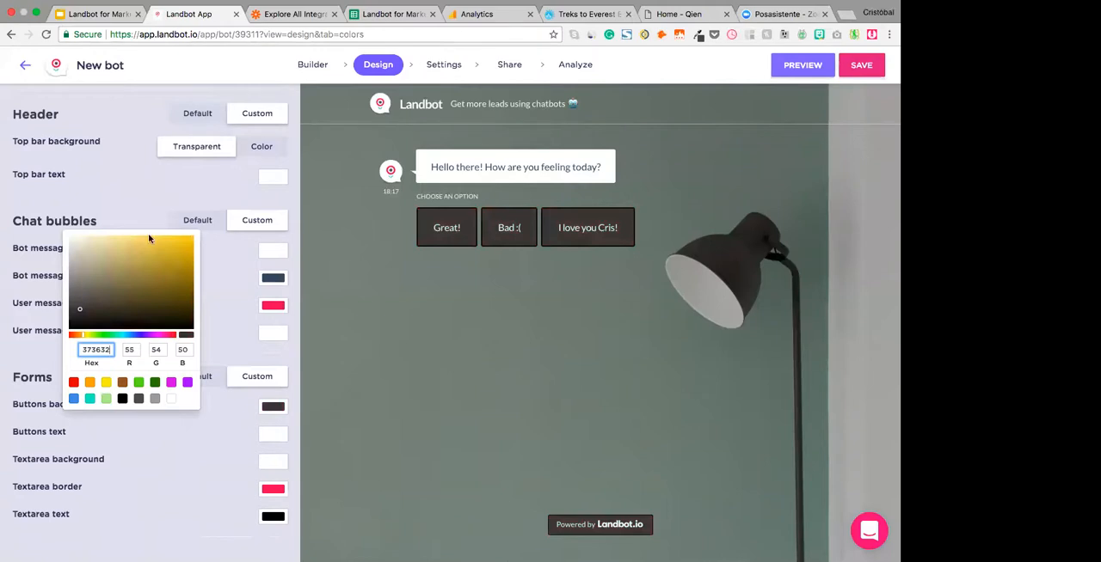
left_click(93, 174)
scroll(187, 188, "up", 5)
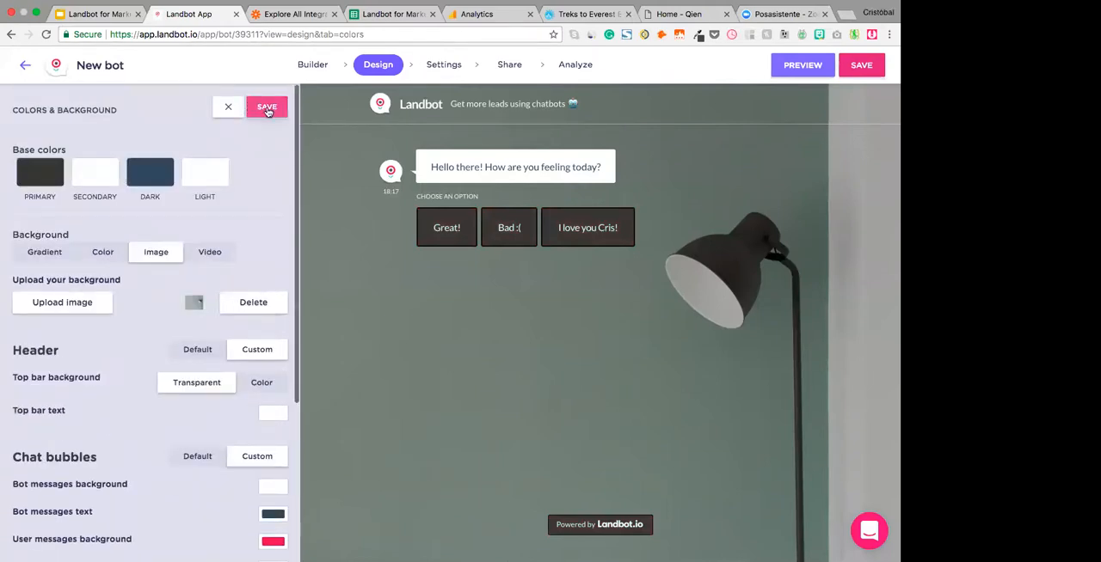
left_click(267, 108)
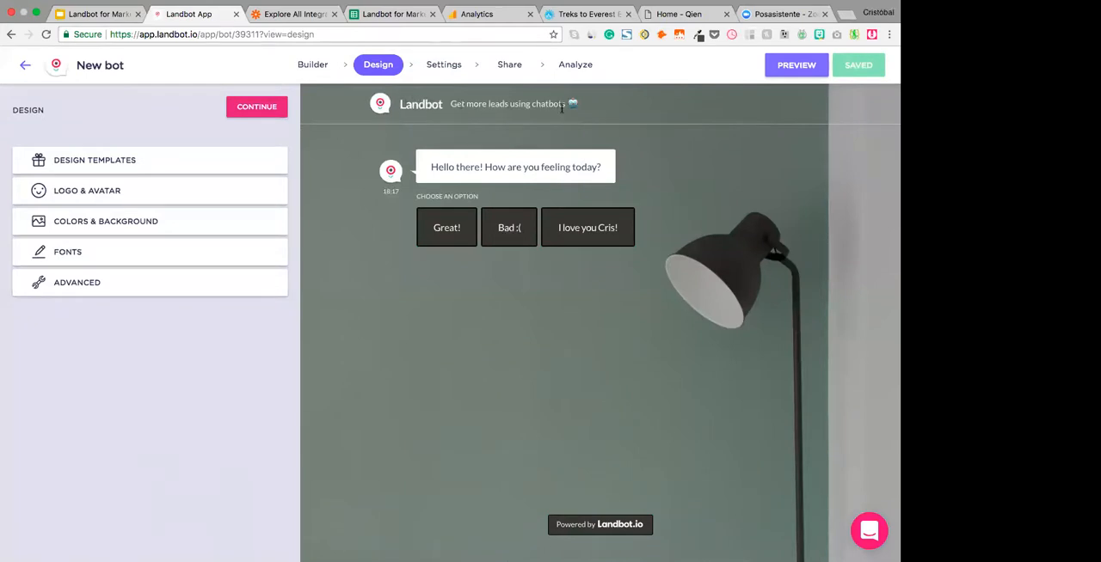
- Proceed to the bot's settings and open the SEO & Tracking section at the Google Analytics ID field
left_click(262, 113)
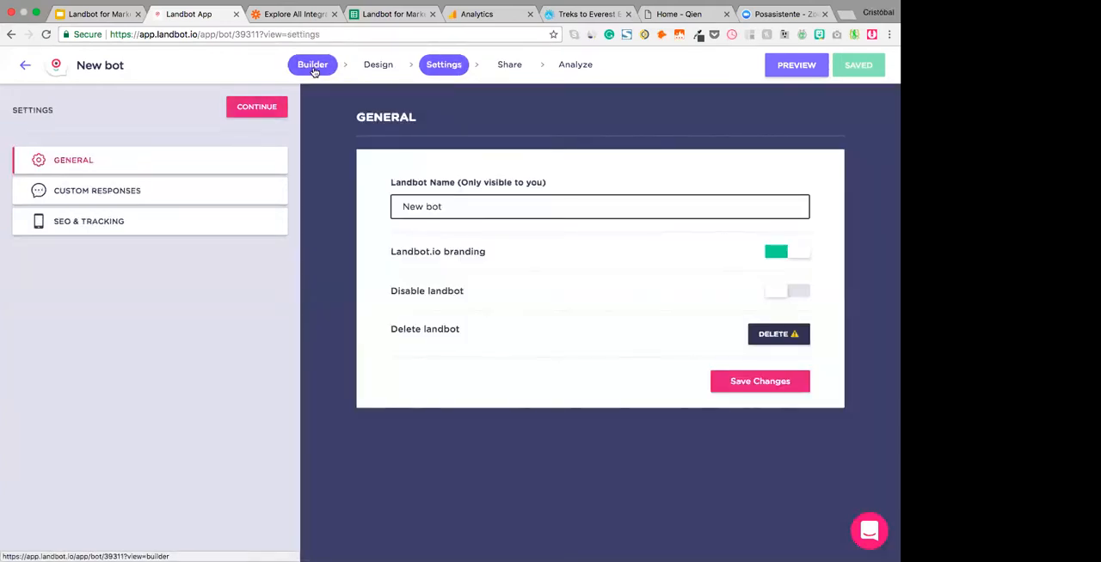
left_click(317, 69)
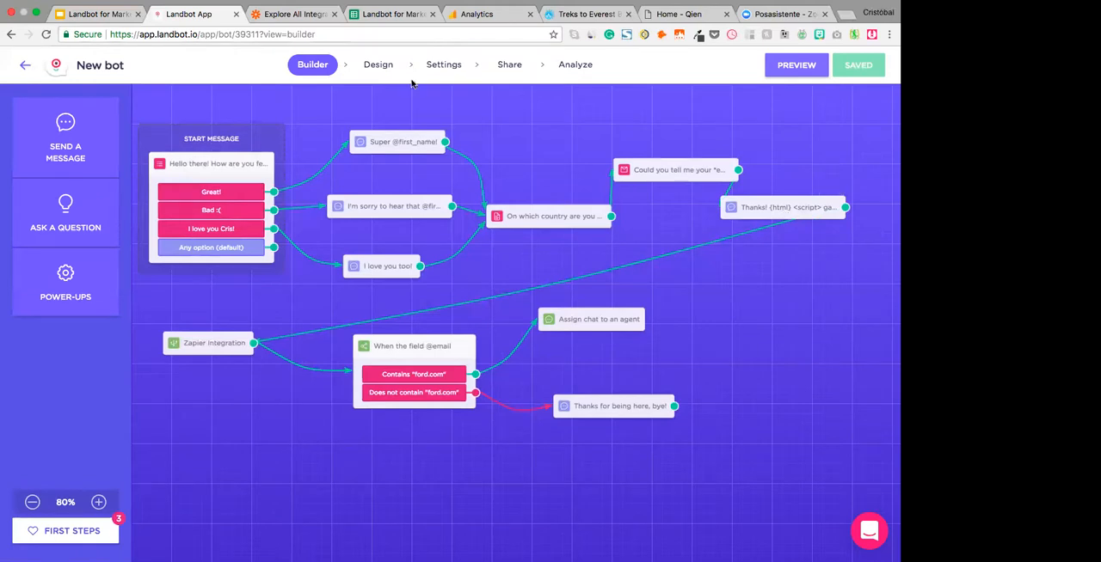
left_click(444, 65)
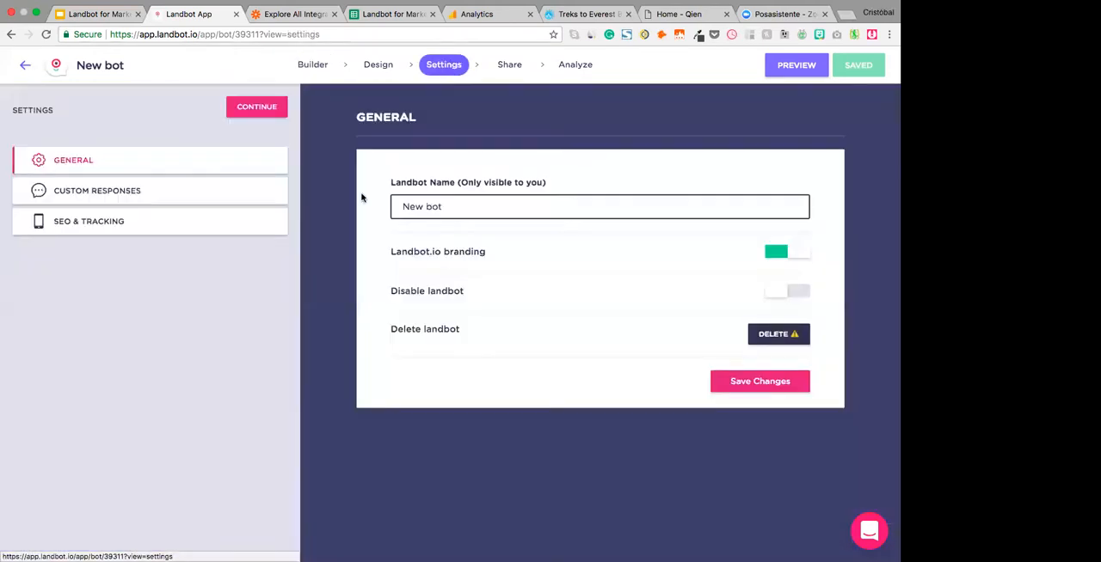
left_click(103, 223)
scroll(442, 332, "down", 3)
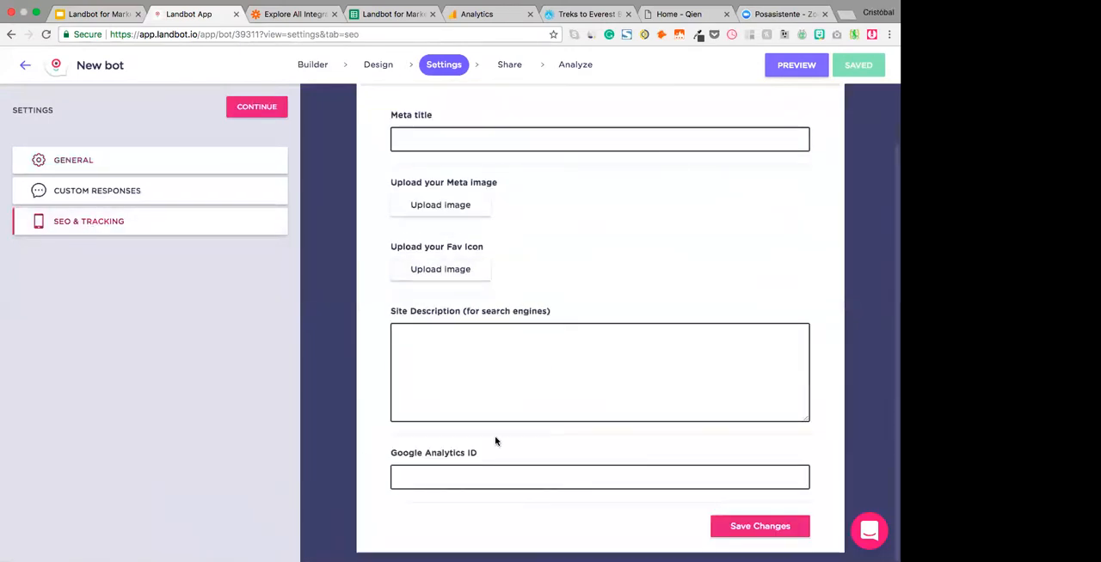
scroll(486, 459, "up", 2)
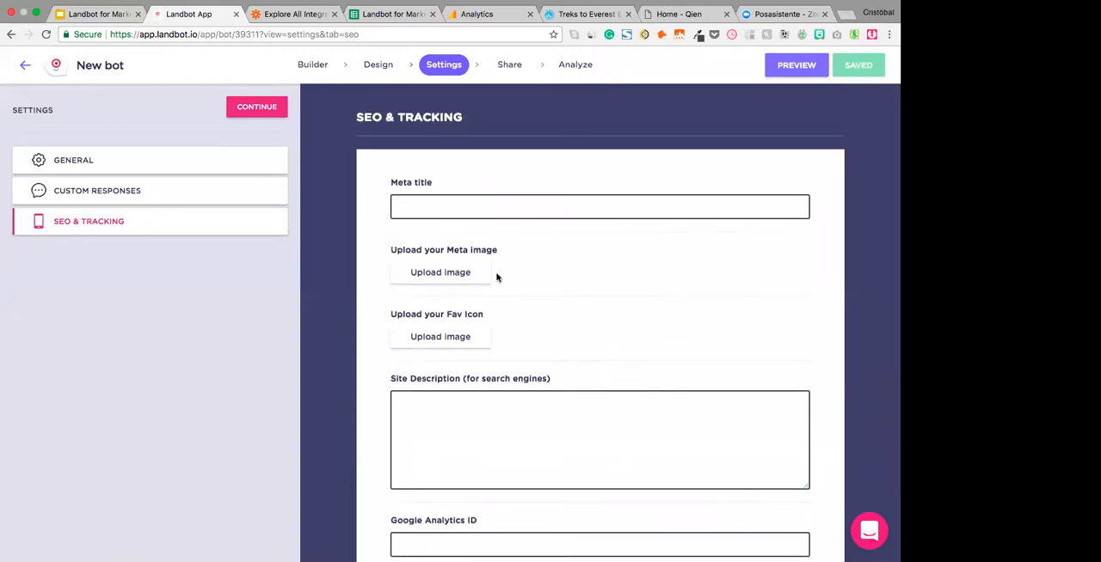
scroll(493, 278, "down", 2)
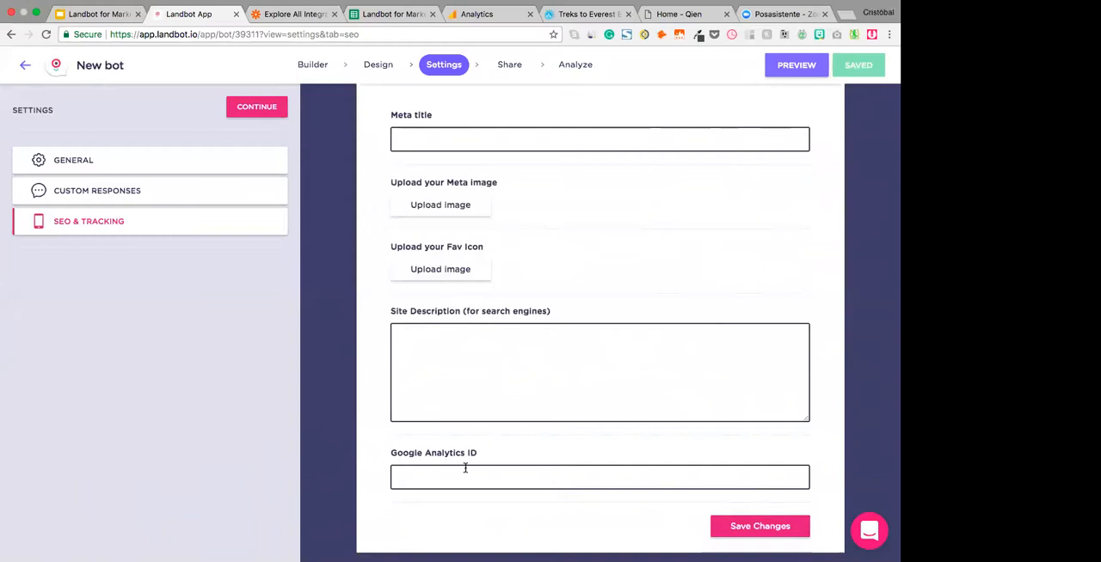
left_click(438, 479)
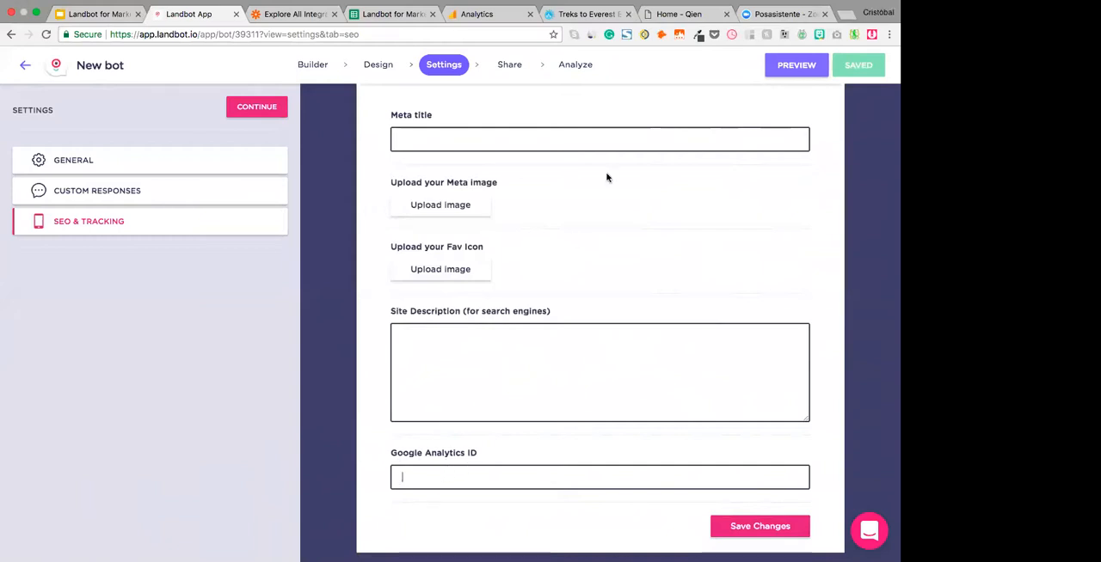
- Switch to Google Analytics and copy the tracking ID from the Landbot Webinar property settings
left_click(480, 15)
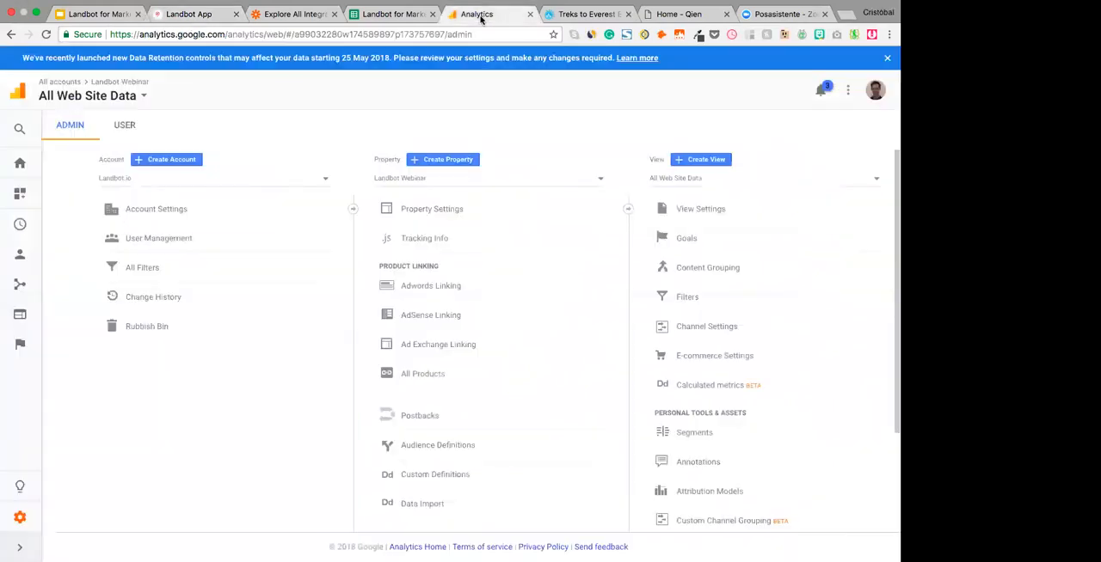
left_click(18, 519)
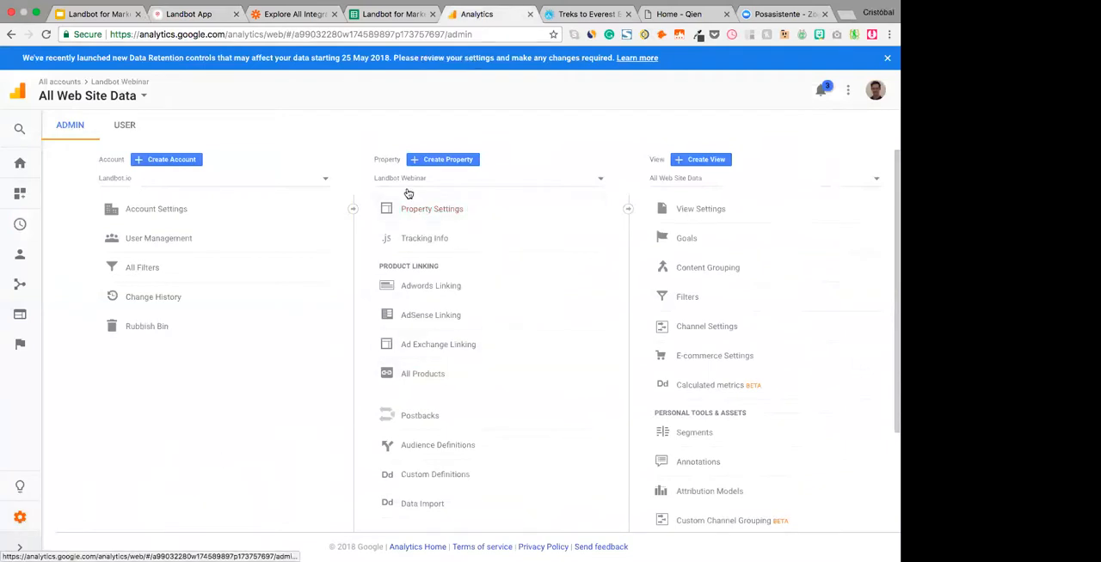
left_click(428, 215)
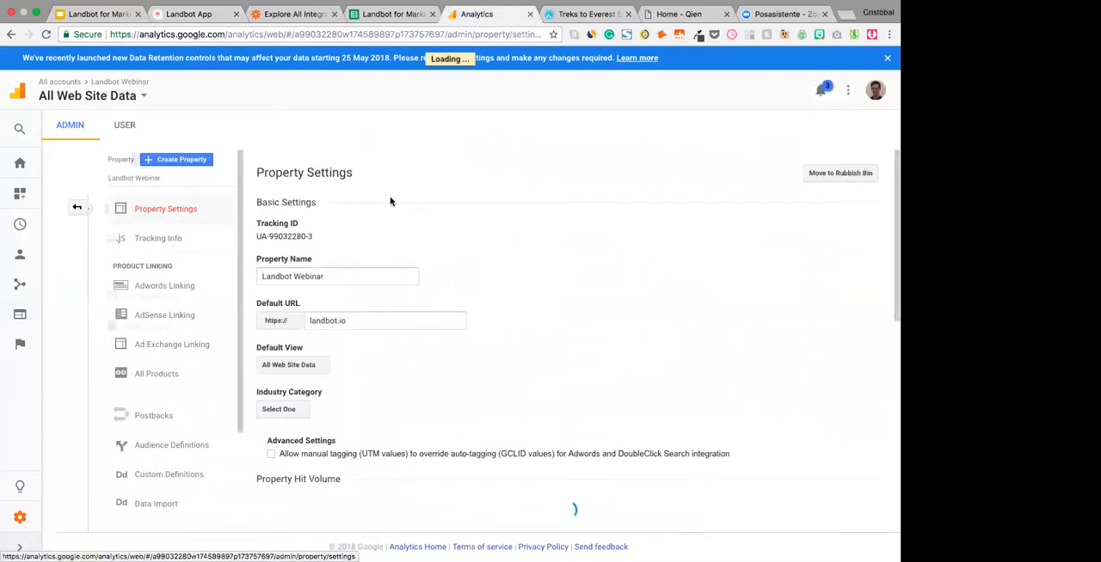
left_click_drag(255, 237, 335, 238)
key("super+c")
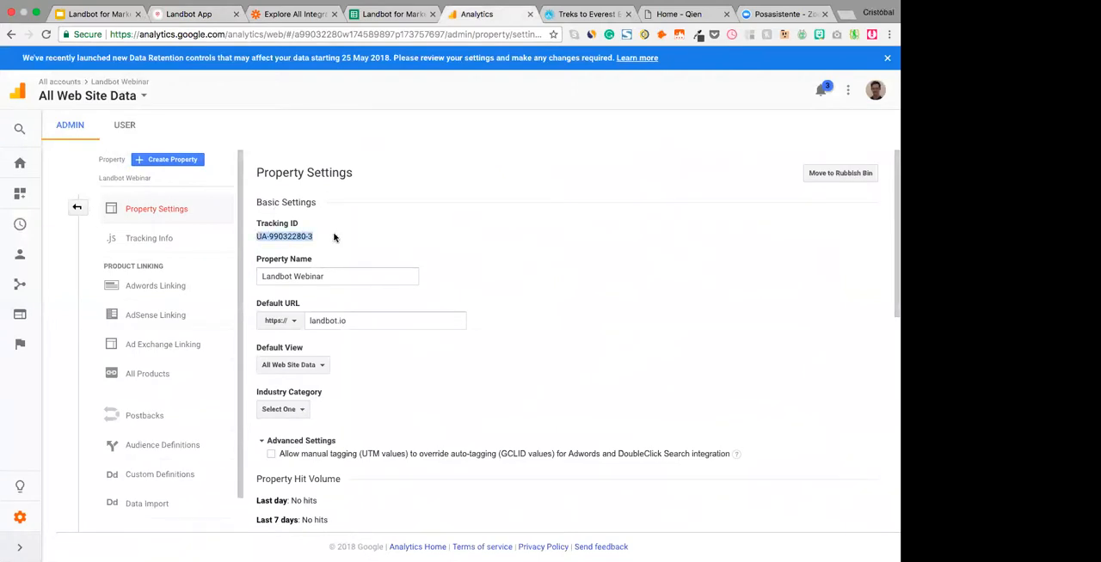
- Return to Landbot, paste the tracking ID as the bot's Google Analytics ID and save the changes
left_click(186, 12)
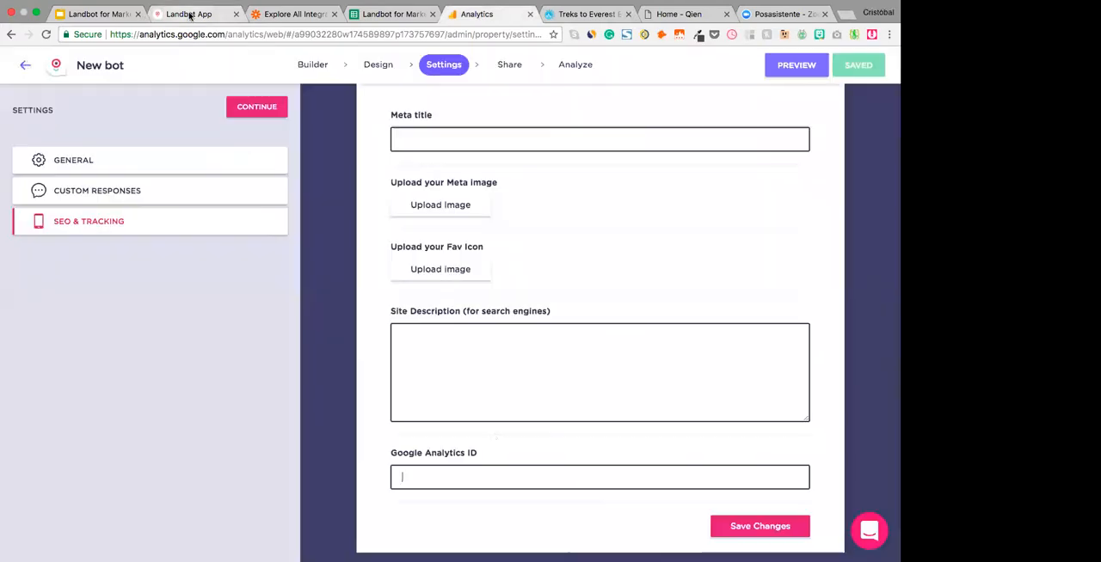
left_click(469, 474)
key("super+v")
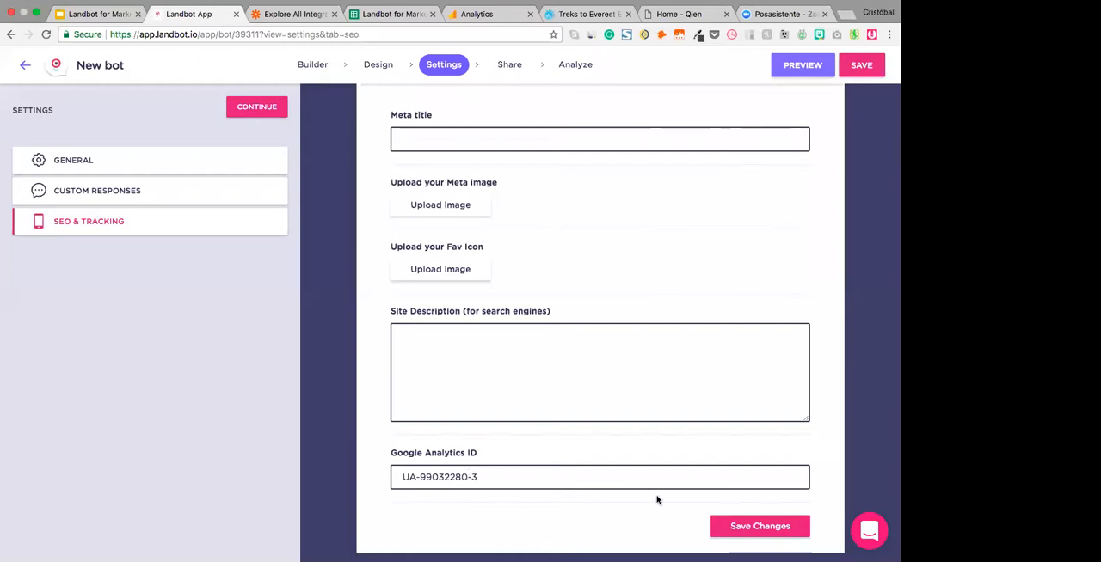
left_click(760, 526)
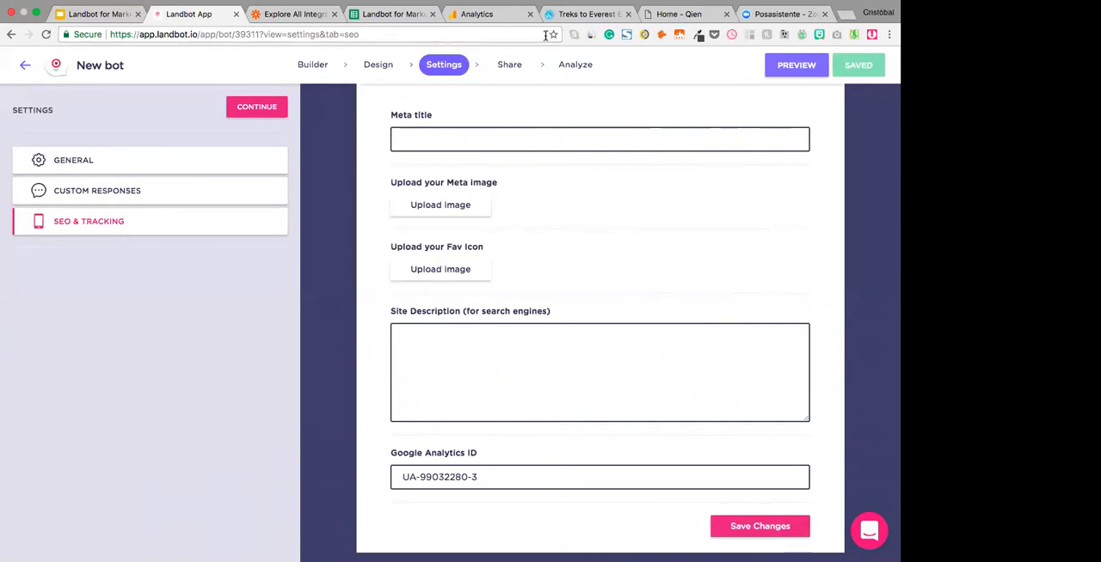
- Switch to Google Analytics, start a new goal for the All Web Site Data view and name it "Landbot Webinar for Marketers Demo"
left_click(475, 15)
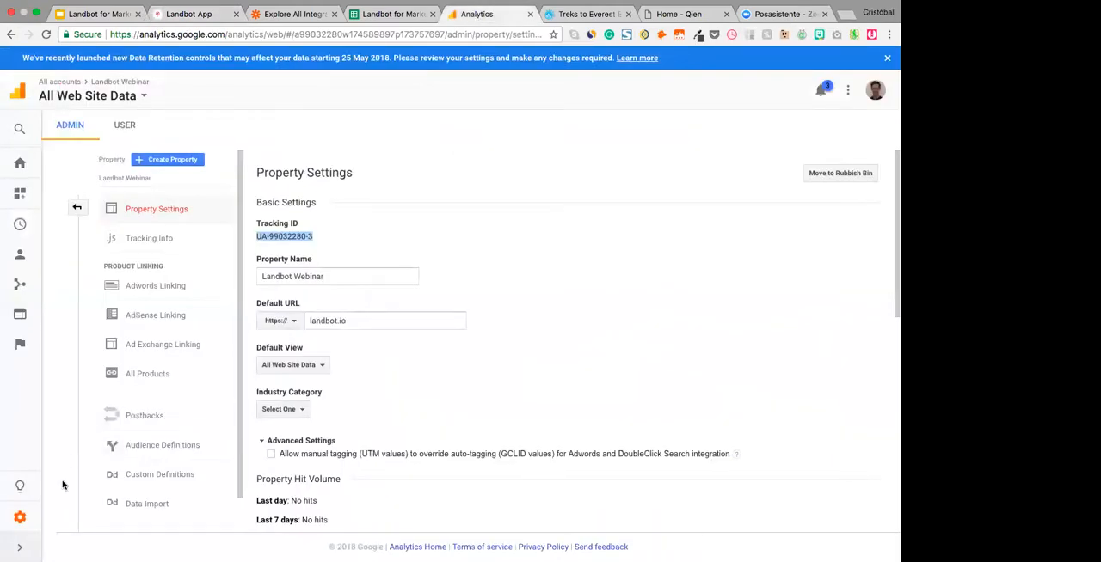
left_click(27, 513)
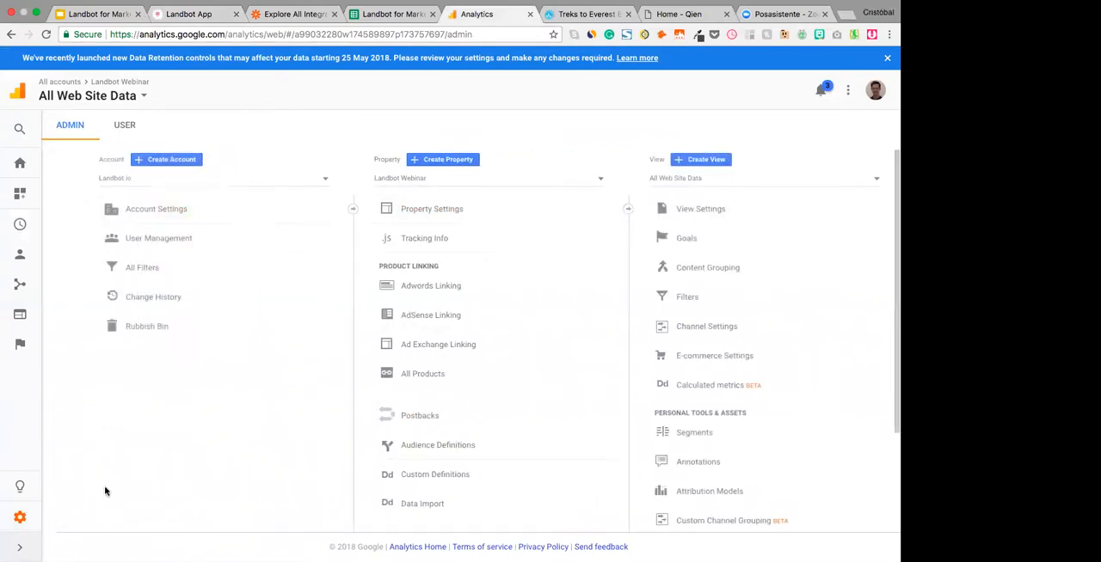
left_click(704, 244)
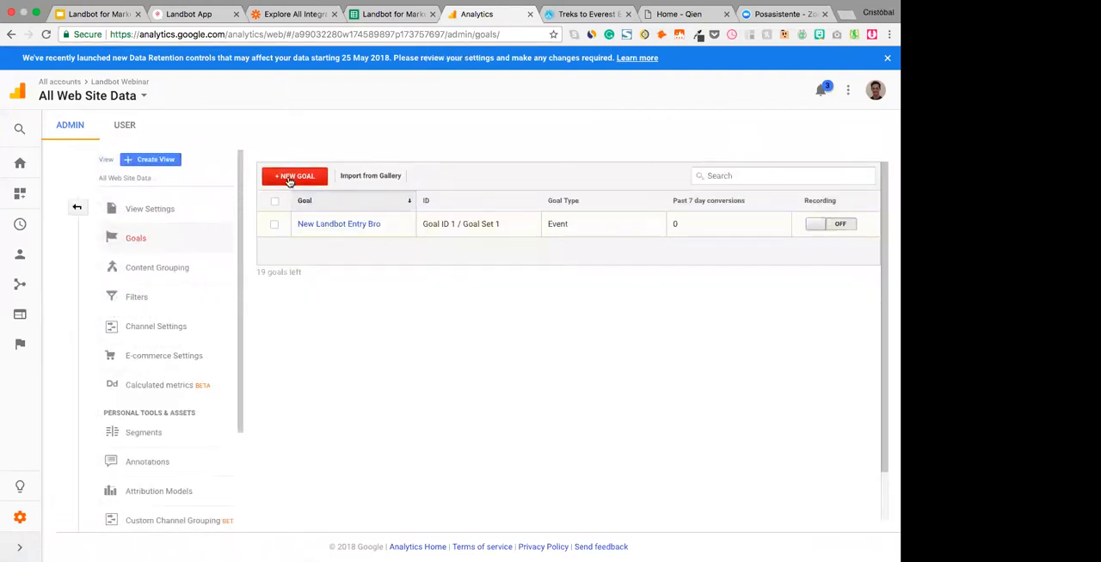
left_click(290, 178)
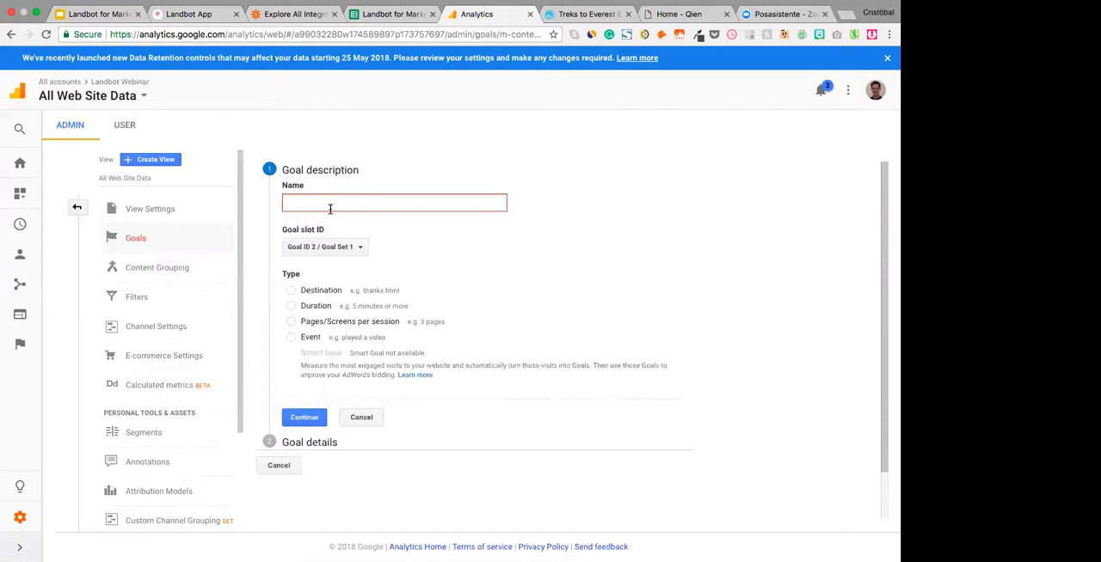
type("Landbot Webinar for Marketers Demo")
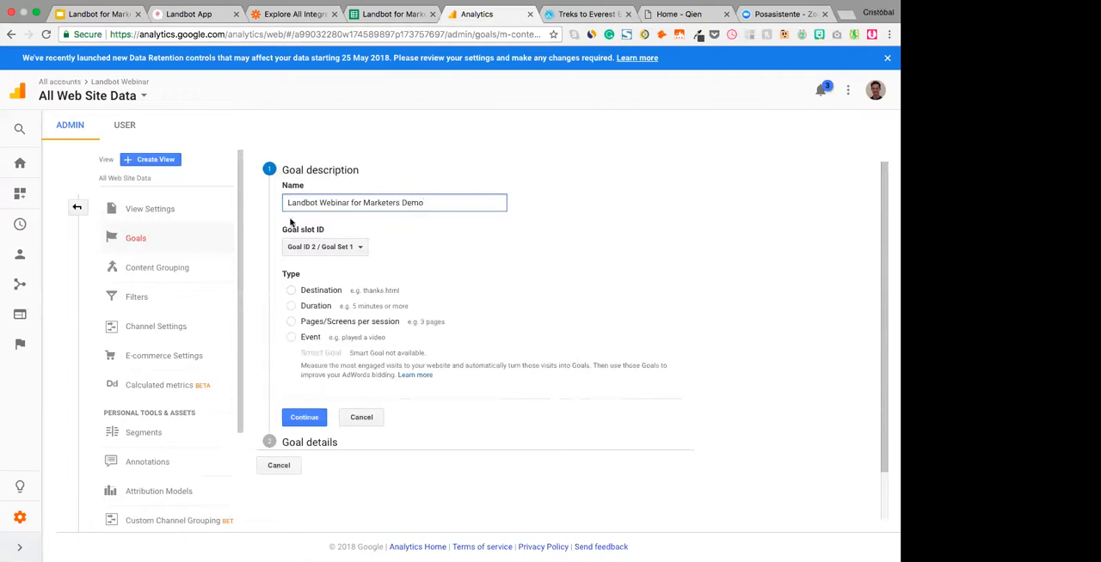
- Set the goal type to Event, continue to its details, and check the event code's parameters on the Google Slides G Analytics slide
left_click(292, 337)
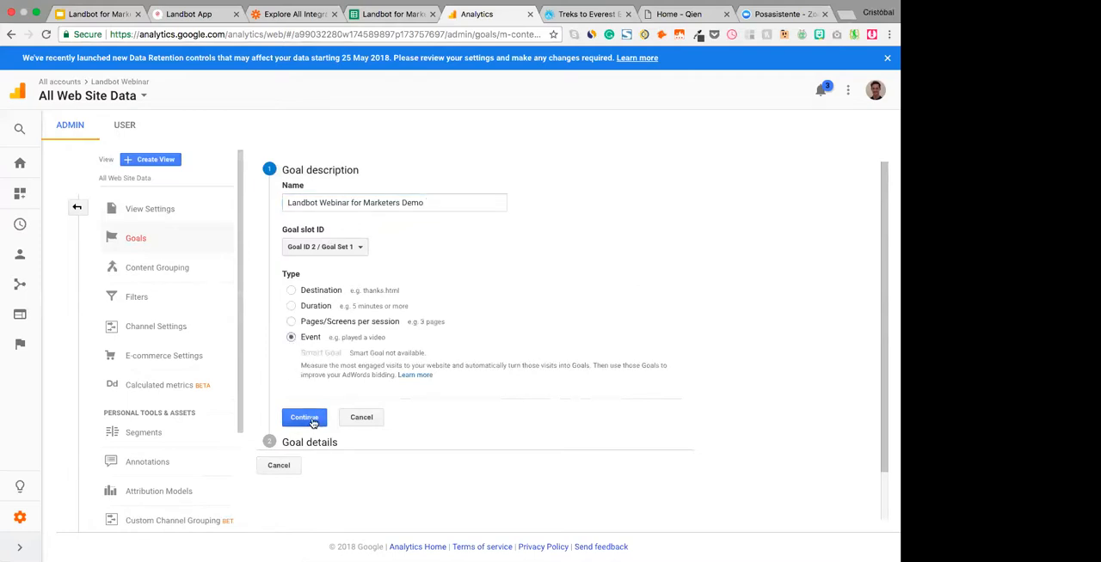
left_click(311, 420)
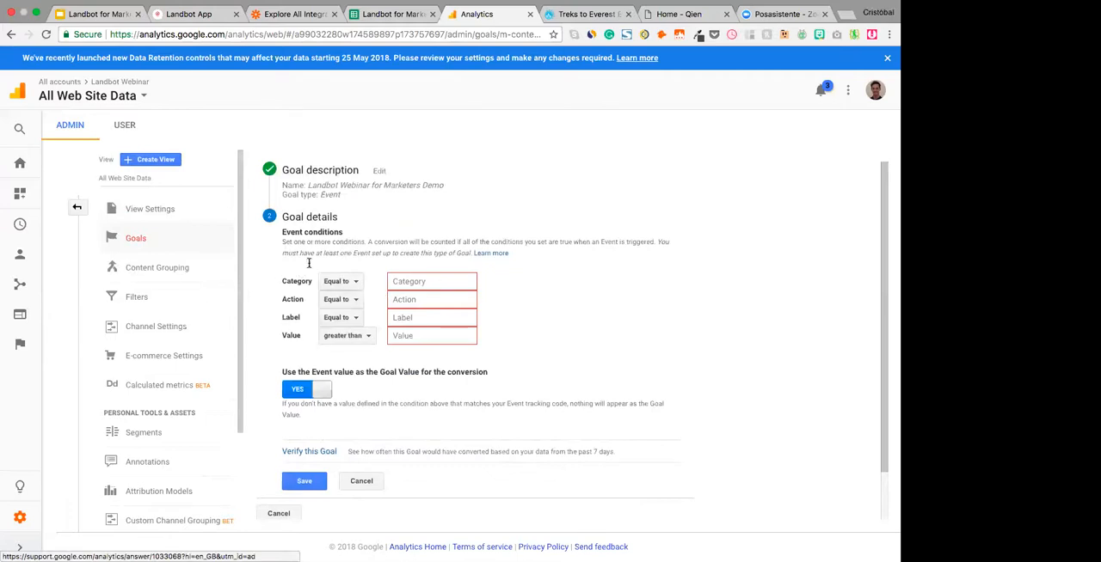
left_click(103, 14)
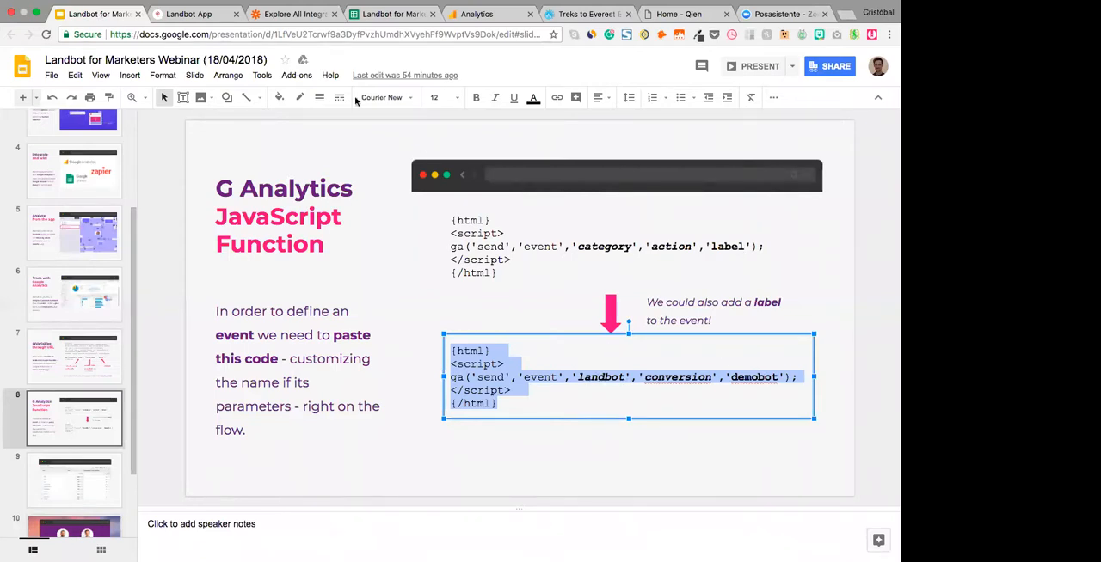
left_click(506, 11)
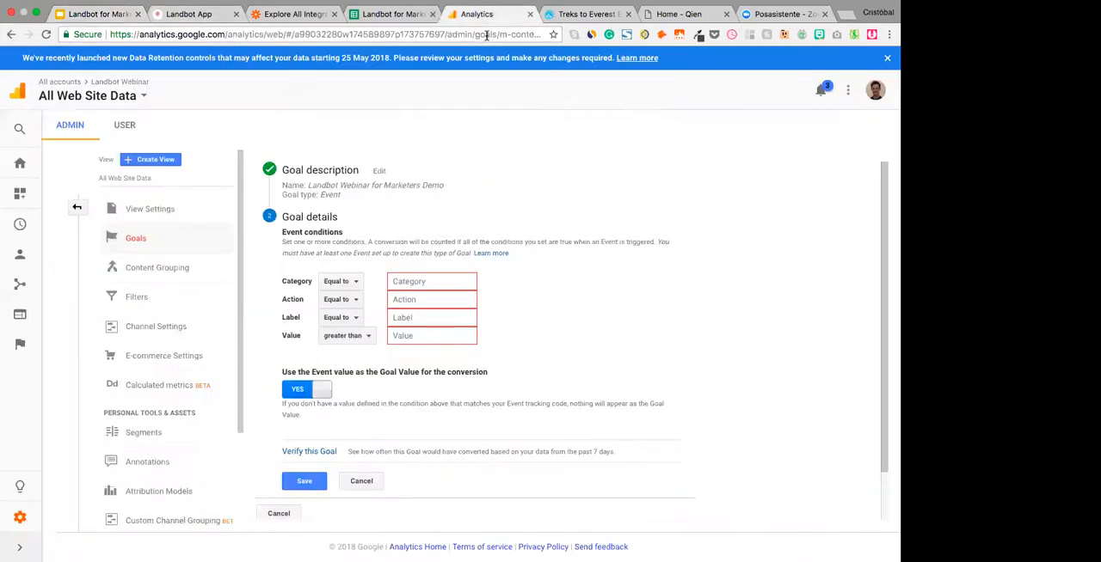
- Set the event conditions to category "landbot", action "conversion" and label "demobot", and save the goal
left_click(411, 281)
type("landbot")
key("Tab")
key("Tab")
type("conversion")
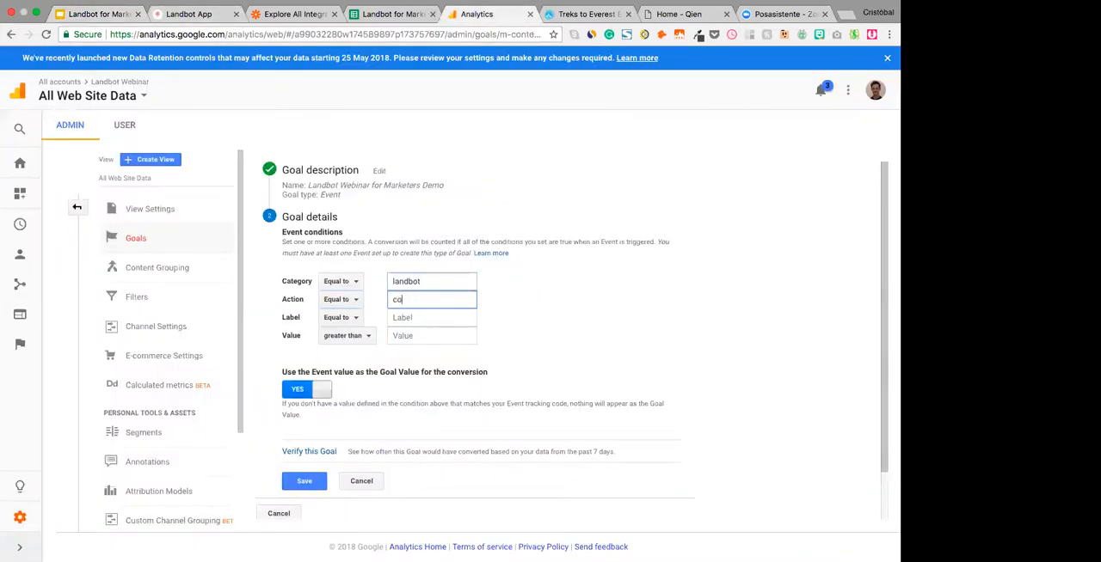
key("Tab")
key("Tab")
type("demo")
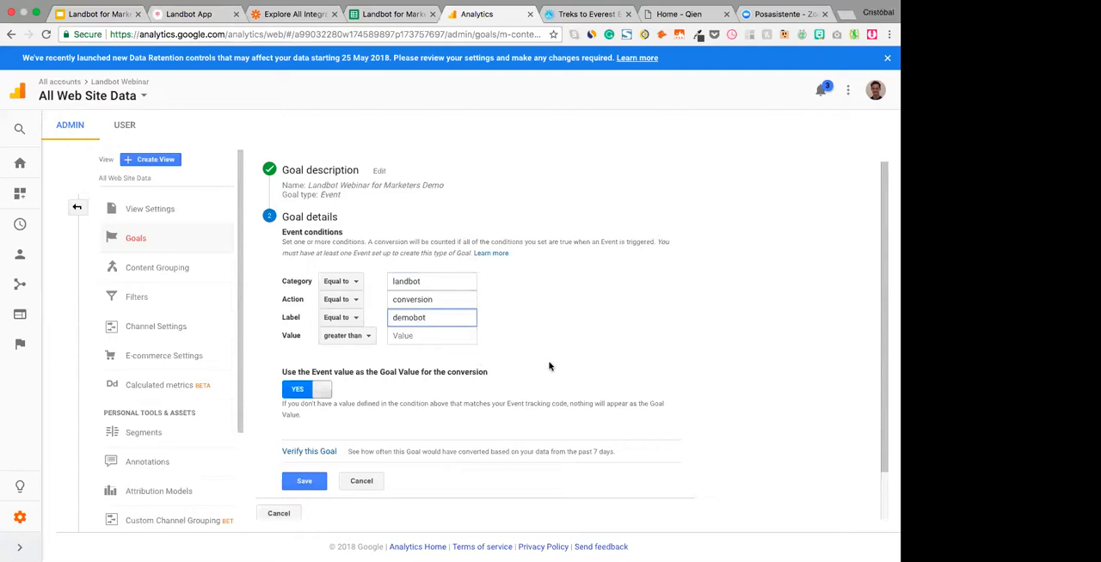
scroll(486, 384, "down", 1)
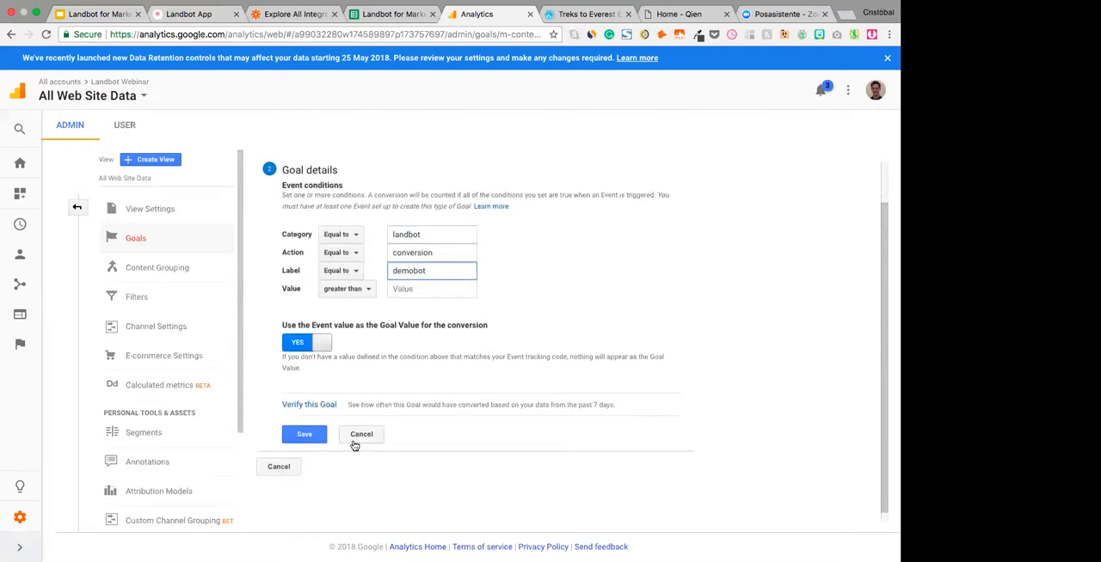
left_click(319, 433)
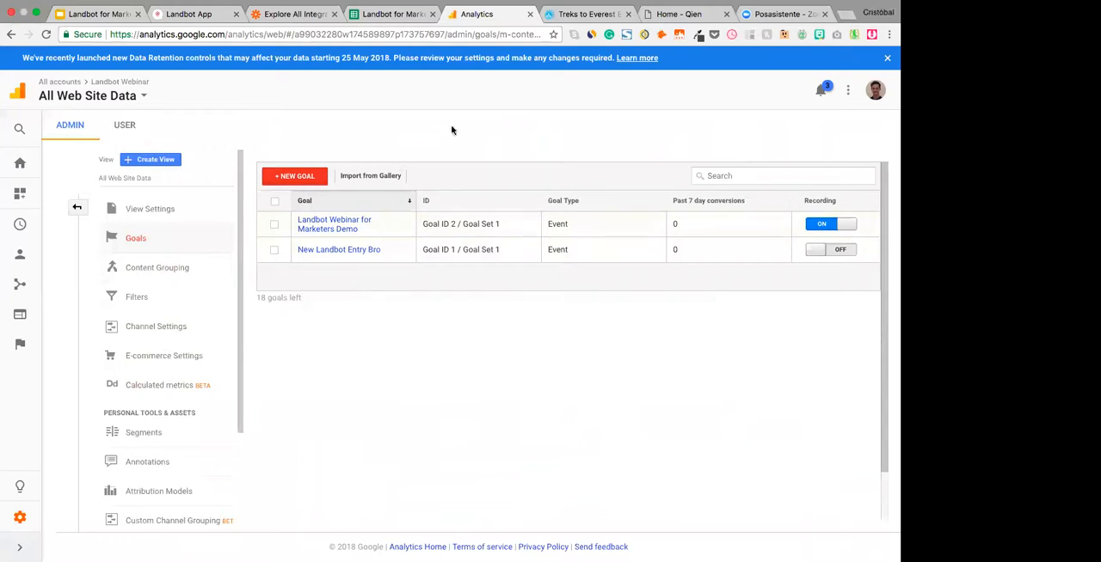
- Switch to the bot's builder in Landbot, open the Zapier Integration block and select its Landbot token
left_click(191, 14)
left_click(312, 64)
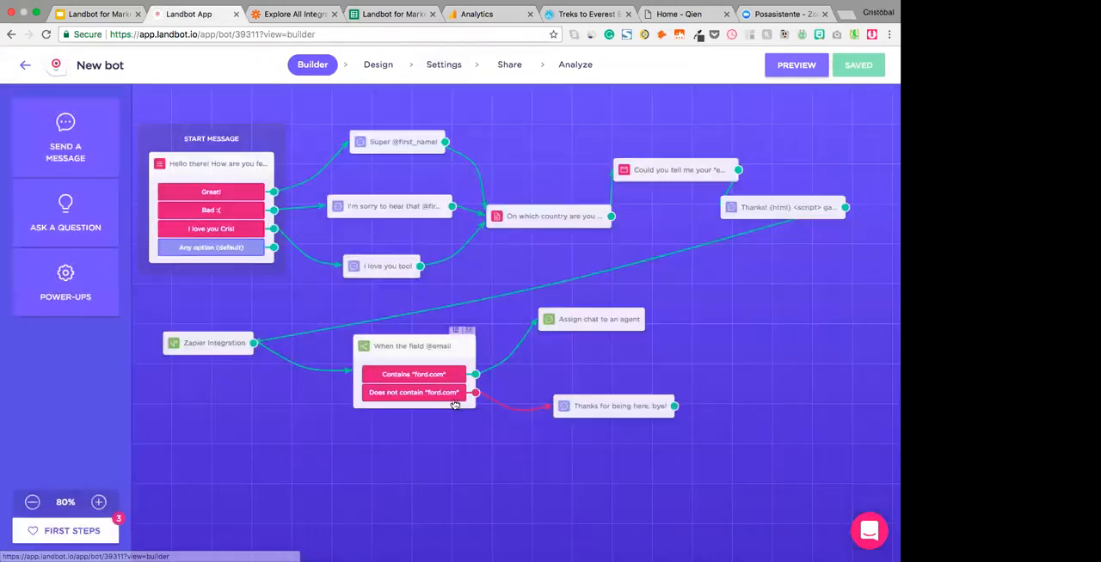
left_click(199, 347)
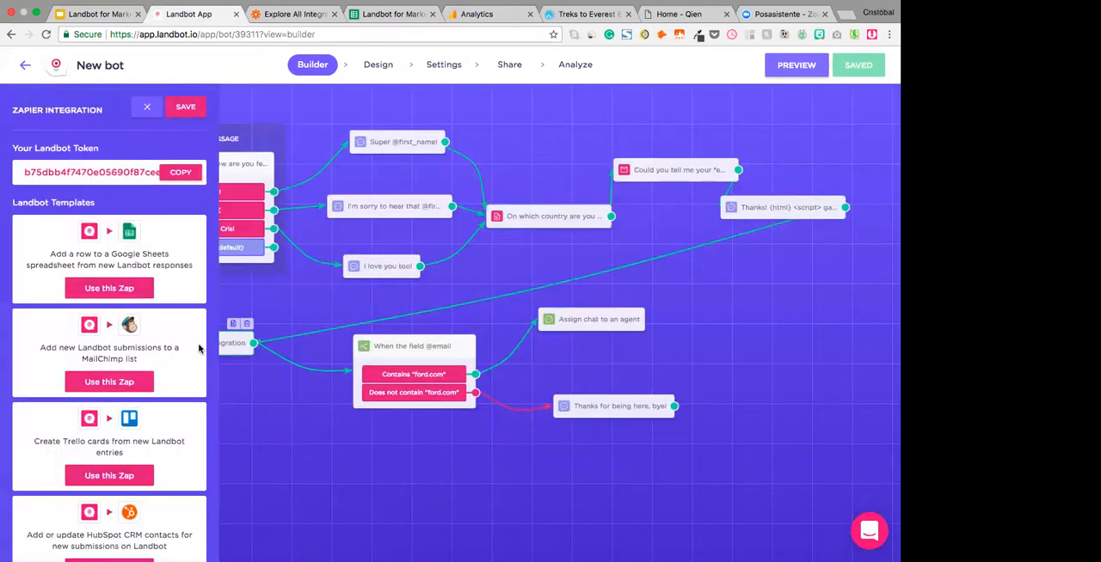
double_click(113, 172)
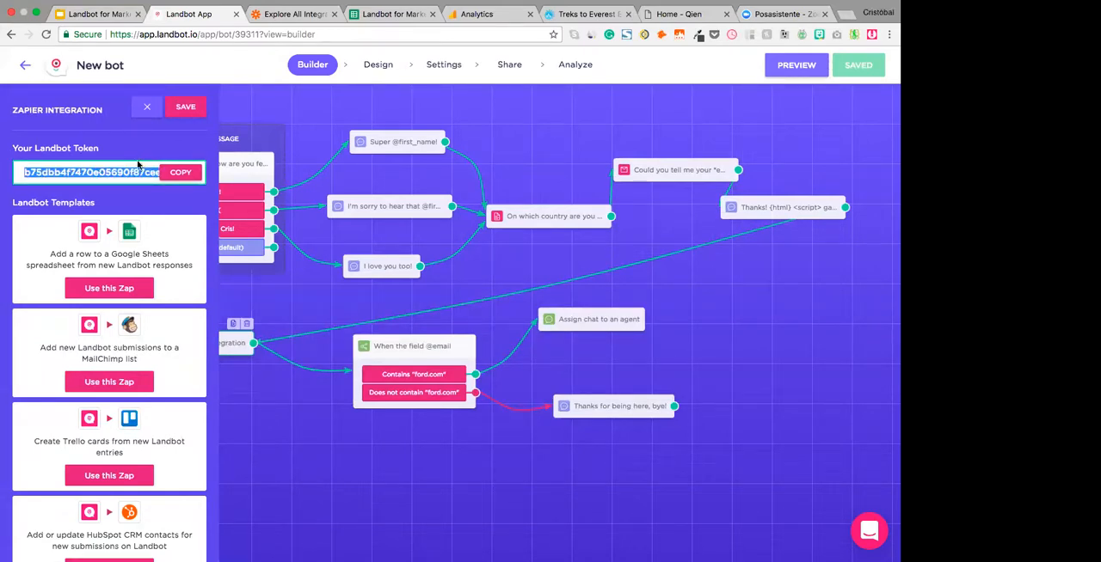
- Switch to Zapier and start a new zap with Landbot as its trigger app
left_click(297, 14)
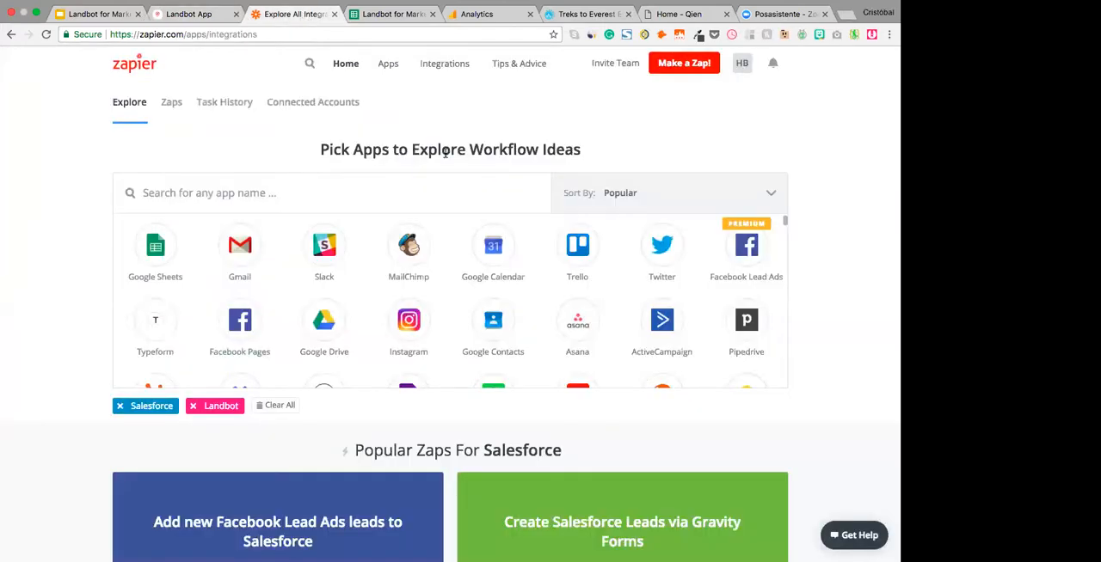
left_click(684, 66)
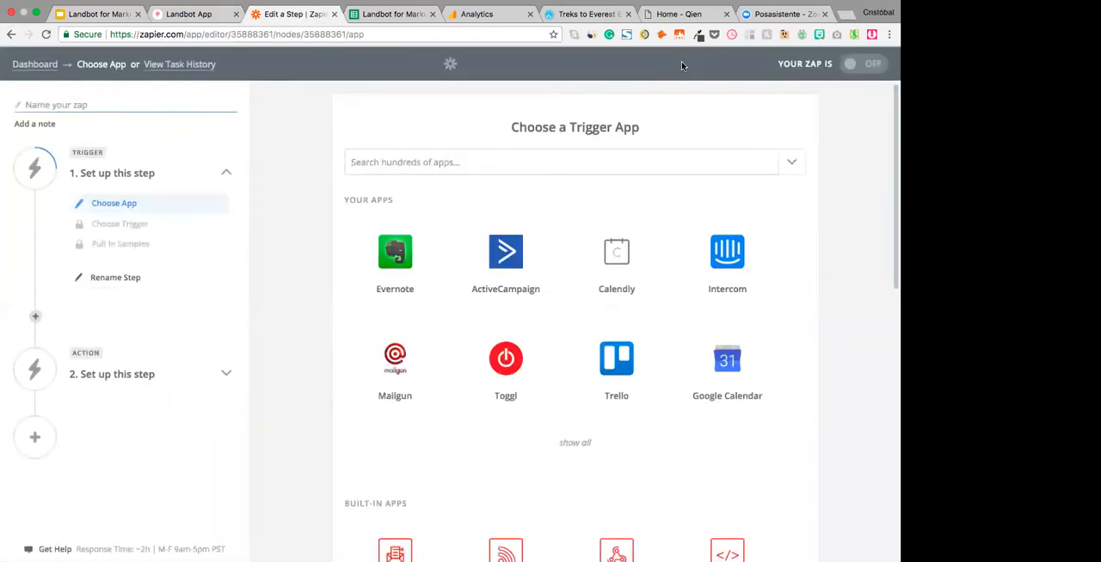
left_click(453, 161)
type("landbot")
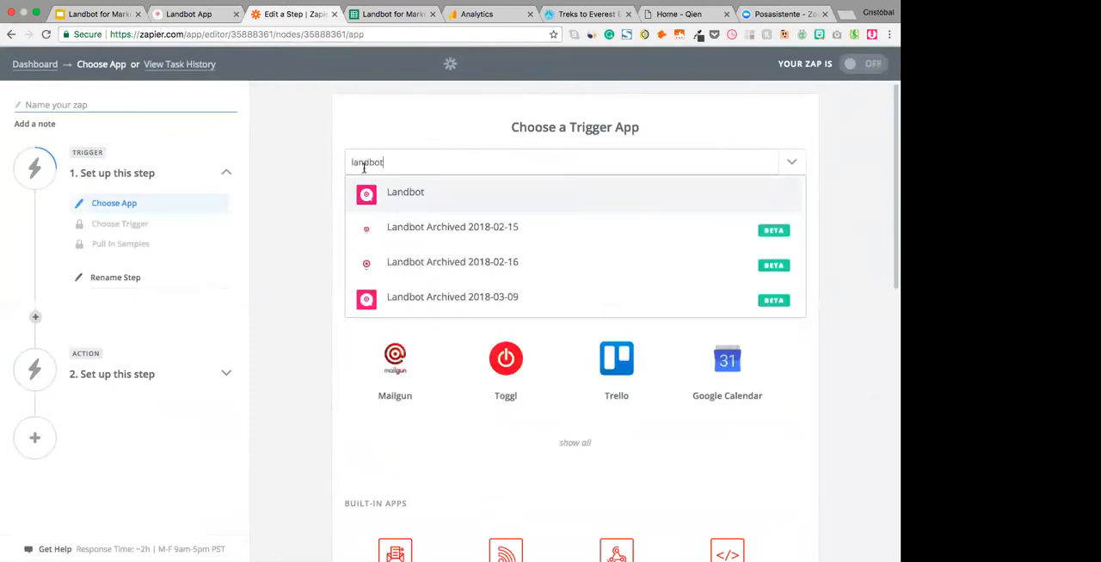
left_click(453, 186)
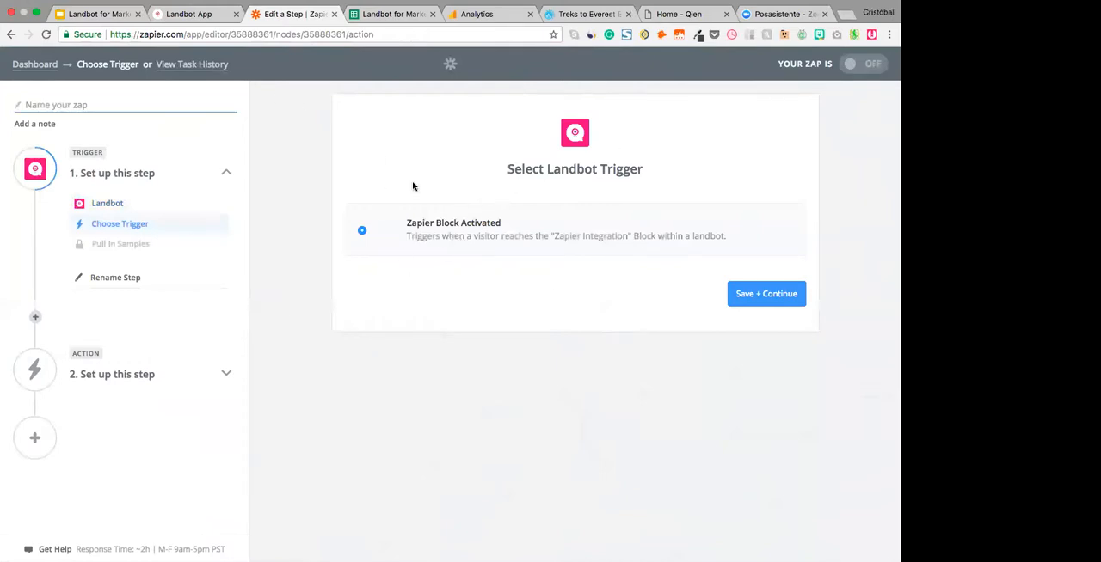
- Return to Landbot, save the Zapier Integration block and the bot, and copy the bot's share link
key("ctrl+shift+Tab")
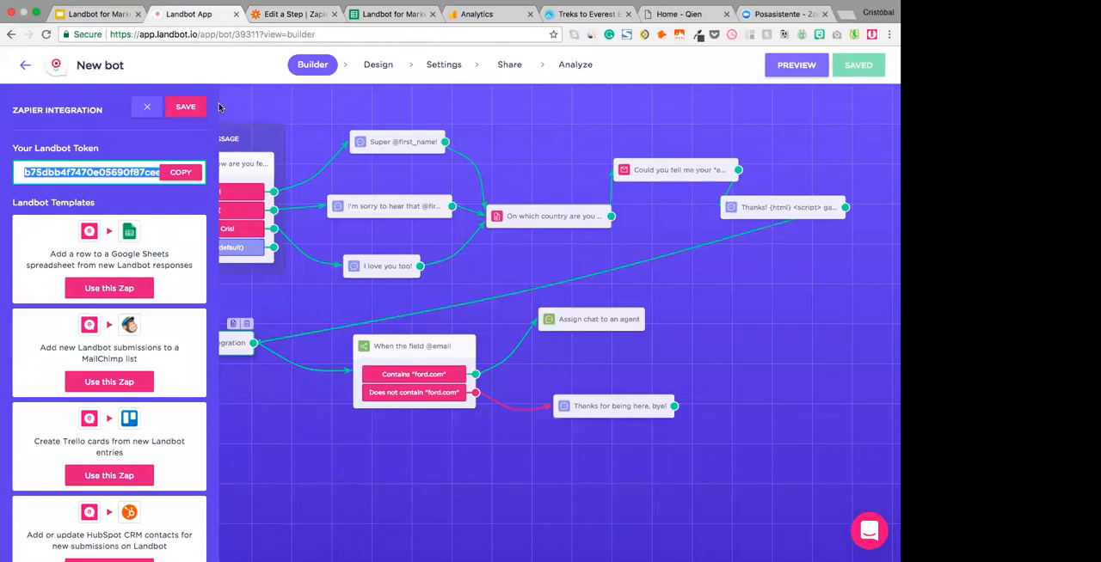
left_click(185, 108)
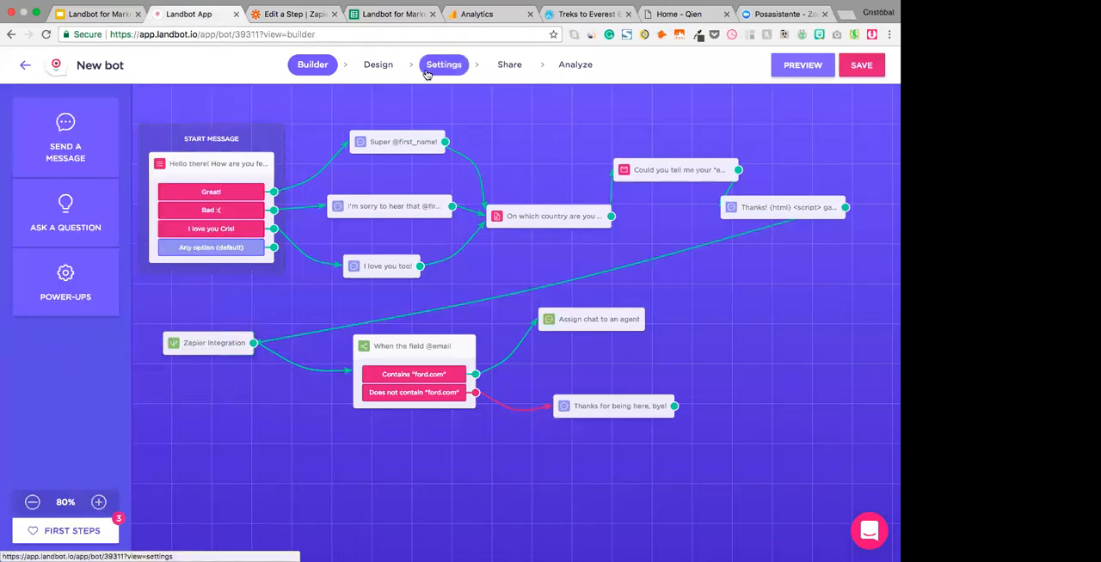
left_click(511, 70)
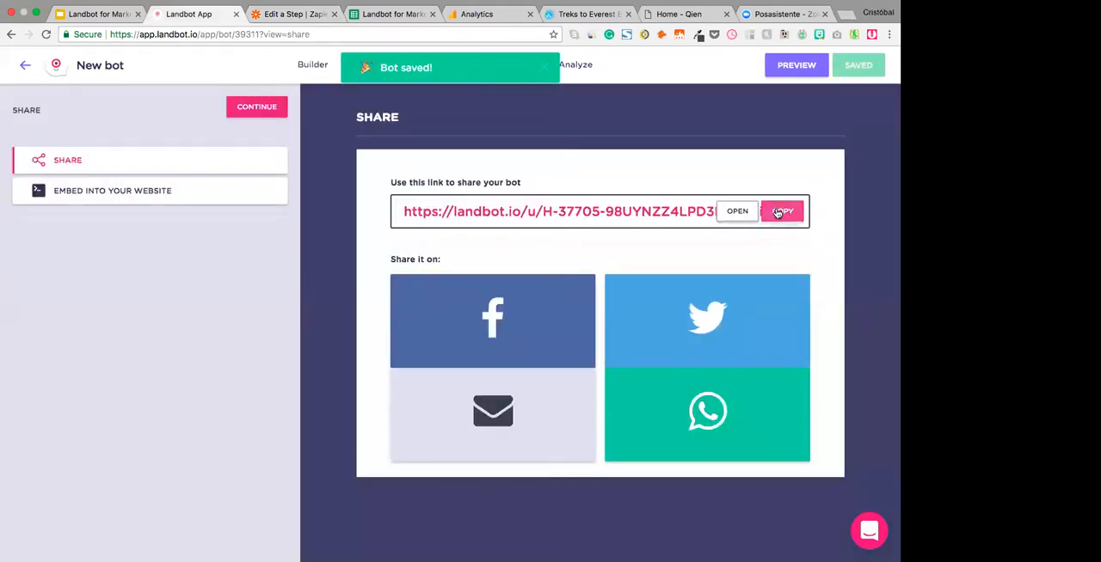
left_click(782, 211)
- Open the copied bot link in a new incognito browser window
key("super+shift+n")
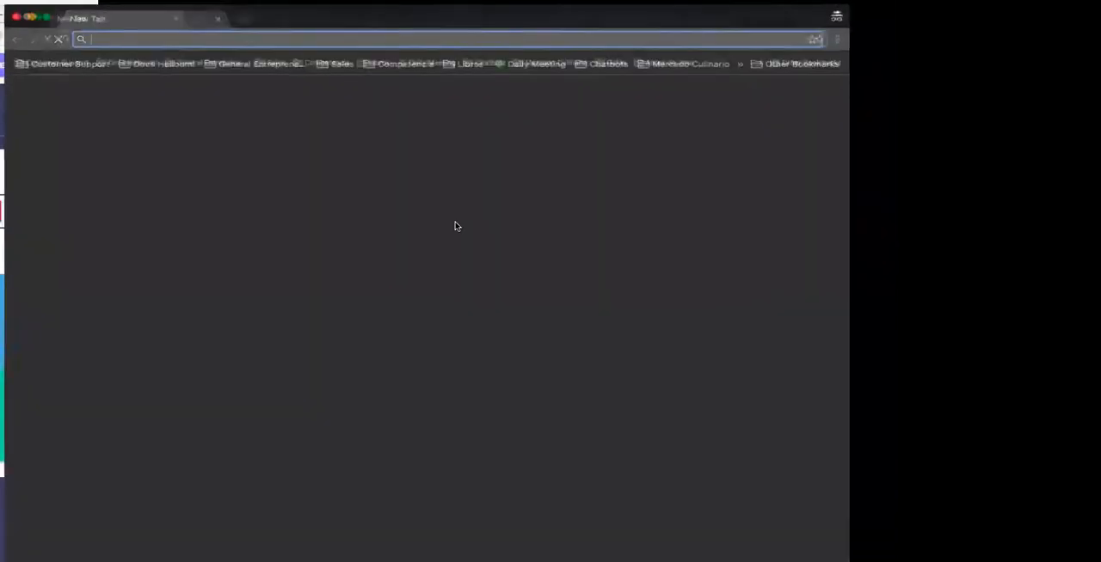
key("super+v")
key("Return")
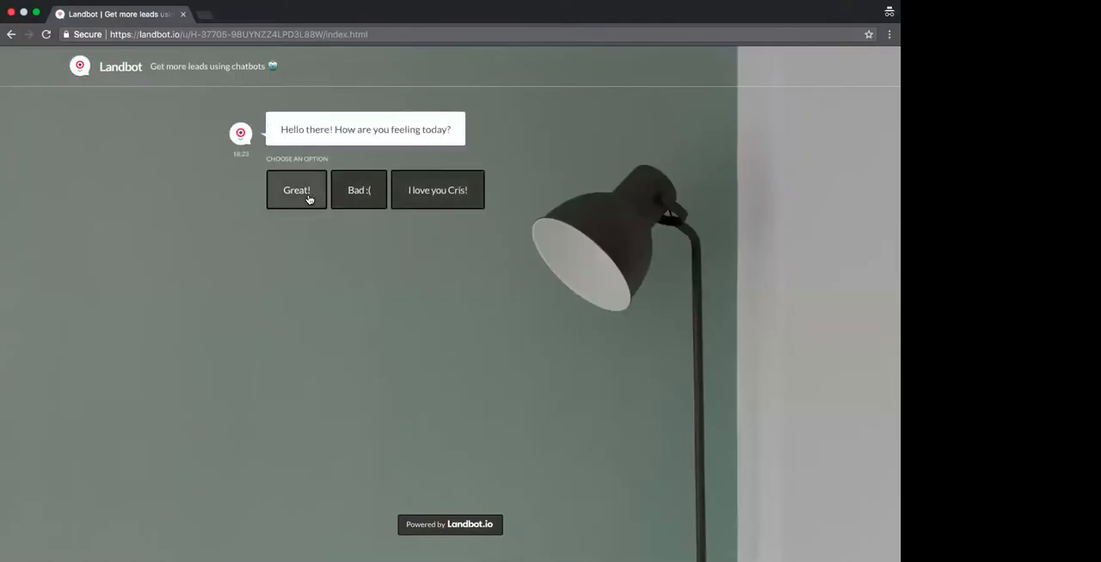
- Test the bot by answering "Great!", giving "Spain" as the country and submitting an email address
left_click(307, 197)
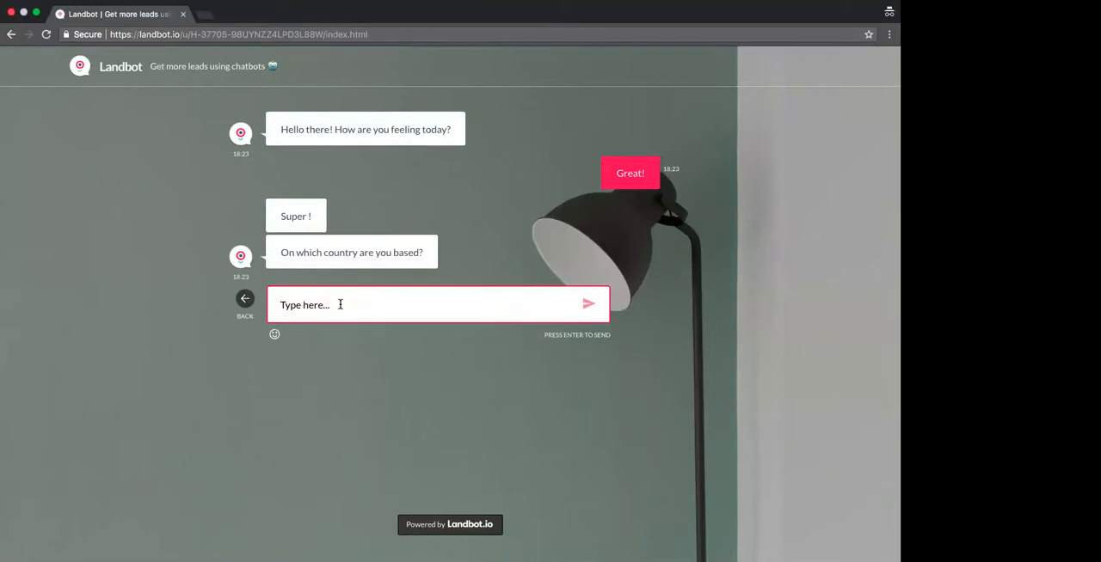
type("Spain")
key("Return")
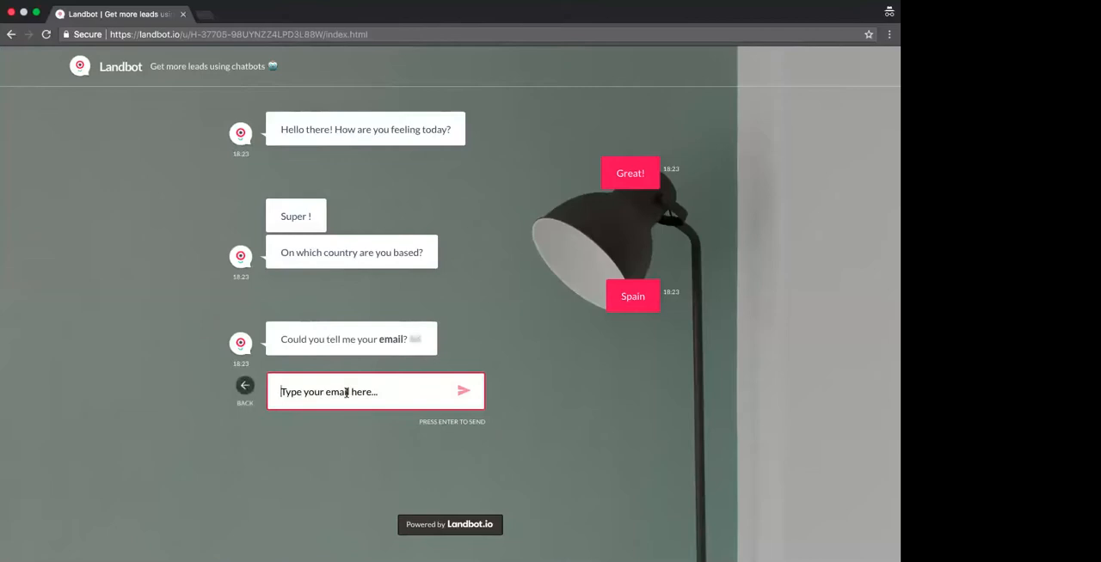
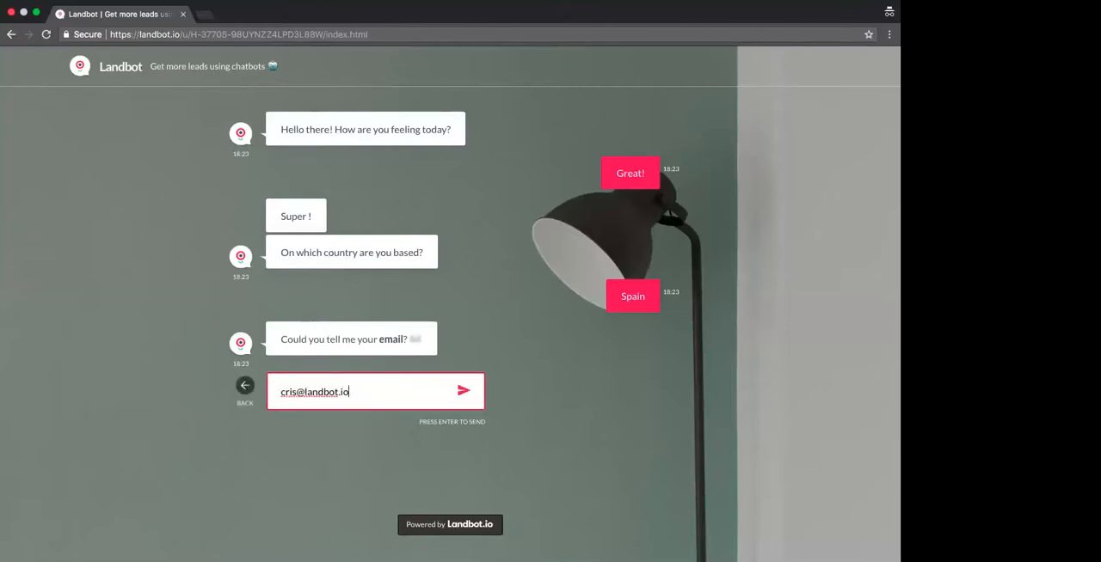
key("Return")
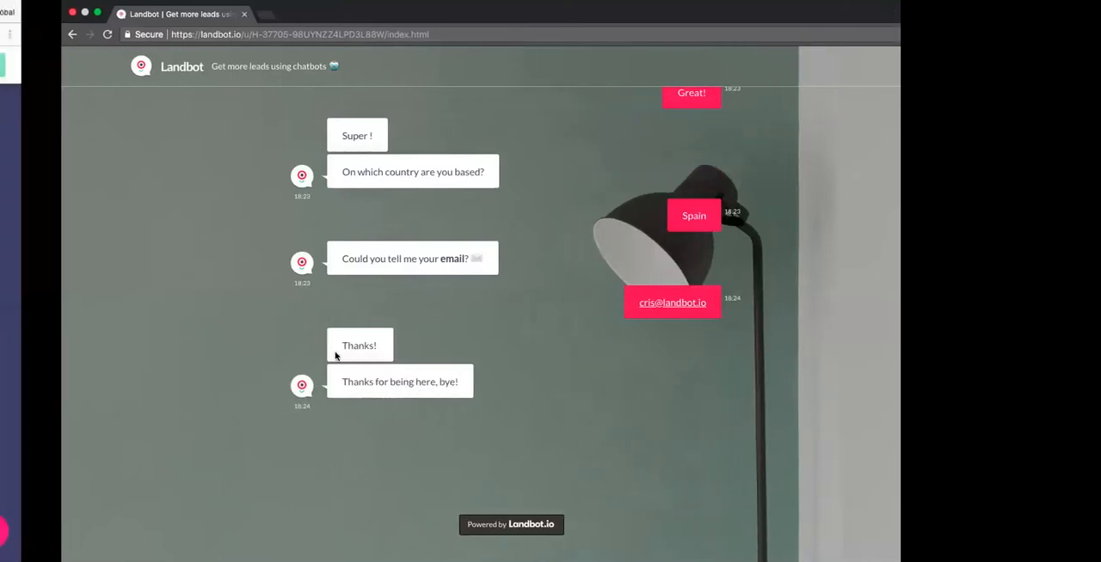
- Return to the bot's builder in Landbot, then switch to Zapier and save the Zapier Block Activated trigger
key("ctrl+Left")
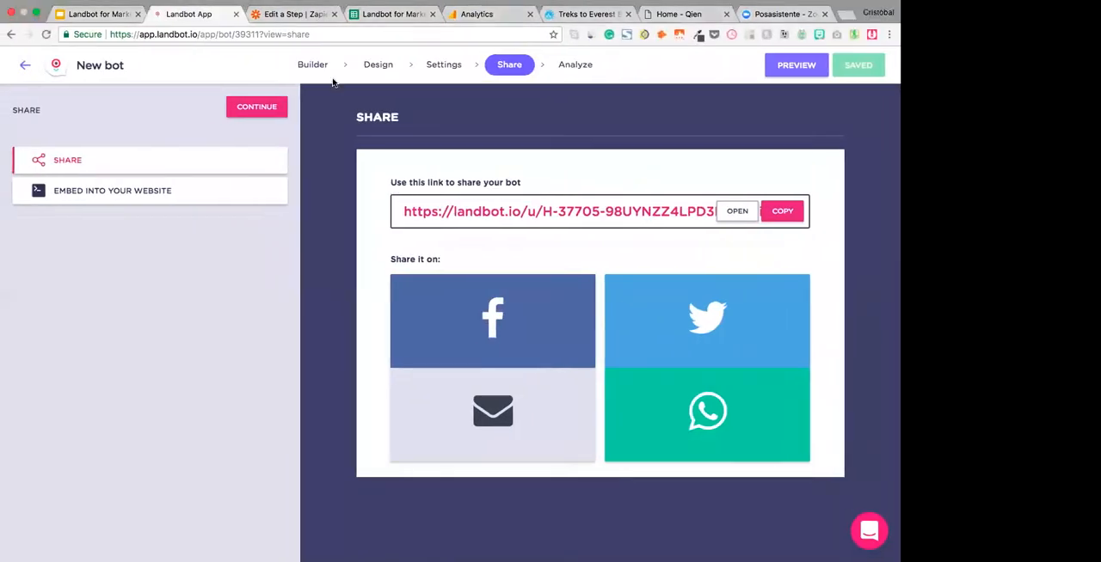
left_click(309, 65)
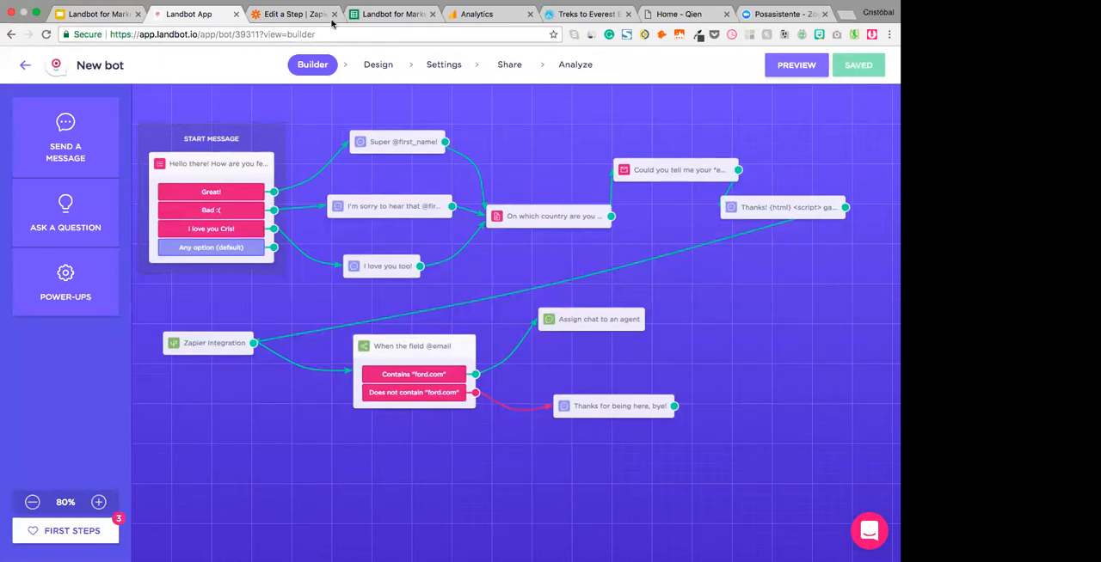
left_click(296, 15)
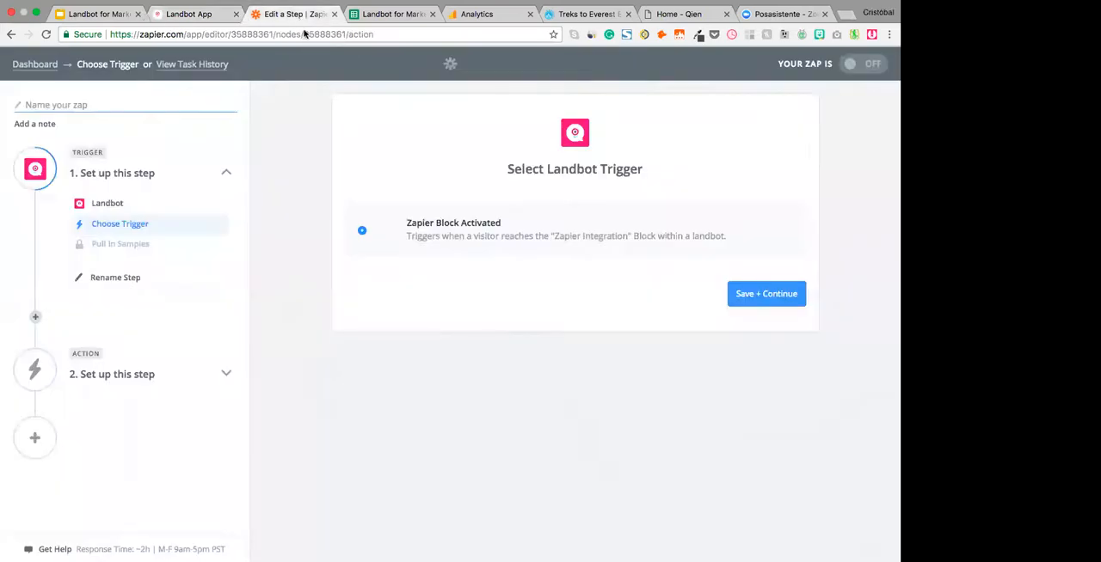
left_click(758, 296)
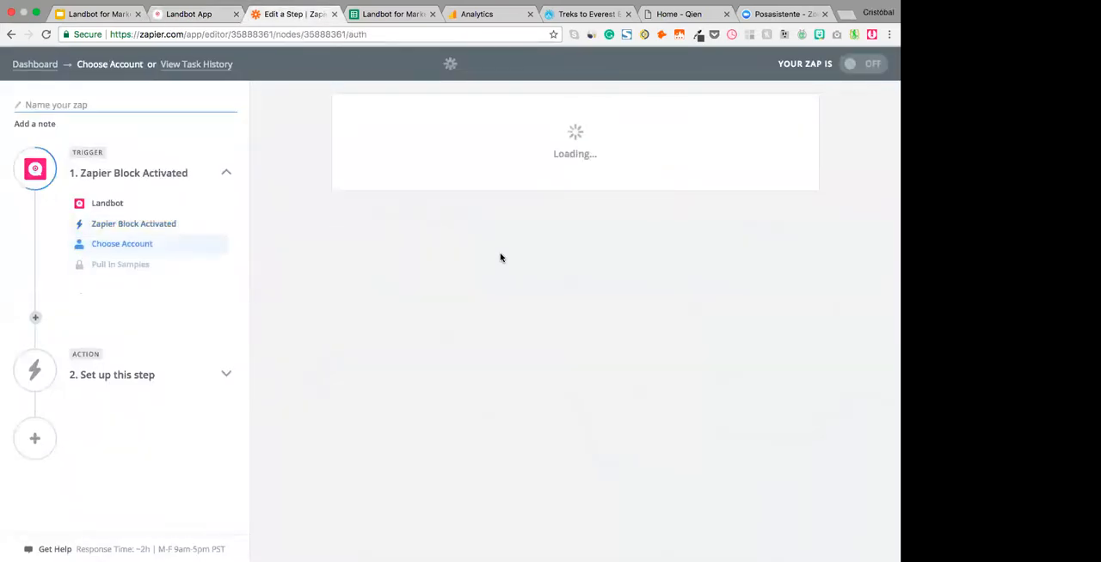
- Choose the fourth listed Landbot account for the trigger and continue to its options
scroll(468, 361, "down", 3)
scroll(491, 445, "up", 3)
scroll(490, 444, "down", 3)
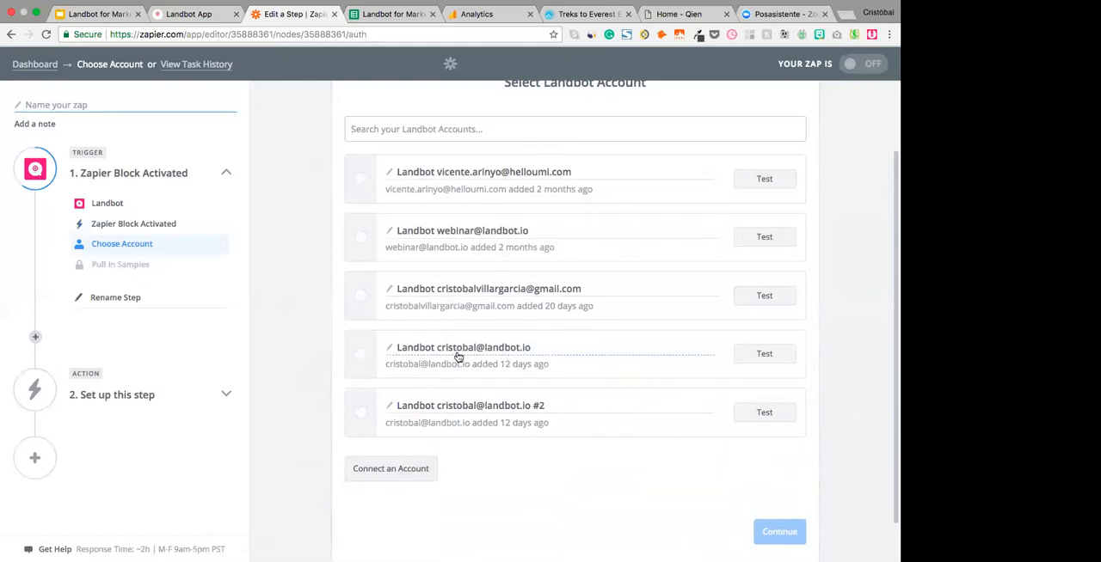
left_click(366, 359)
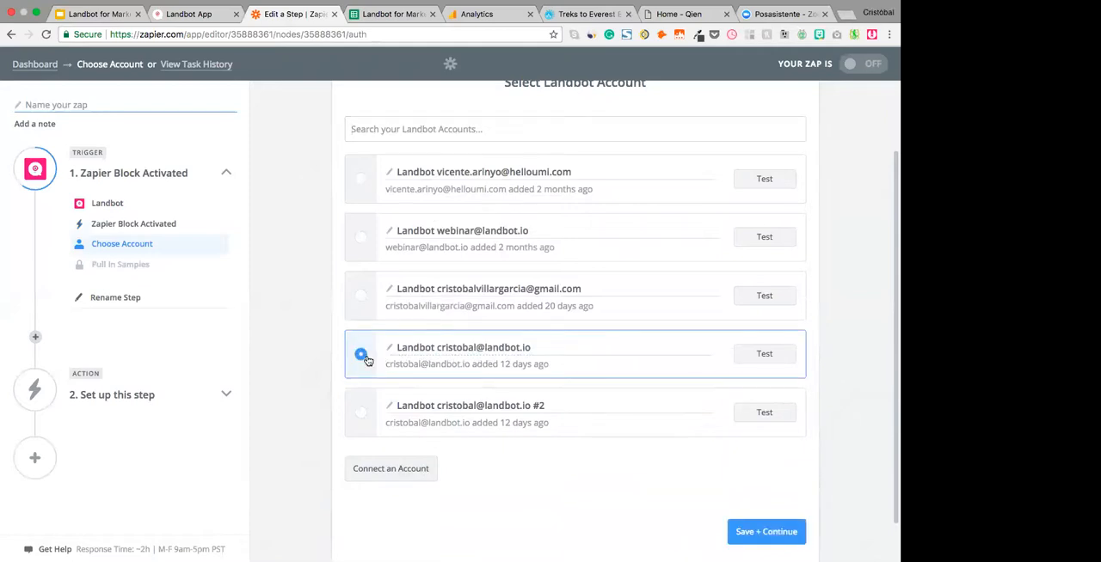
left_click(737, 533)
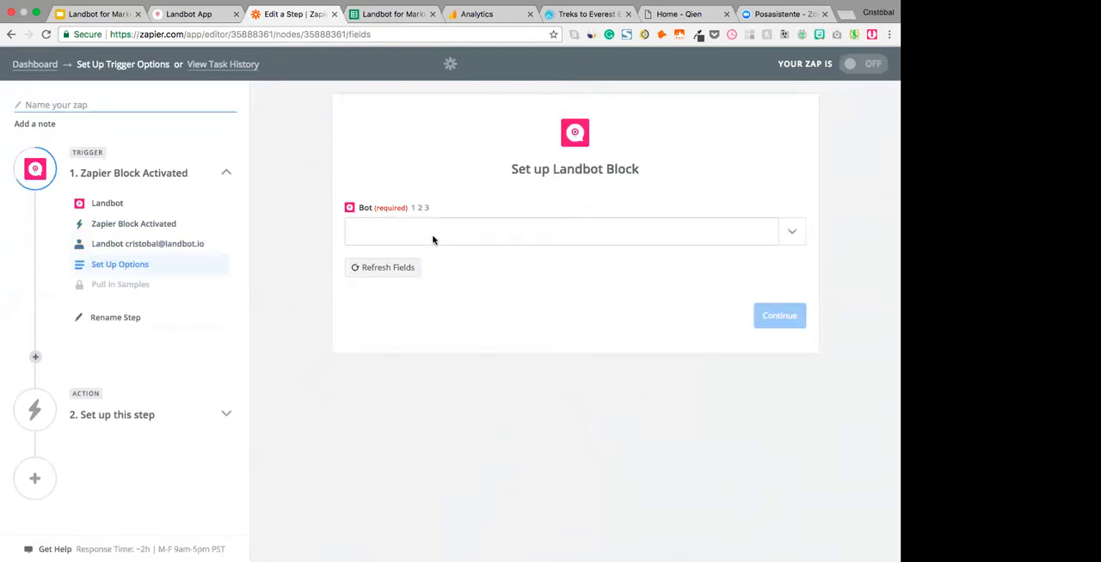
- Switch to Landbot, rename the bot "Webinar Marketers", save it and return to the Zapier trigger options
key("ctrl+shift+Tab")
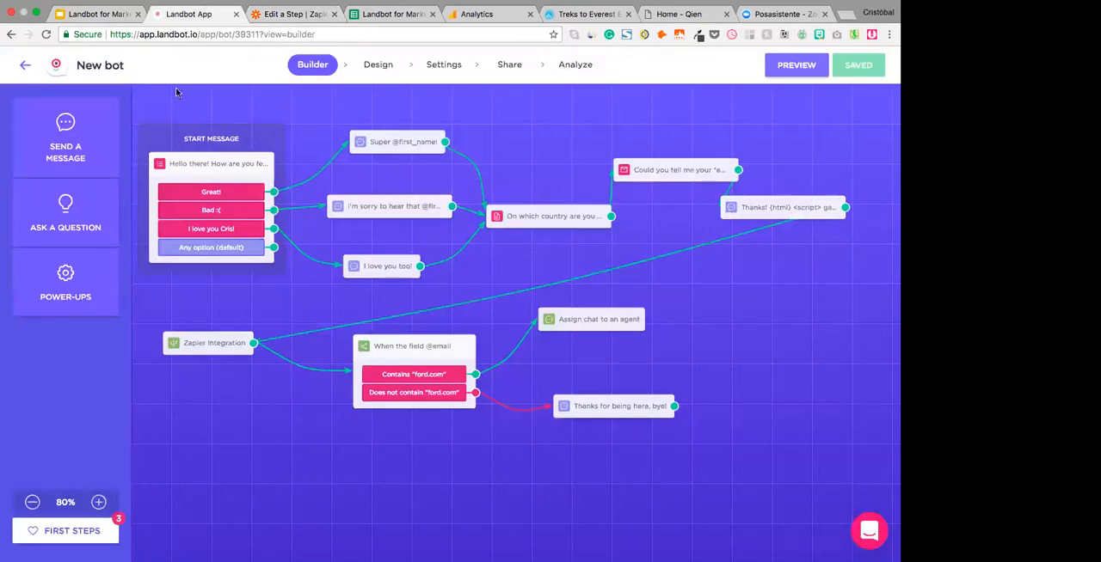
triple_click(96, 69)
type("Webinar")
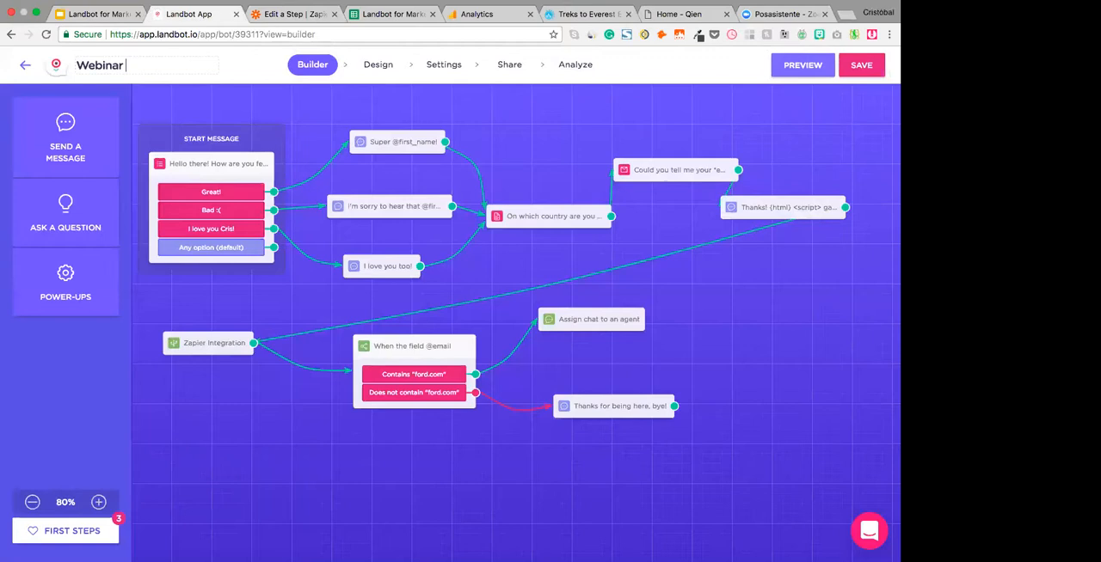
type(" Marketers")
left_click(866, 70)
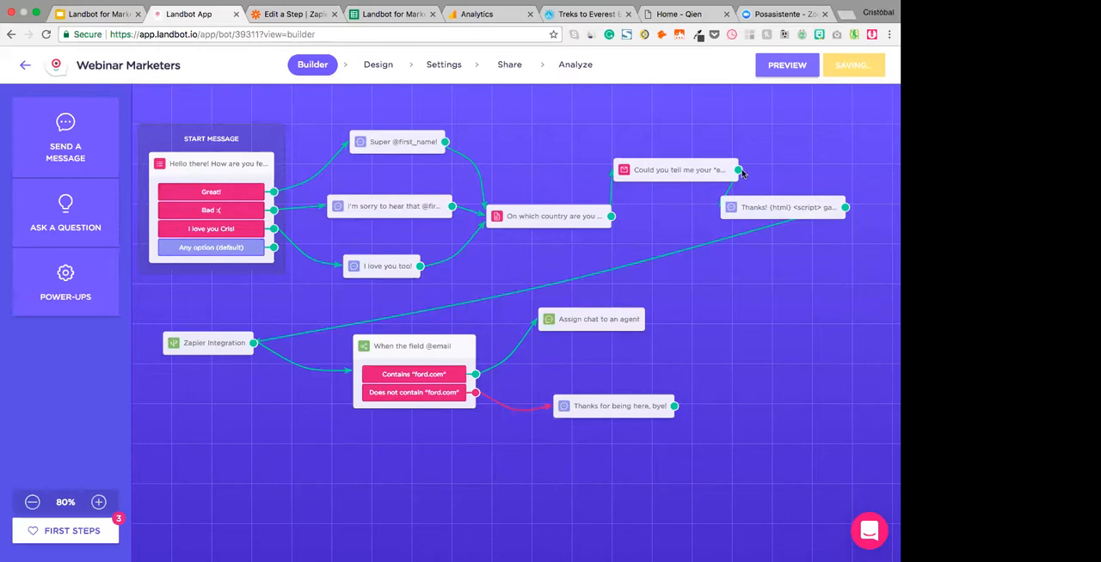
left_click(294, 15)
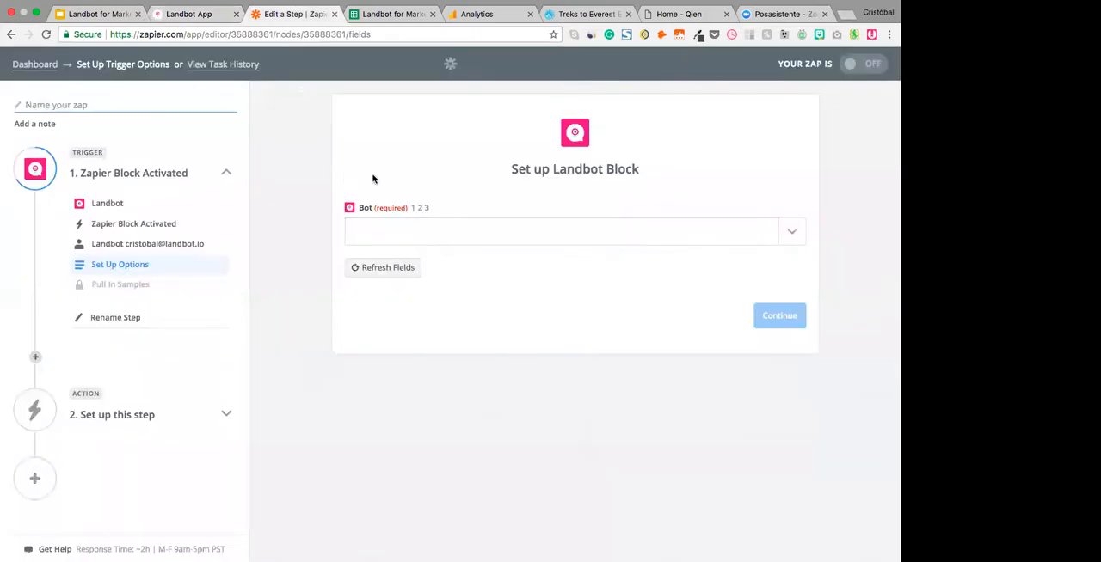
- Set the Landbot trigger's bot to Webinar Marketers, fetch a sample block and continue to the action setup
left_click(447, 228)
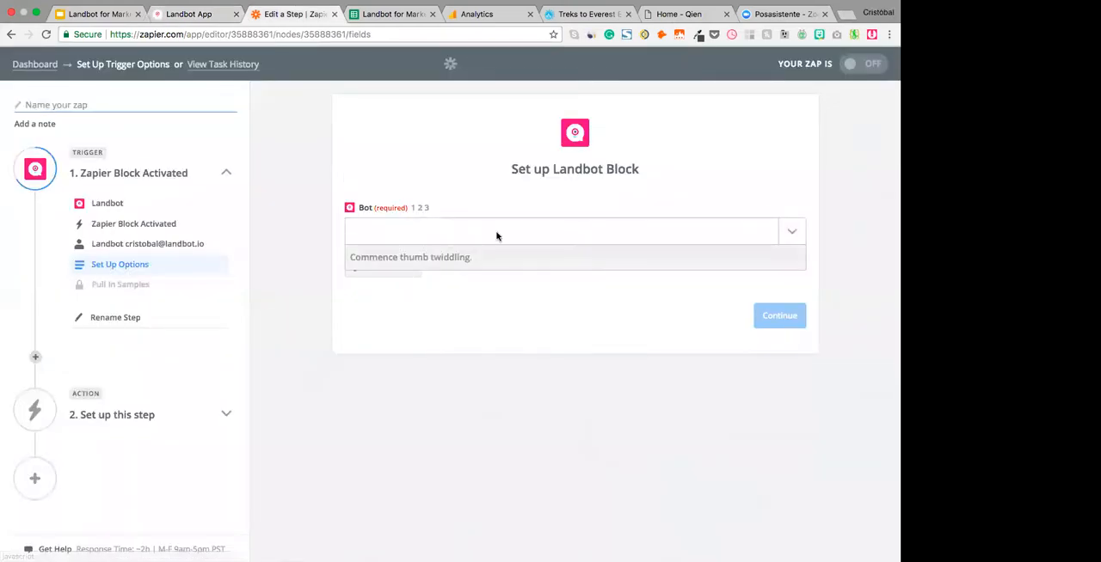
type("market")
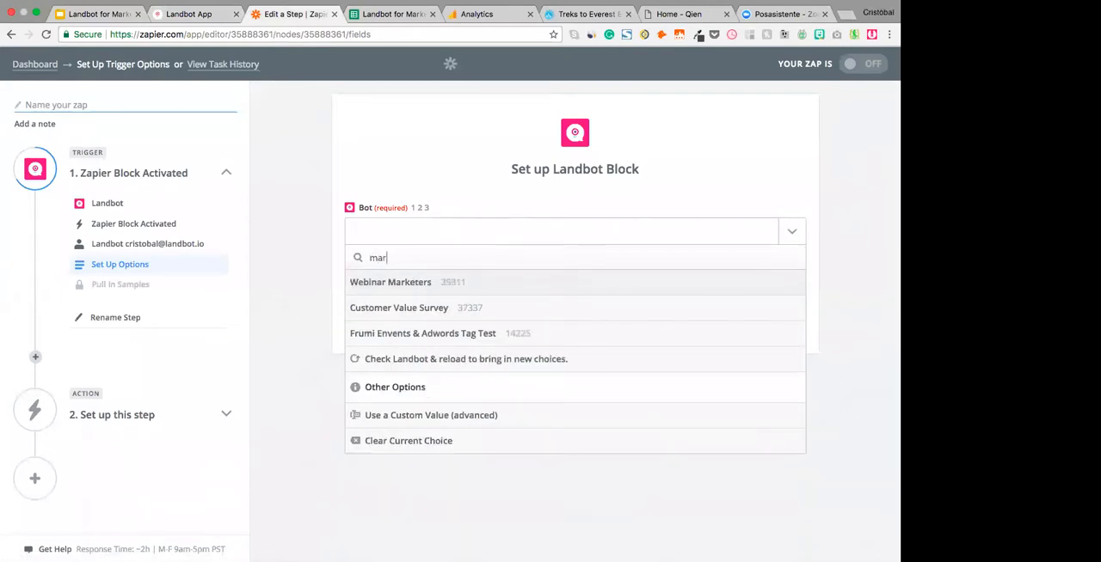
left_click(411, 287)
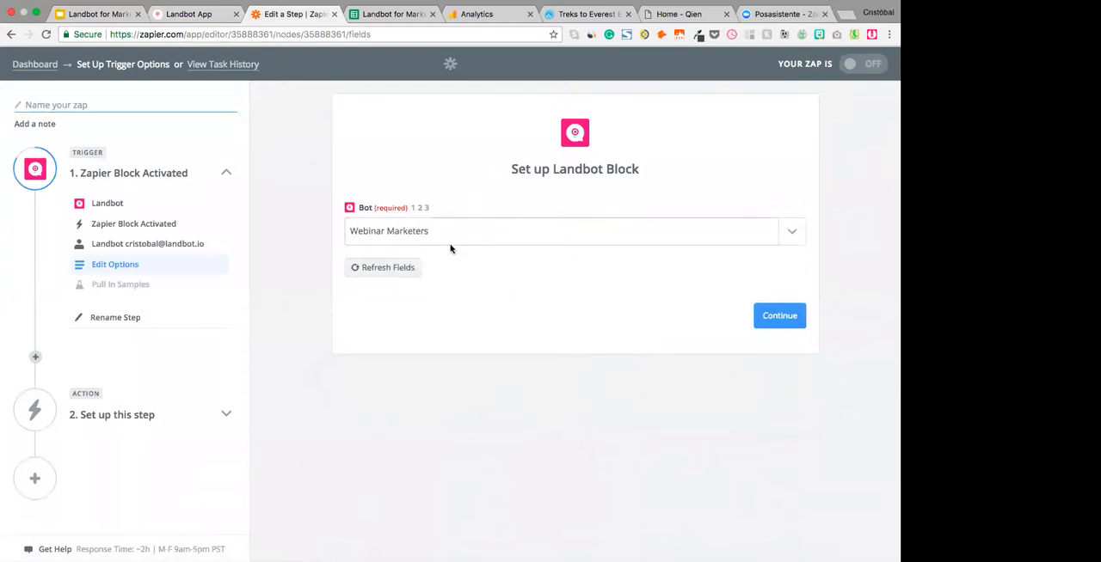
left_click(776, 316)
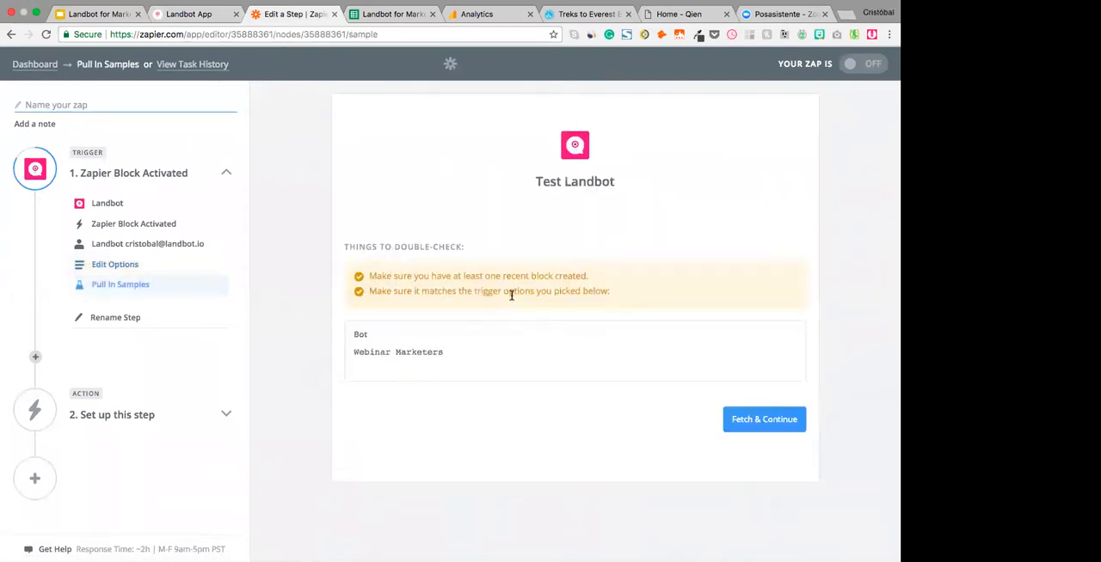
left_click(755, 419)
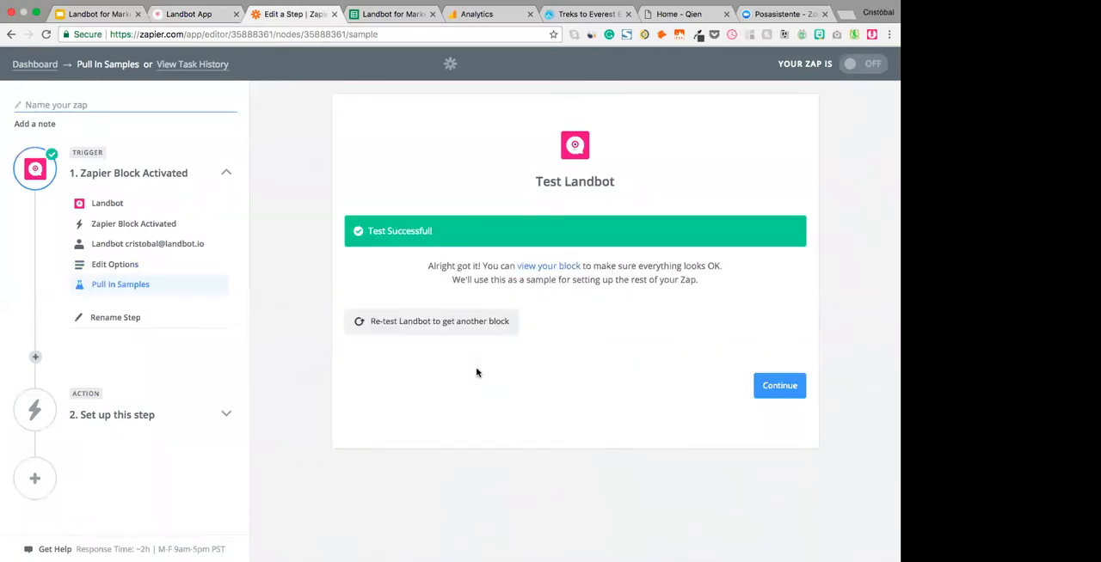
left_click(779, 386)
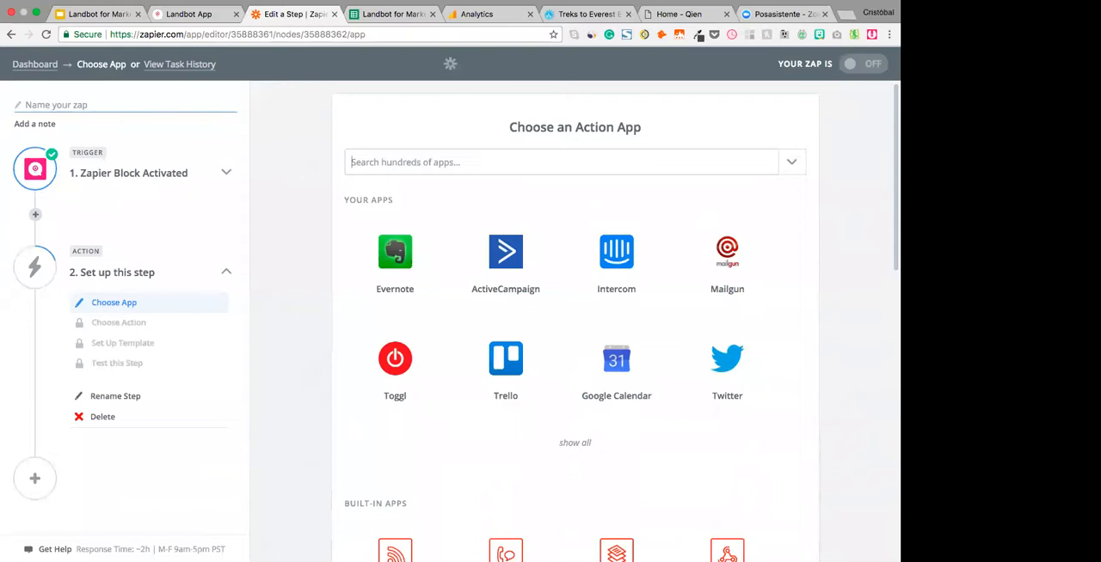
- Choose Google Sheets as the action app and save Create Spreadsheet Row as its action
type("sheet")
left_click(453, 199)
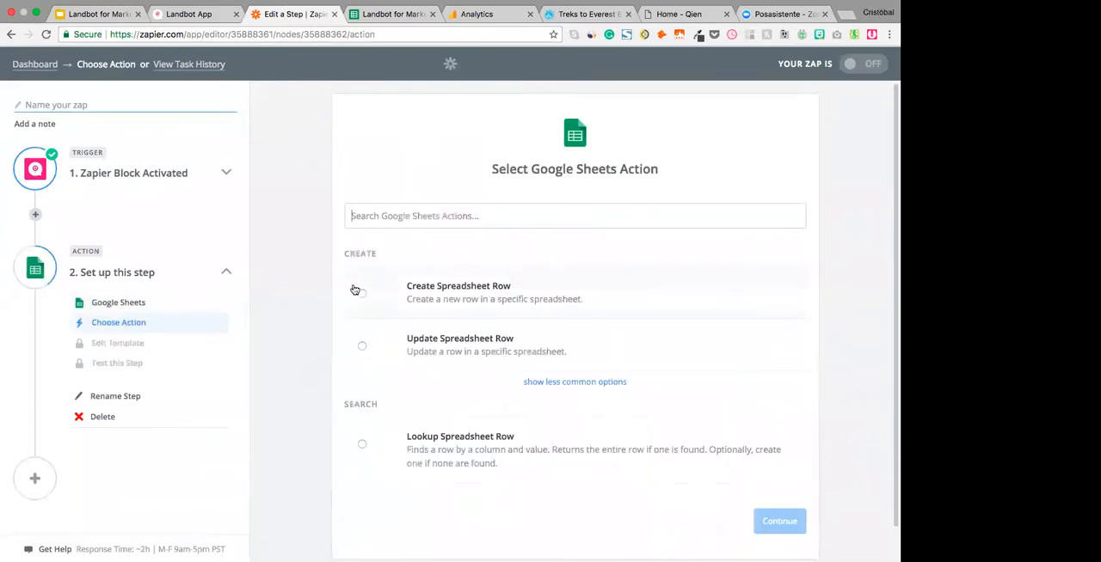
left_click(359, 295)
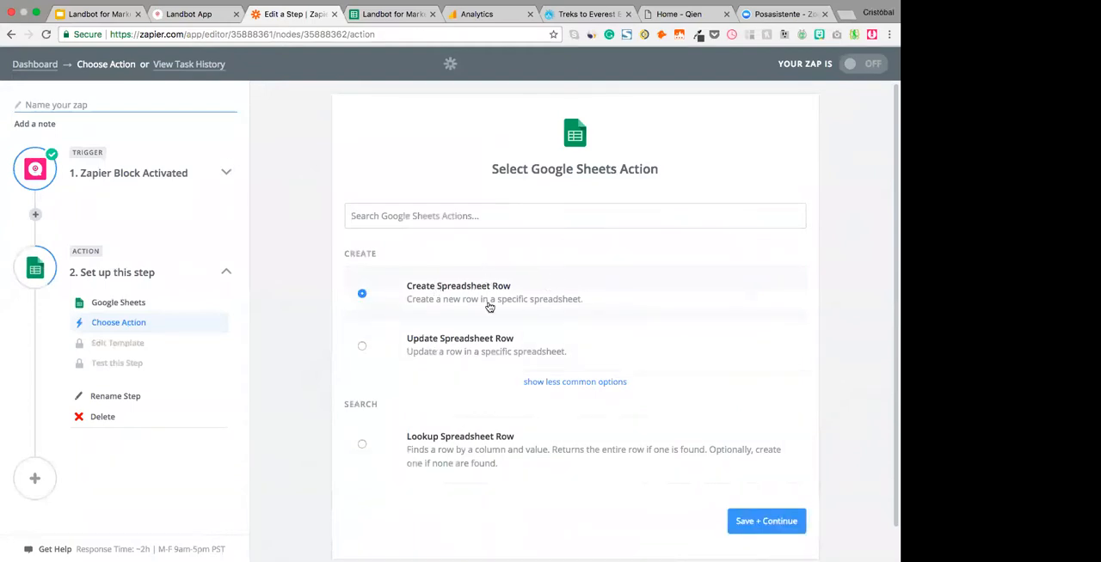
left_click(766, 527)
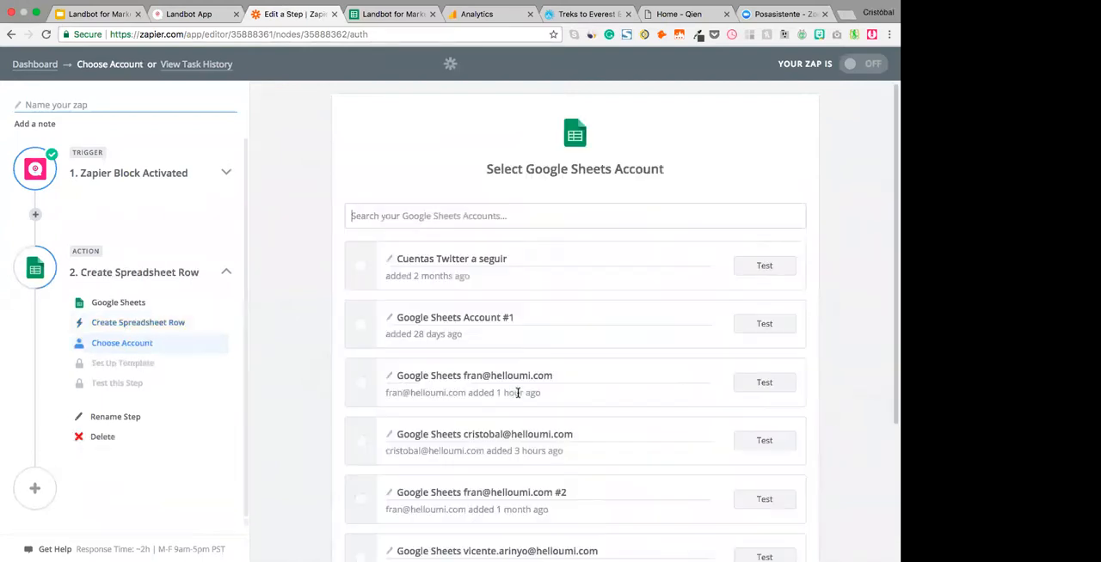
- Choose the fourth listed Google Sheets account for the action and save it
scroll(573, 312, "down", 3)
scroll(572, 312, "down", 2)
scroll(572, 312, "up", 2)
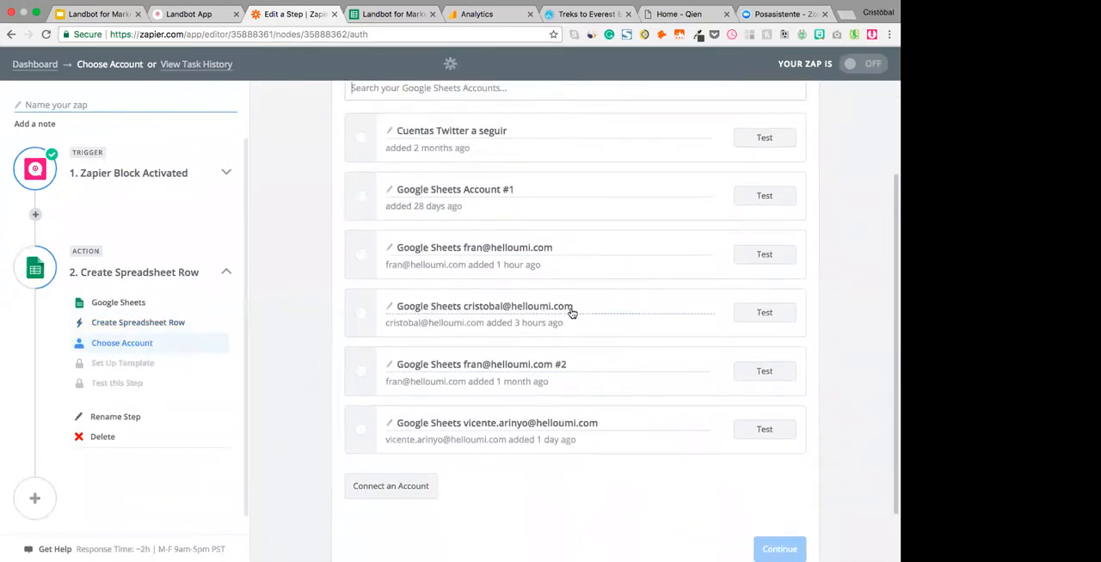
left_click(362, 317)
scroll(607, 400, "down", 2)
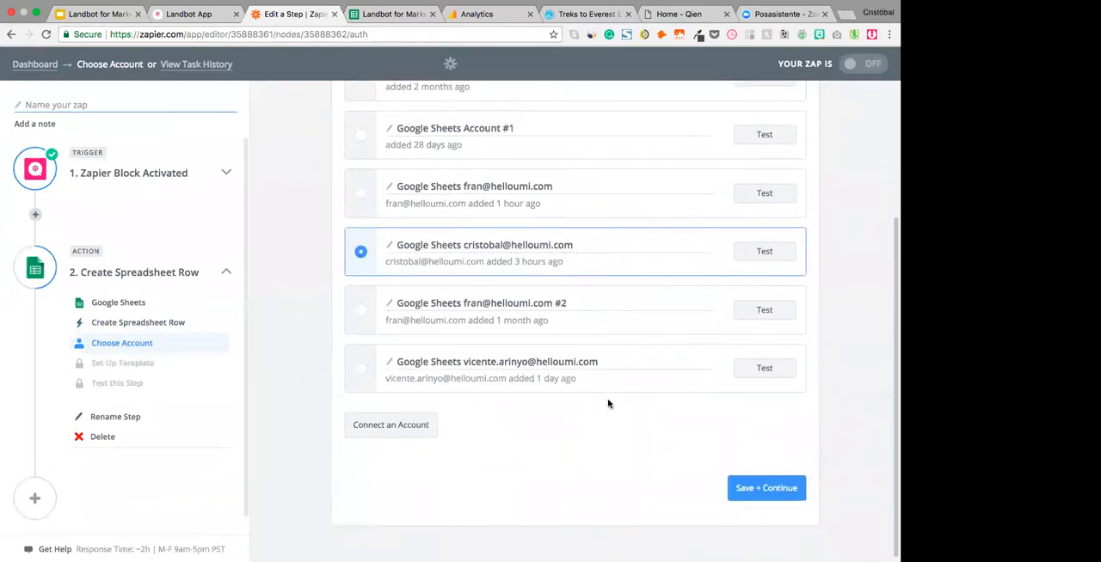
left_click(745, 487)
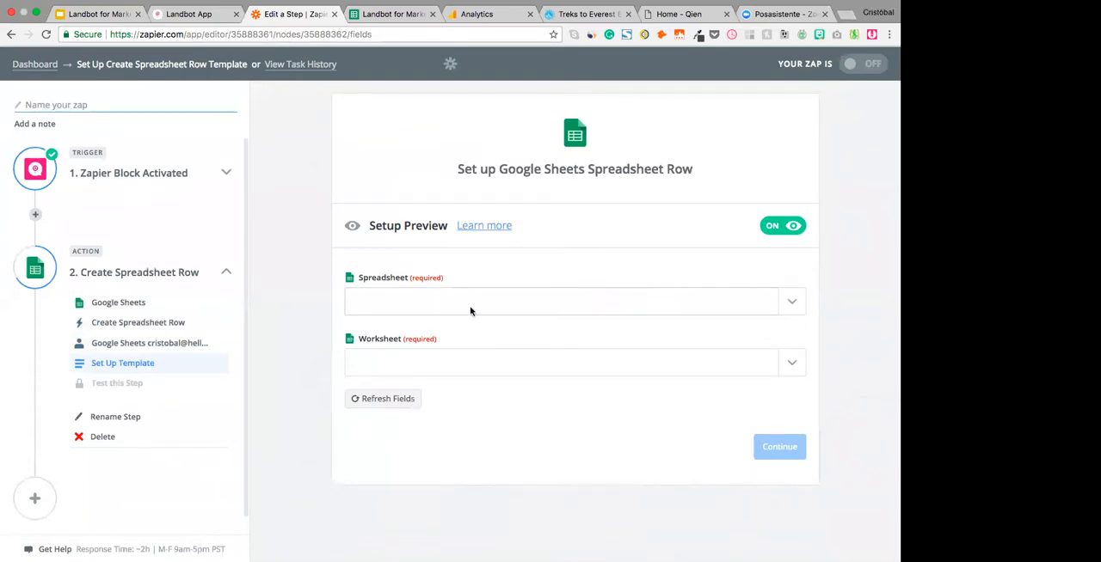
- Check the target Google Sheet, then set the action's spreadsheet to "Landbot for Marketers Webinar - Sheet" and its worksheet to Sheet1
key("ctrl+Tab")
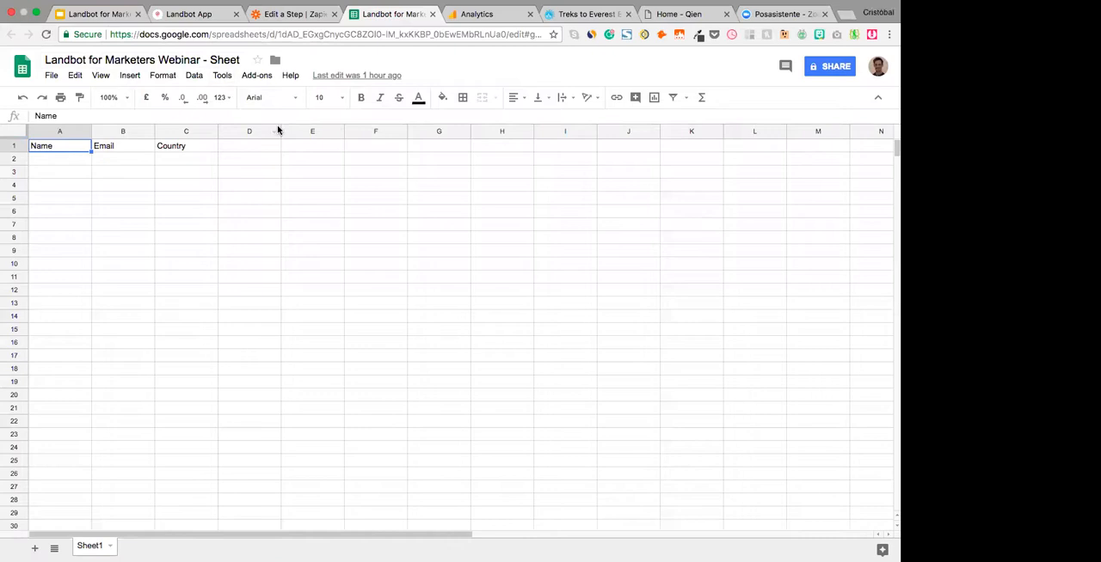
key("ctrl+shift+Tab")
left_click(410, 301)
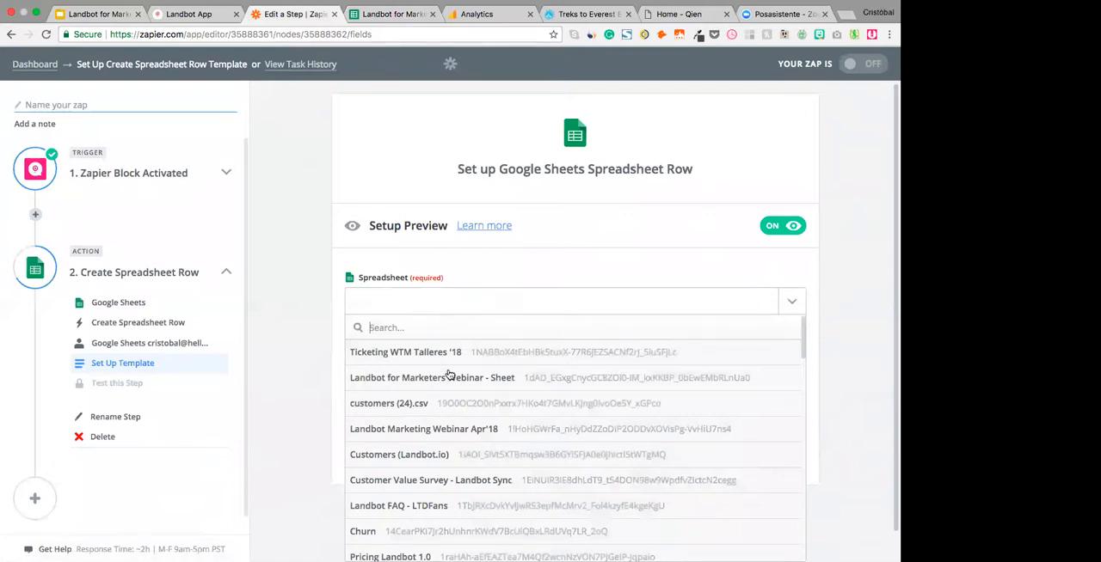
left_click(454, 382)
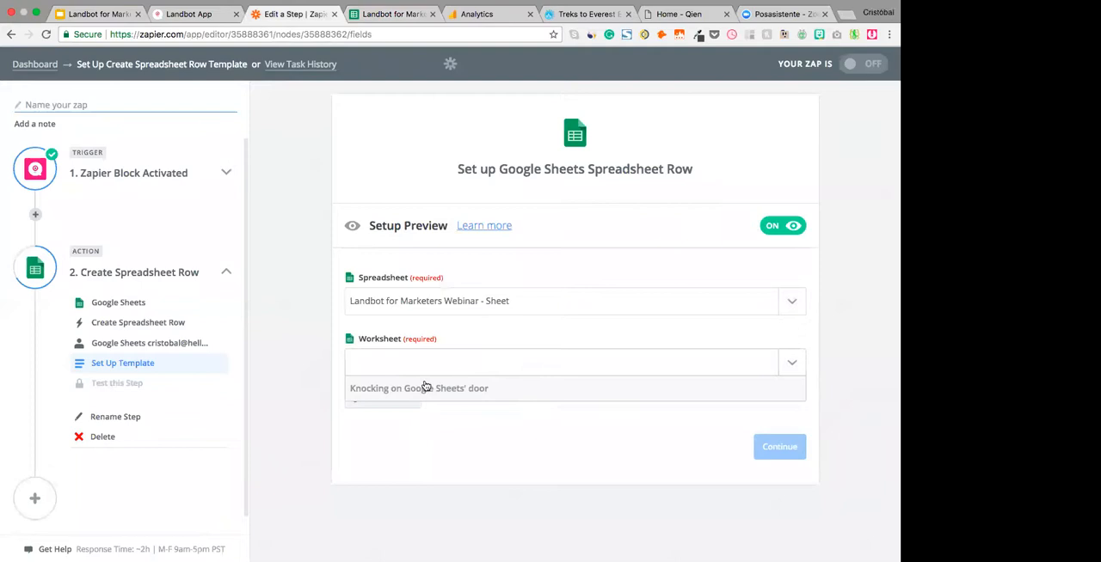
left_click(409, 415)
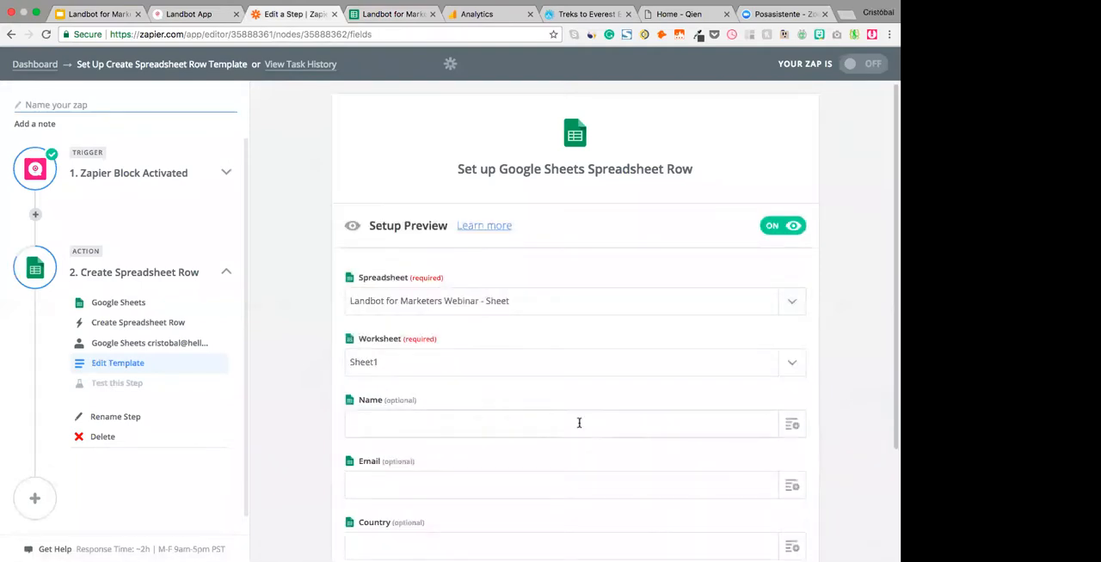
- Check the sheet's column headers, then map the Name and Email columns to the Landbot trigger's Name and Email fields
scroll(579, 422, "down", 3)
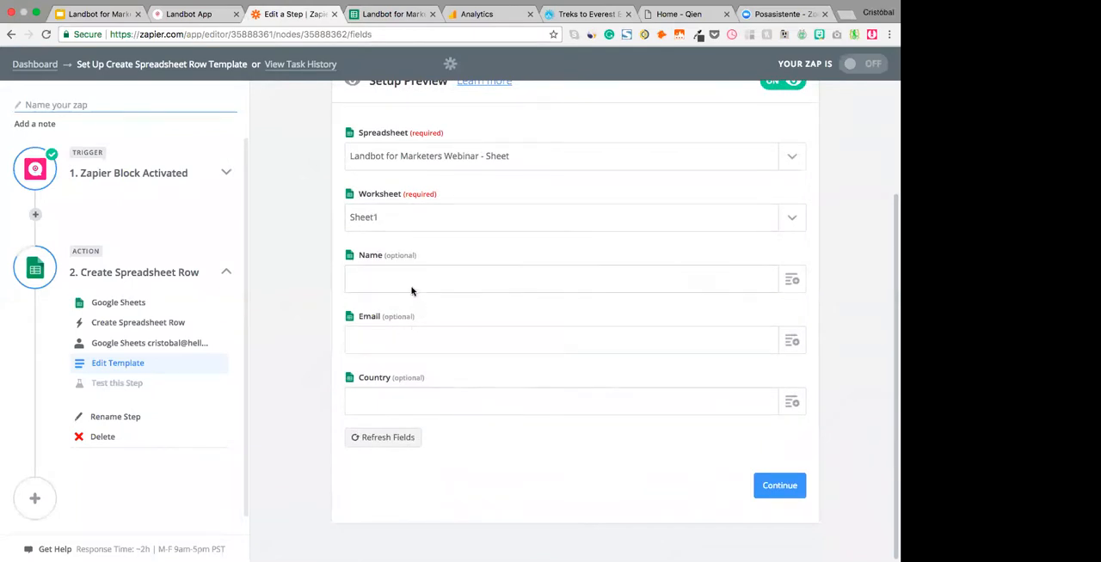
key("ctrl+Tab")
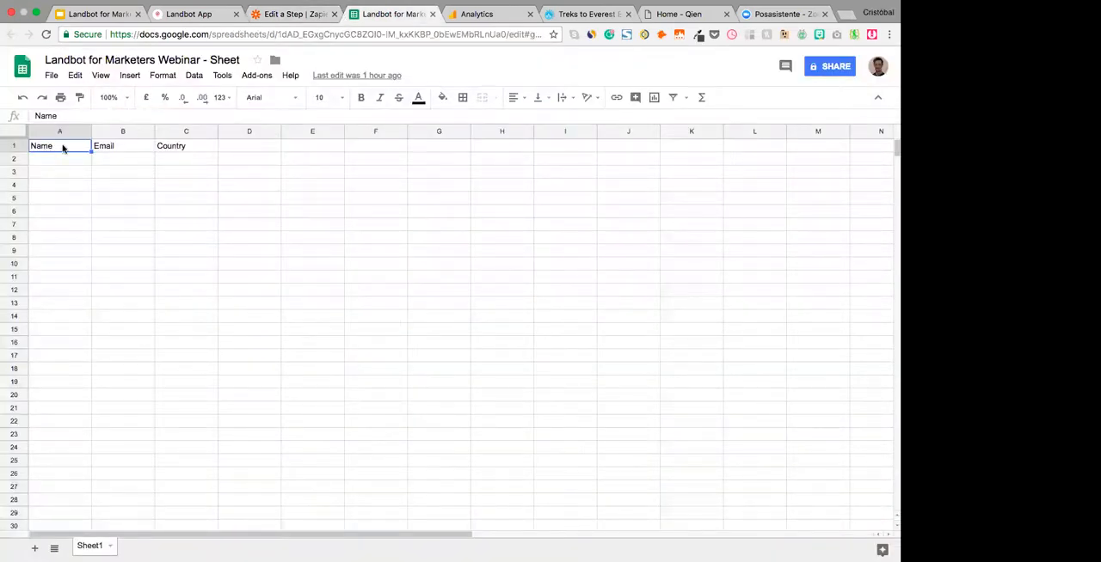
key("ctrl+shift+Tab")
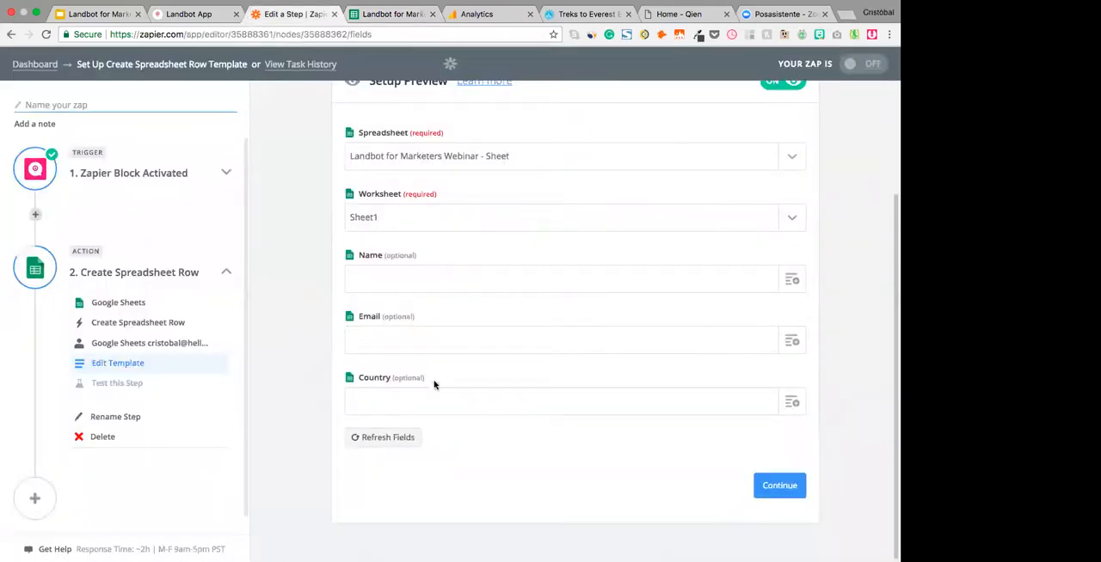
left_click(792, 281)
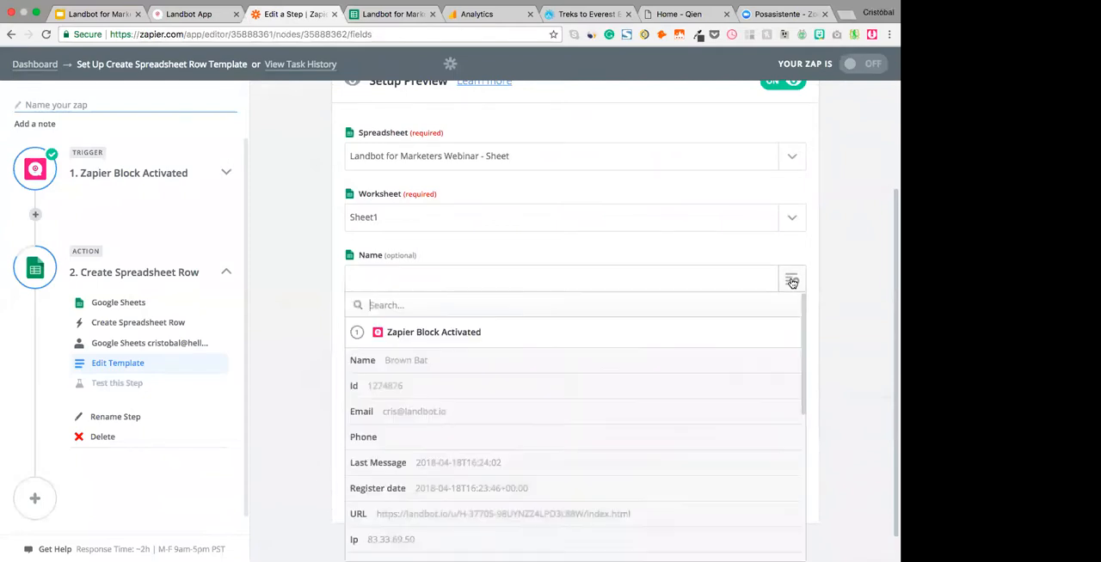
scroll(472, 488, "down", 2)
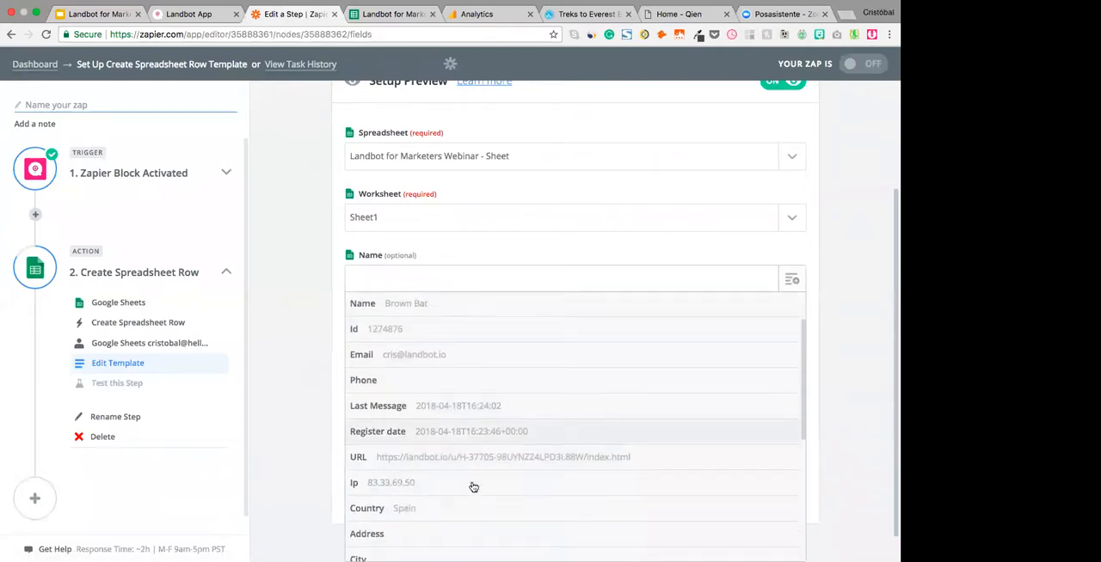
scroll(484, 394, "down", 5)
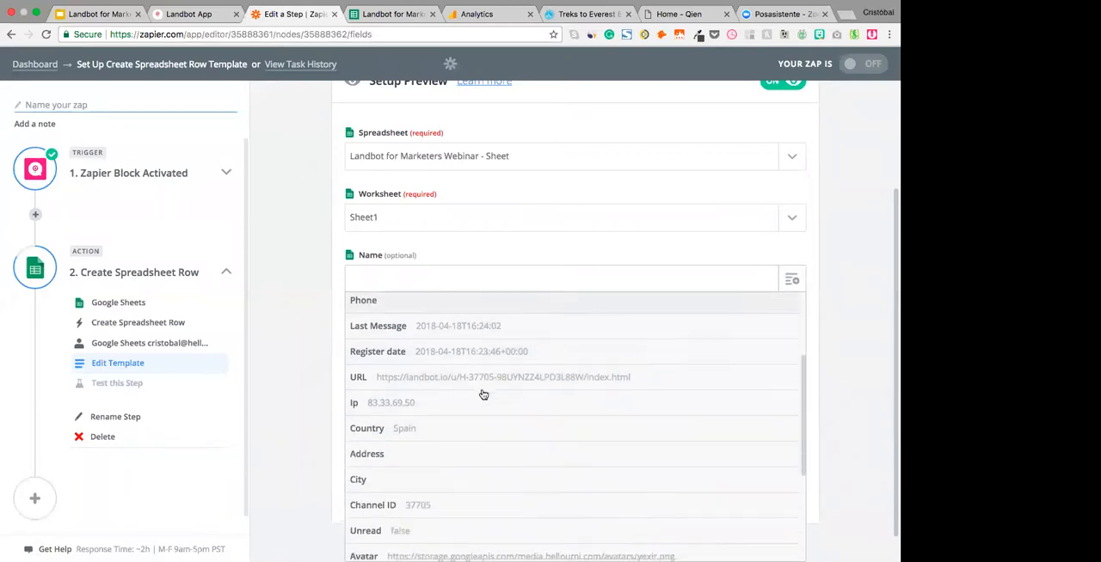
scroll(483, 395, "up", 5)
scroll(484, 395, "down", 7)
scroll(483, 395, "up", 2)
scroll(483, 394, "up", 4)
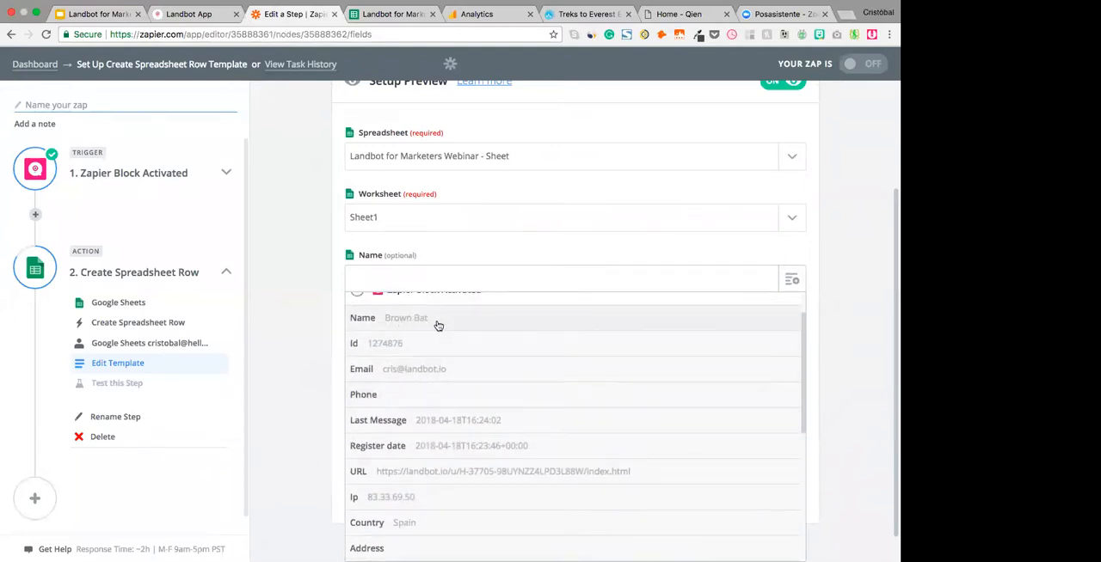
left_click(438, 326)
left_click(791, 341)
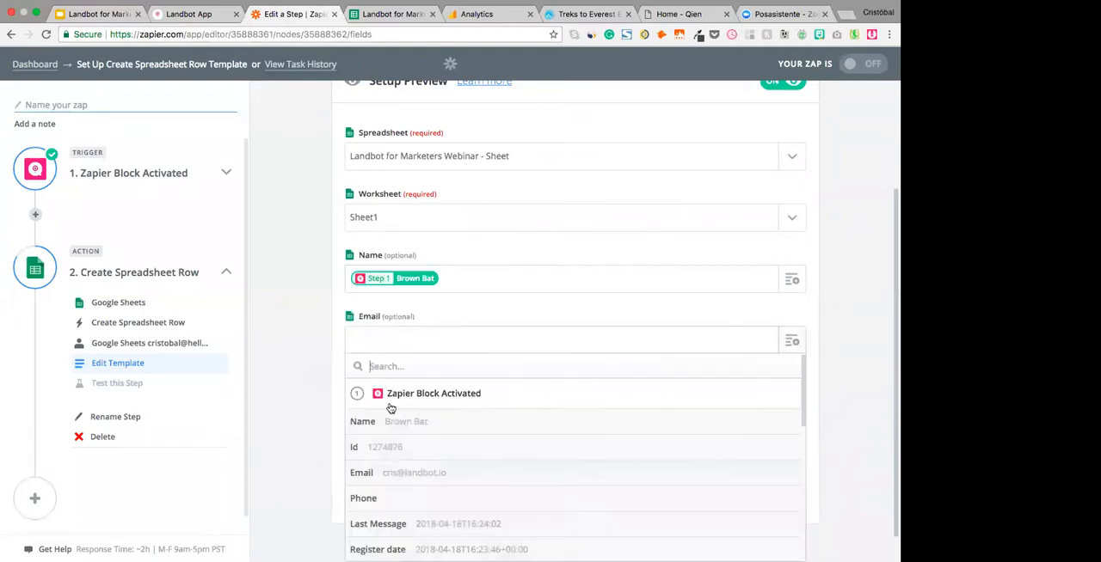
left_click(438, 456)
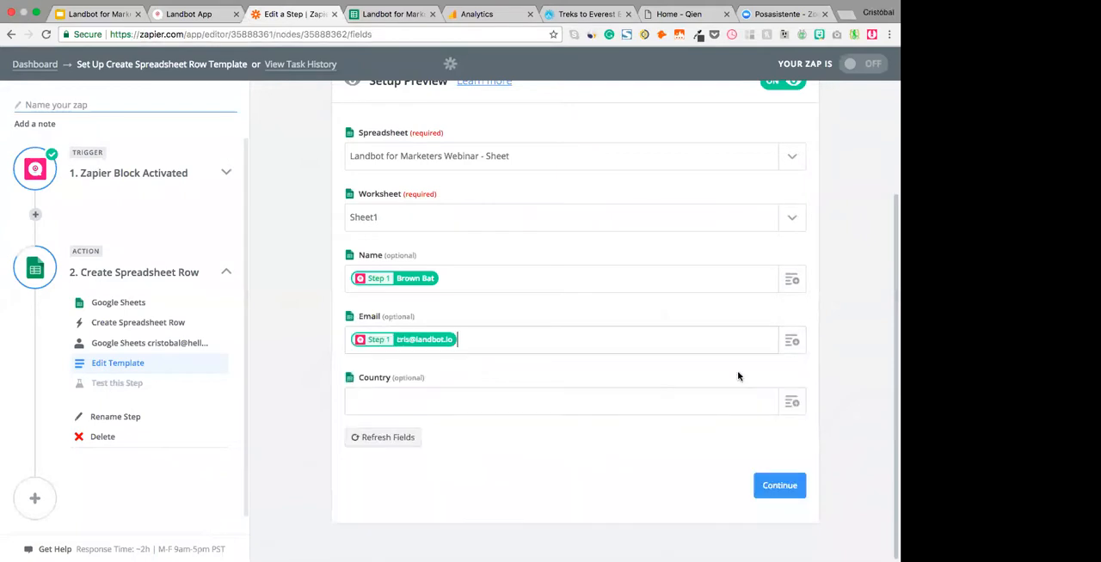
- Map the Country column to the trigger's Country 1 field and continue to the action test
left_click(792, 402)
scroll(481, 508, "down", 5)
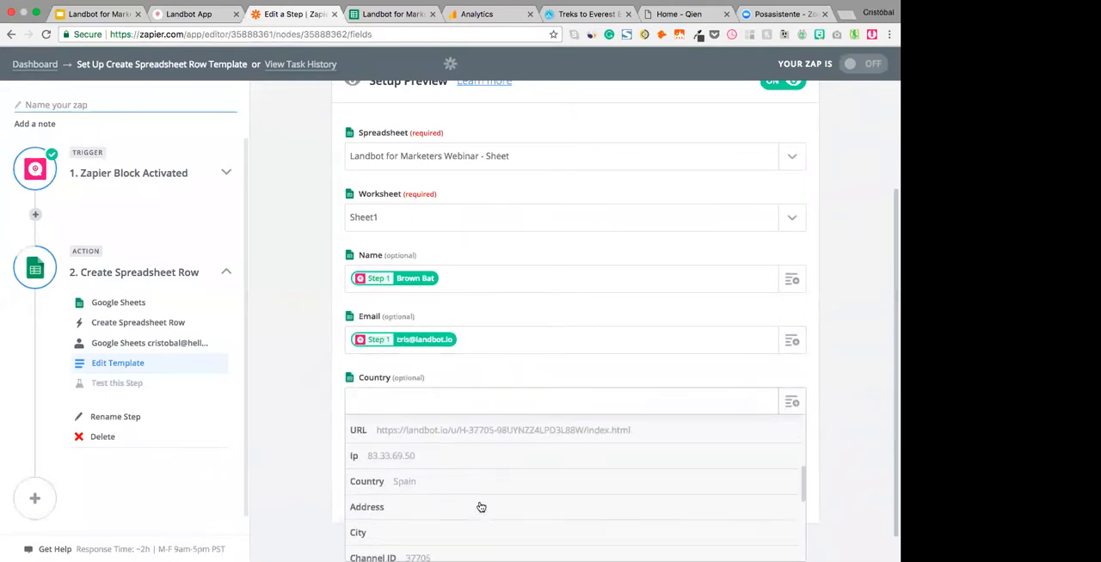
scroll(430, 479, "down", 5)
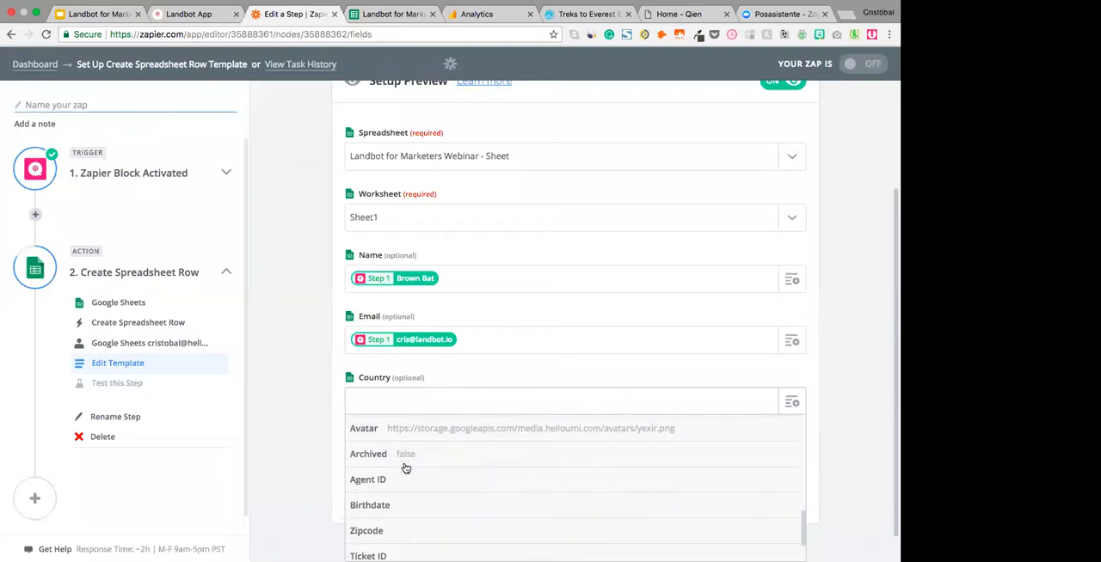
scroll(404, 468, "down", 2)
scroll(492, 472, "up", 7)
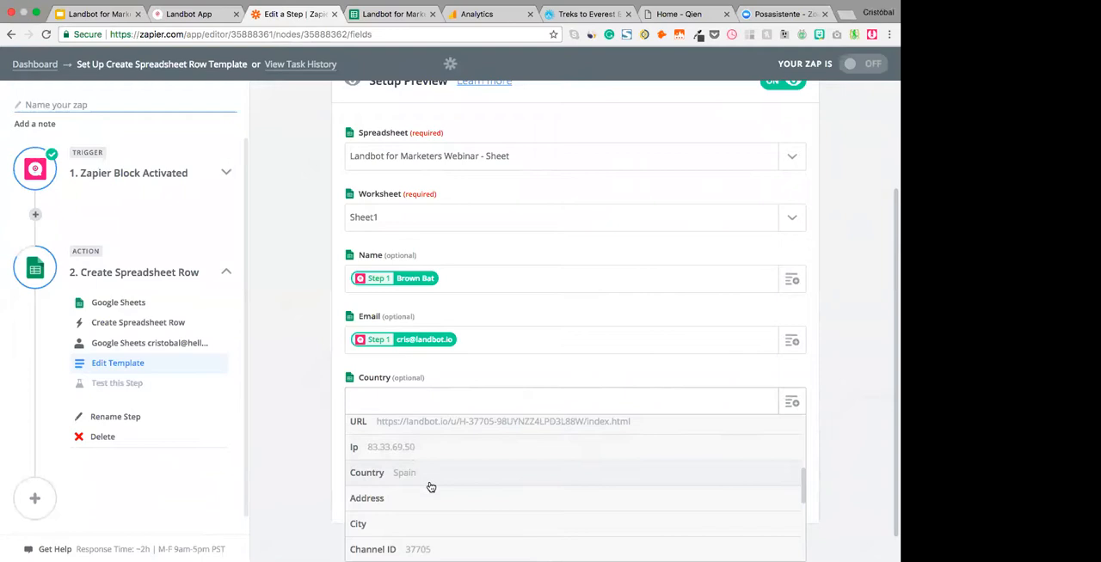
scroll(427, 484, "down", 5)
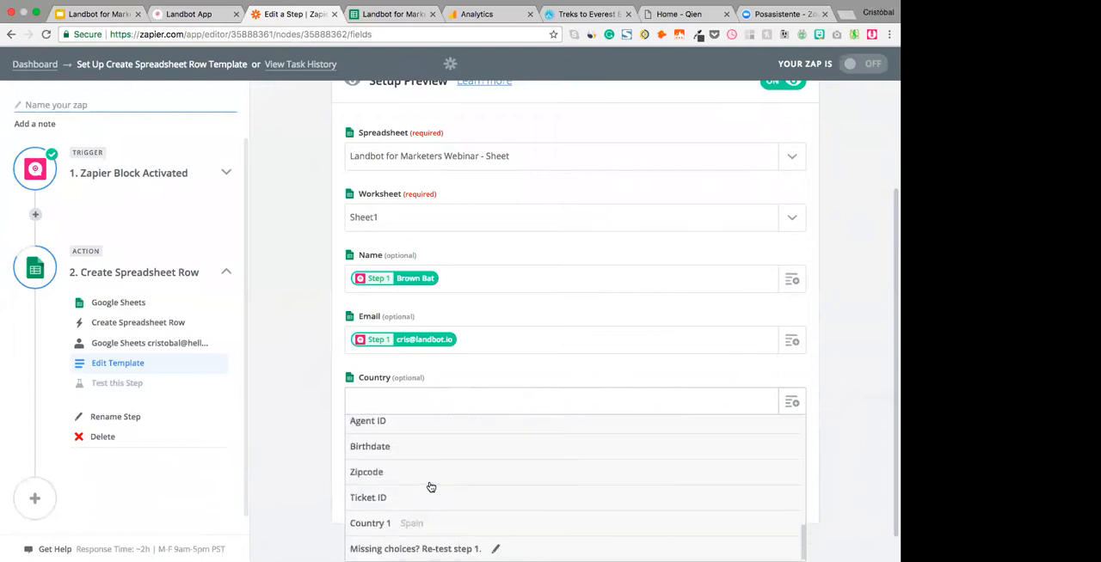
left_click(410, 524)
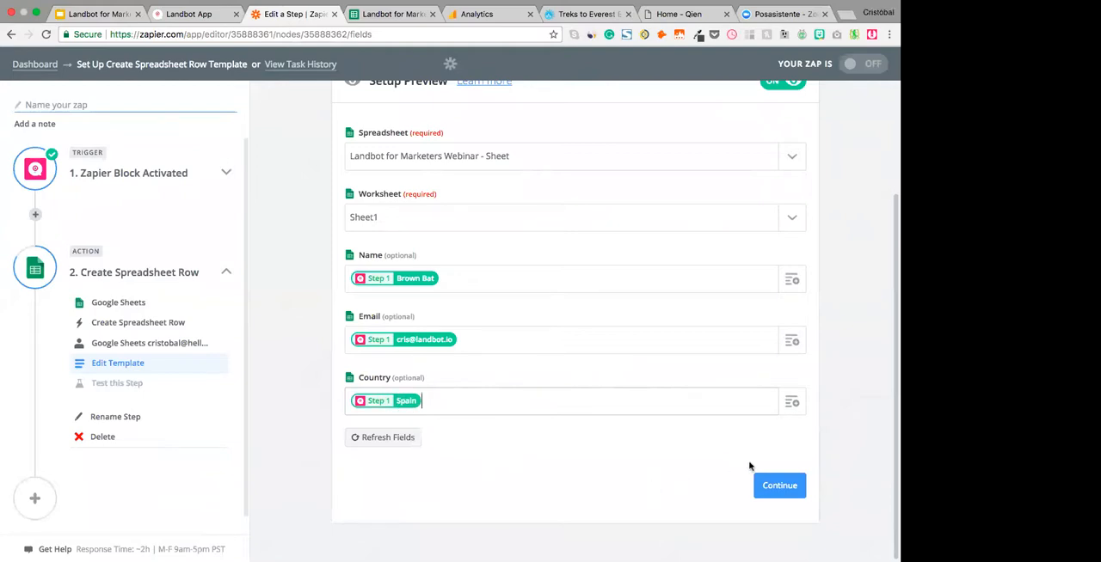
left_click(791, 486)
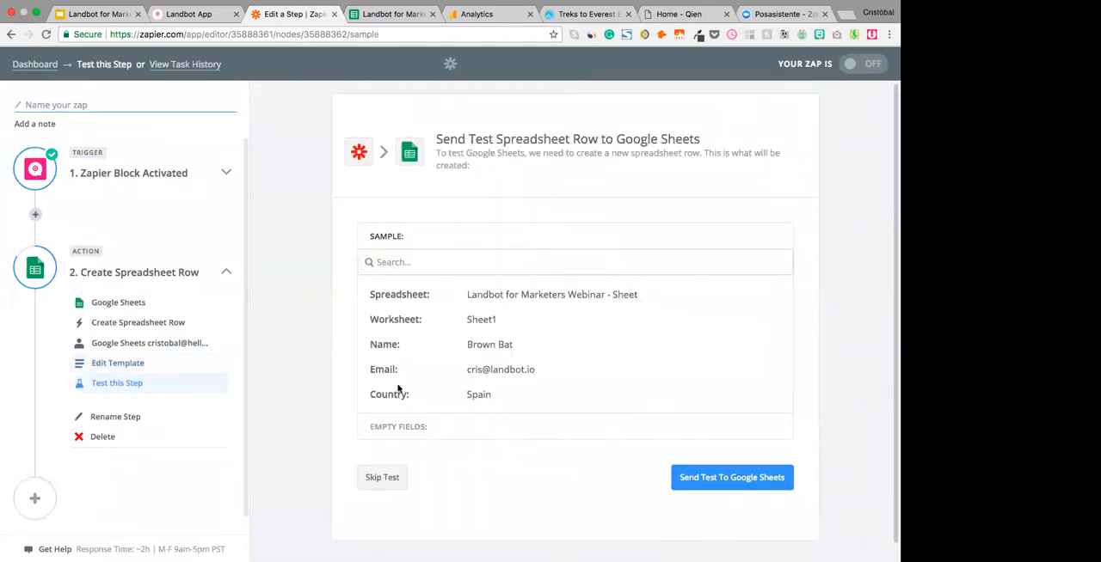
- Send the test row to Google Sheets and check its name and country cells in the spreadsheet
left_click(723, 479)
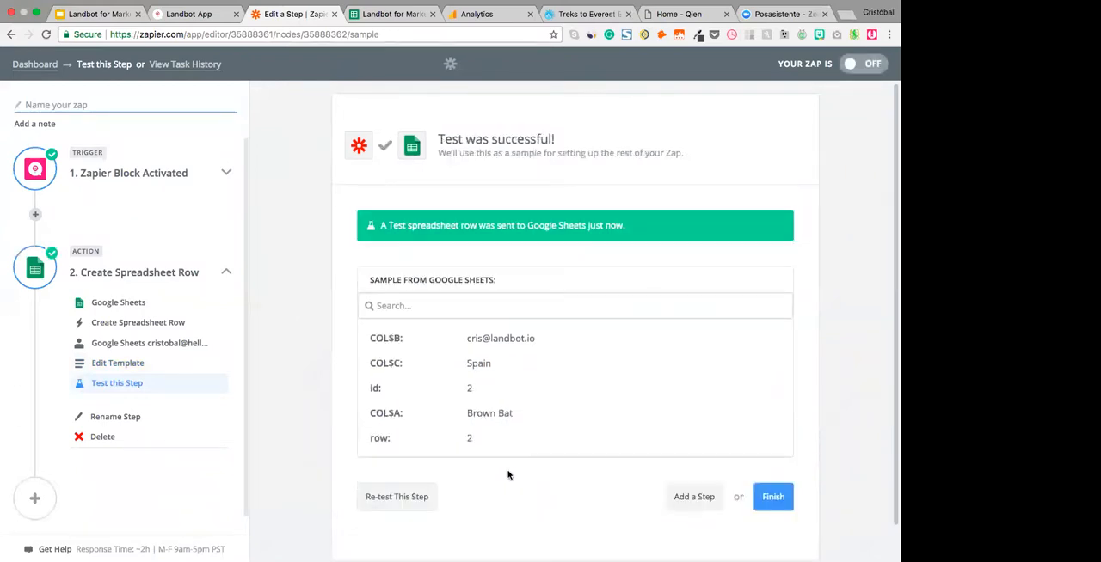
key("ctrl+Tab")
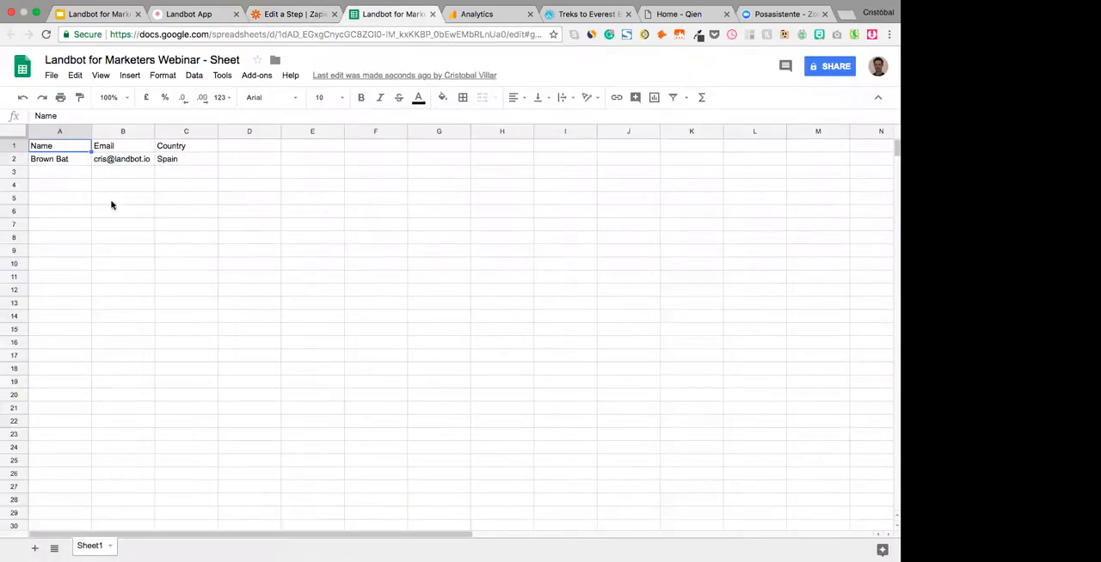
left_click(59, 165)
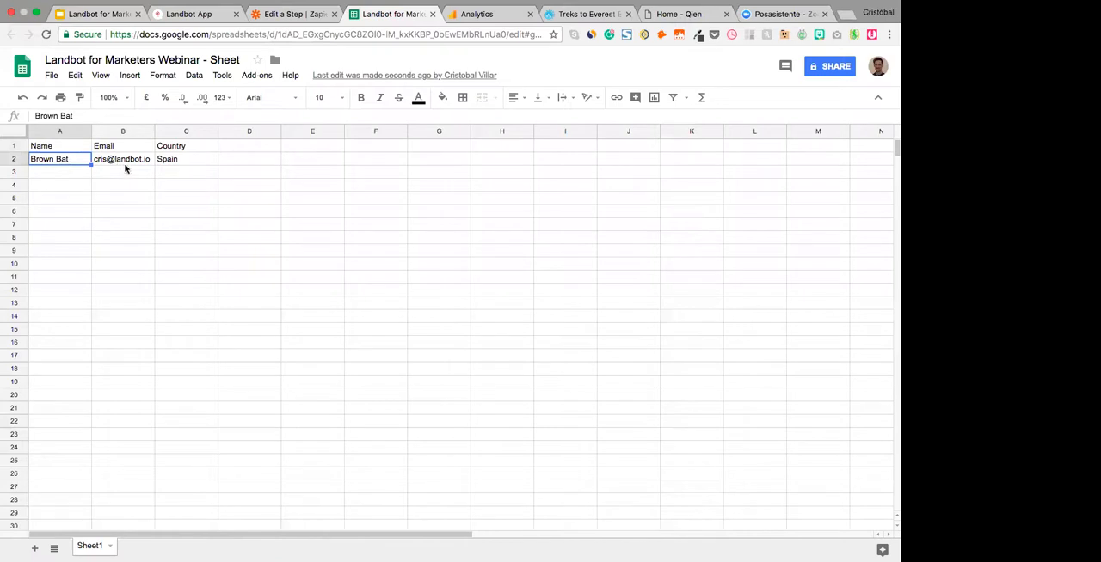
left_click(190, 159)
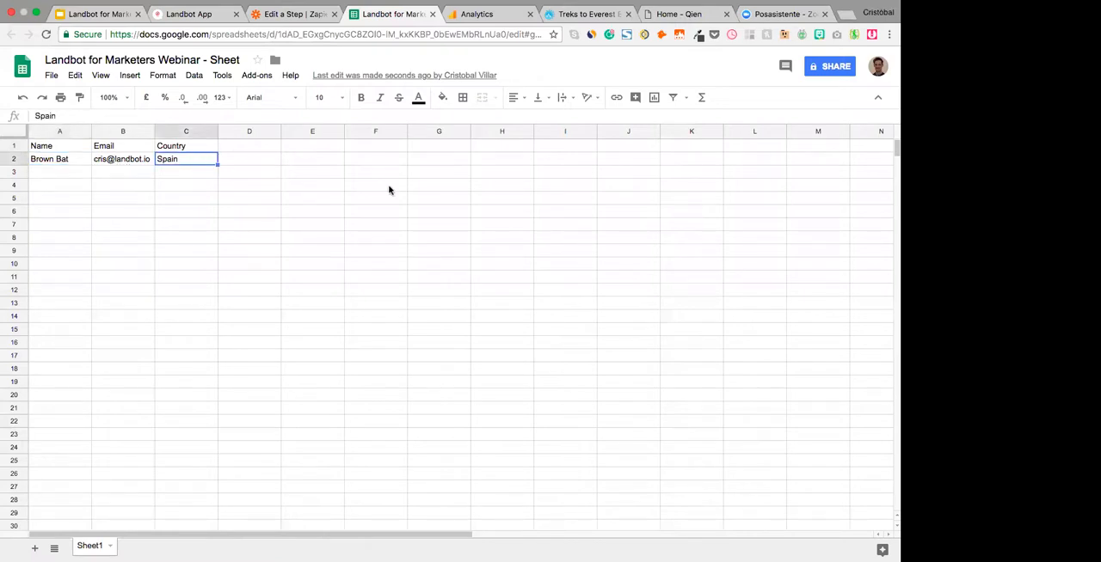
- Finish the zap in Zapier, name it "Webinar Marketers" and turn it on, closing with a return to the zap dashboard
left_click(295, 14)
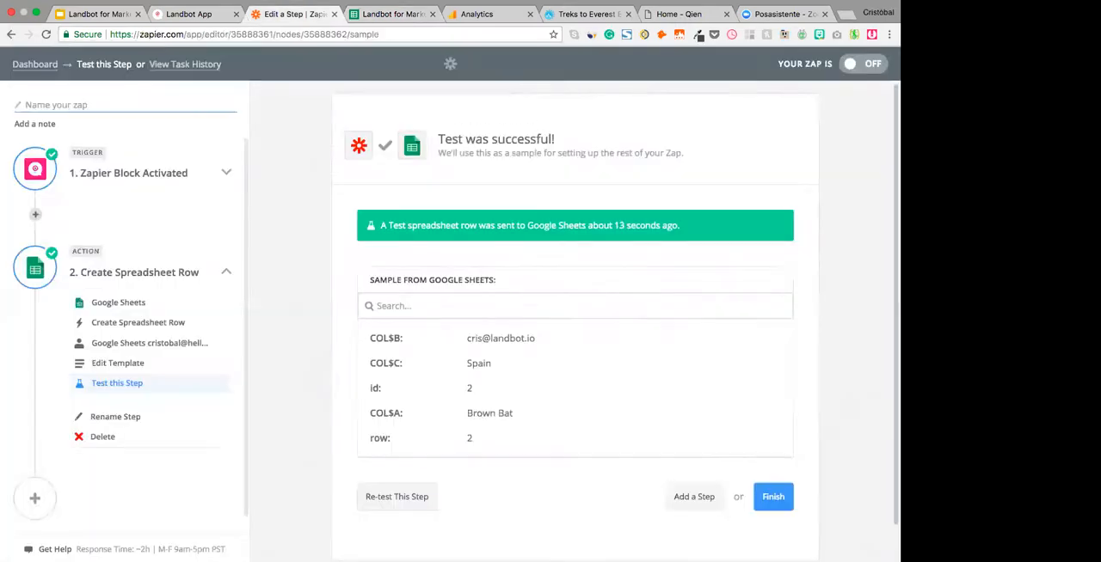
left_click(773, 498)
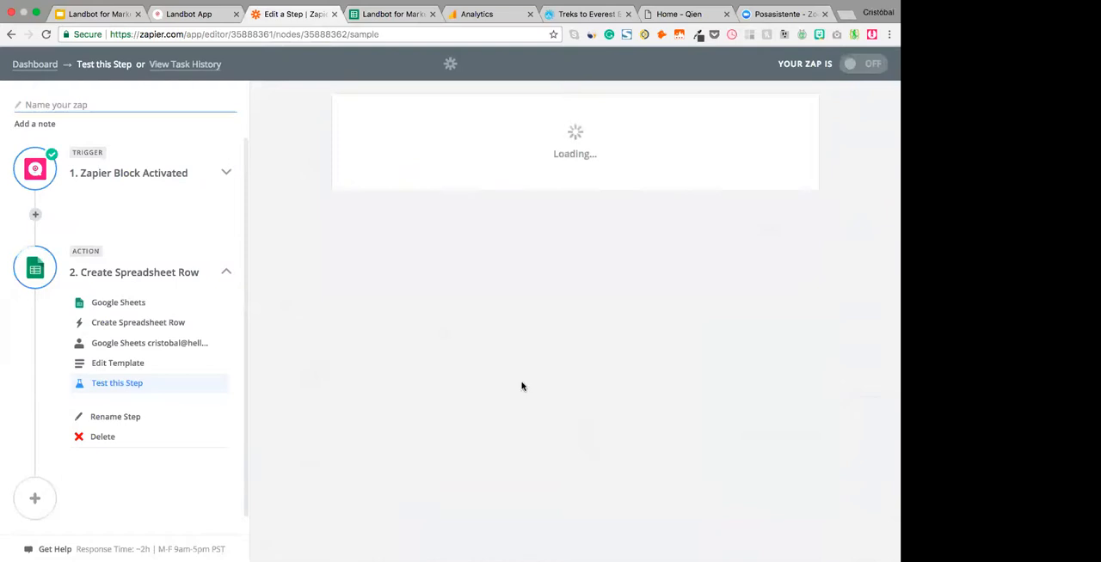
type("Webinar Marketers")
left_click(617, 318)
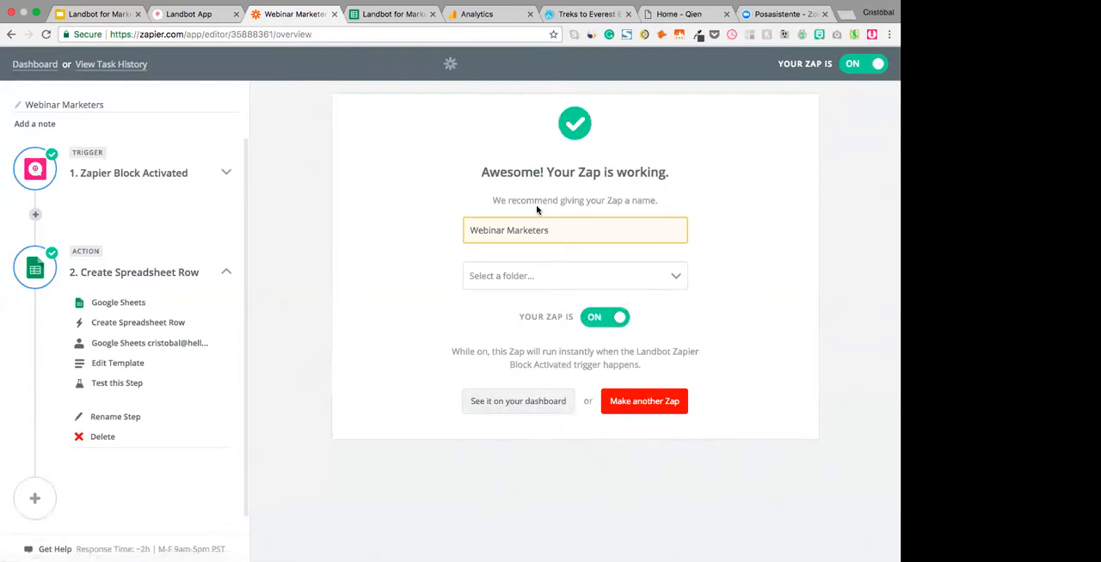
left_click(546, 405)
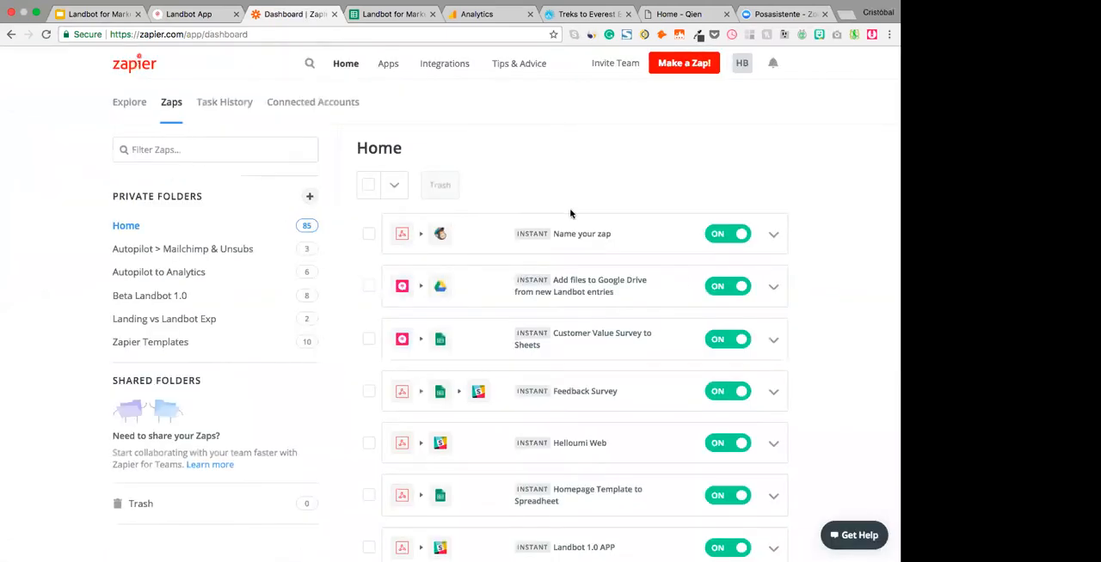
key("ctrl+shift+Tab")
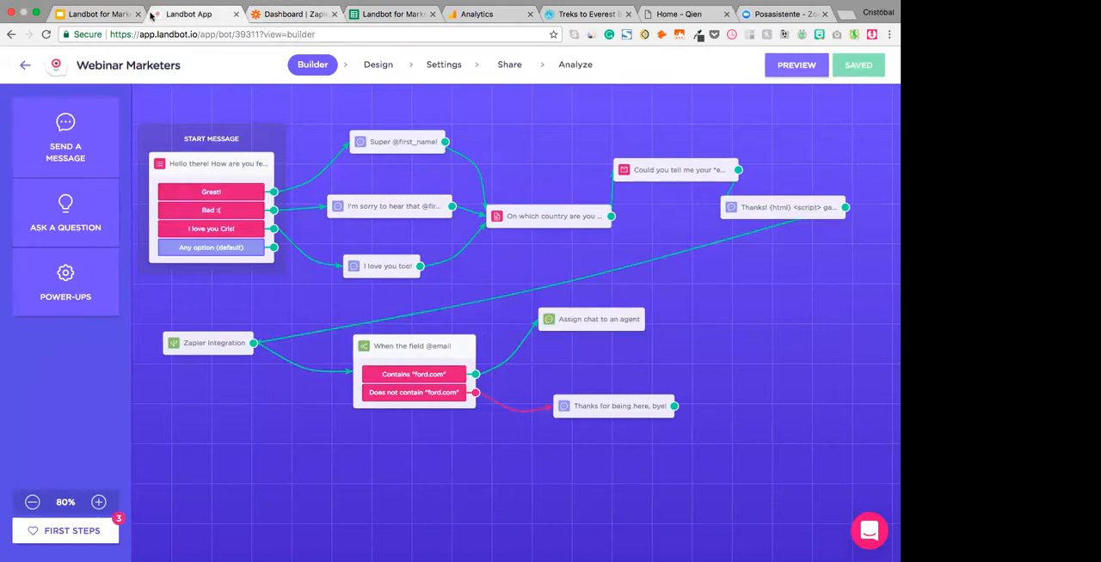
left_click(99, 13)
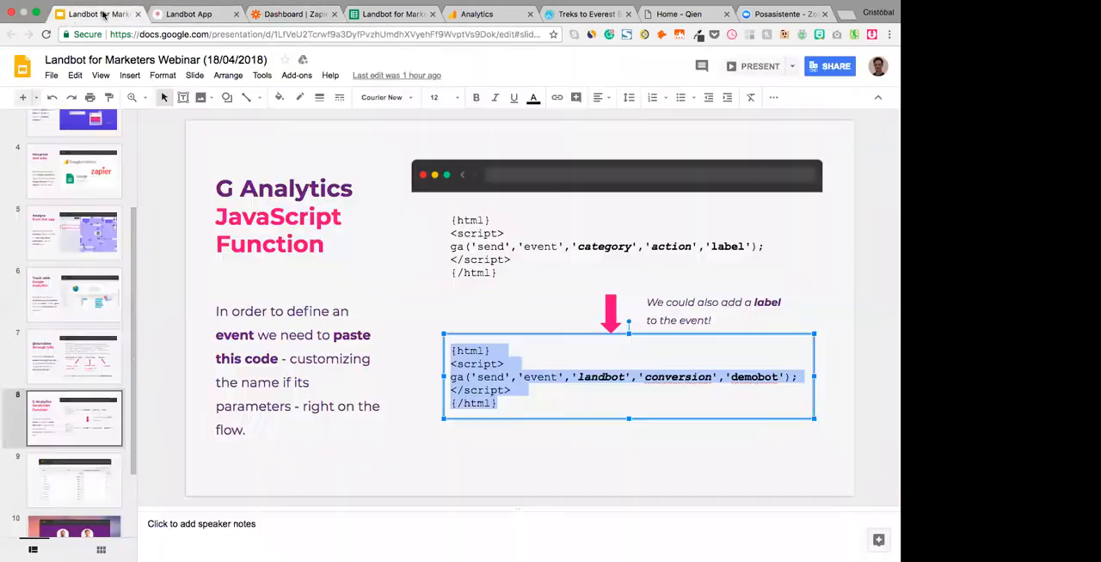
left_click(71, 368)
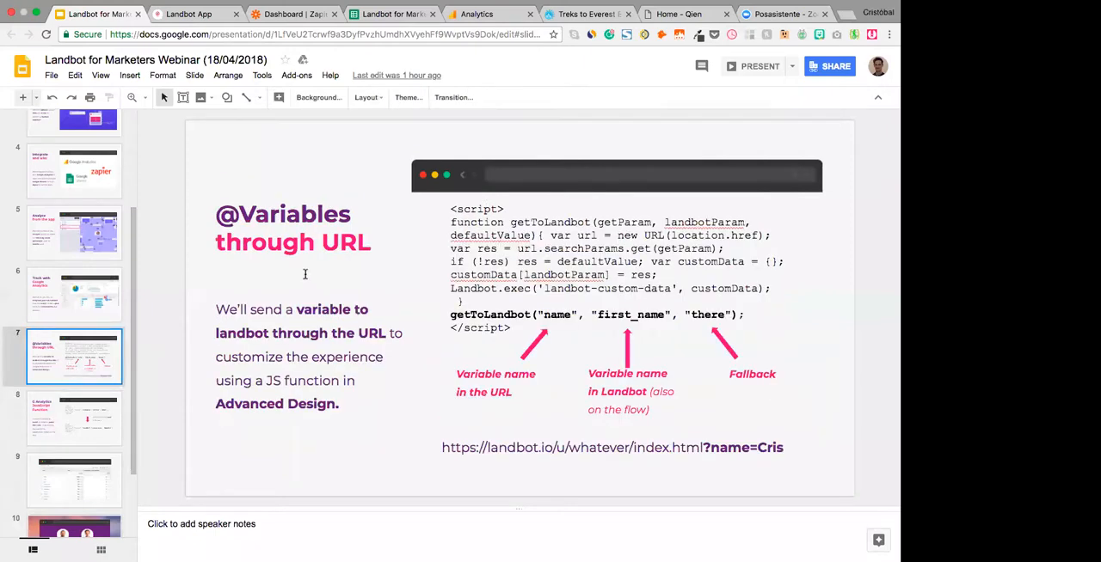
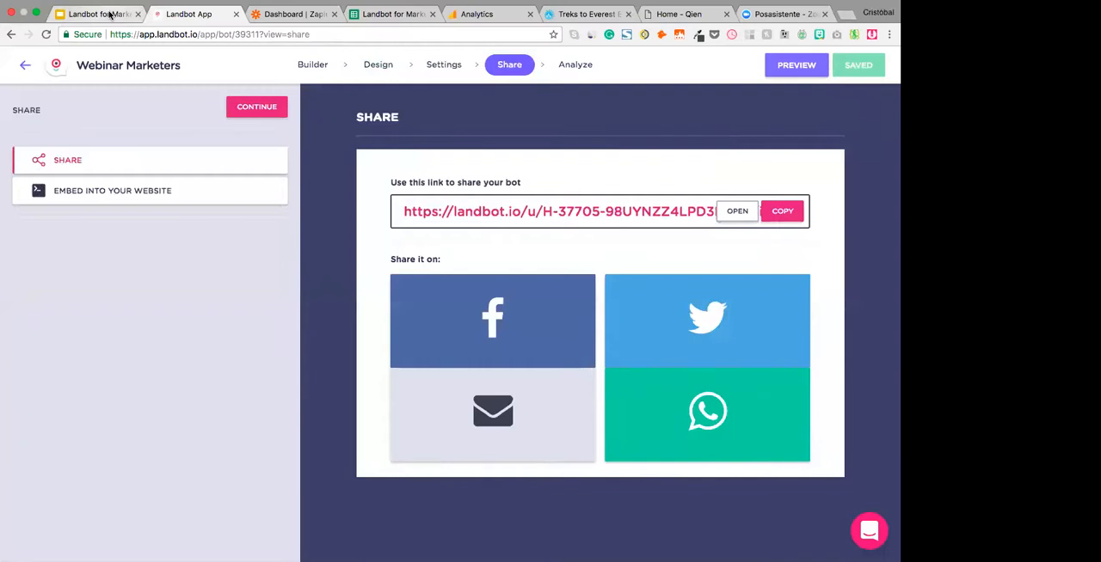
- Open the bot's share link in an incognito window with a ?name= variable appended, set to the presenter's short first name
left_click(109, 15)
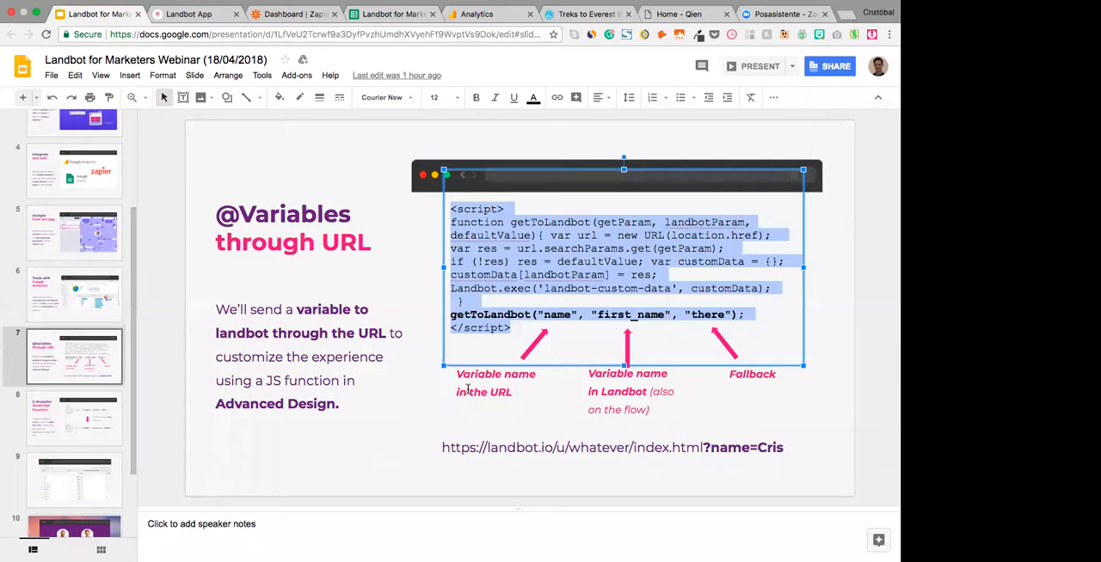
key("super+shift+n")
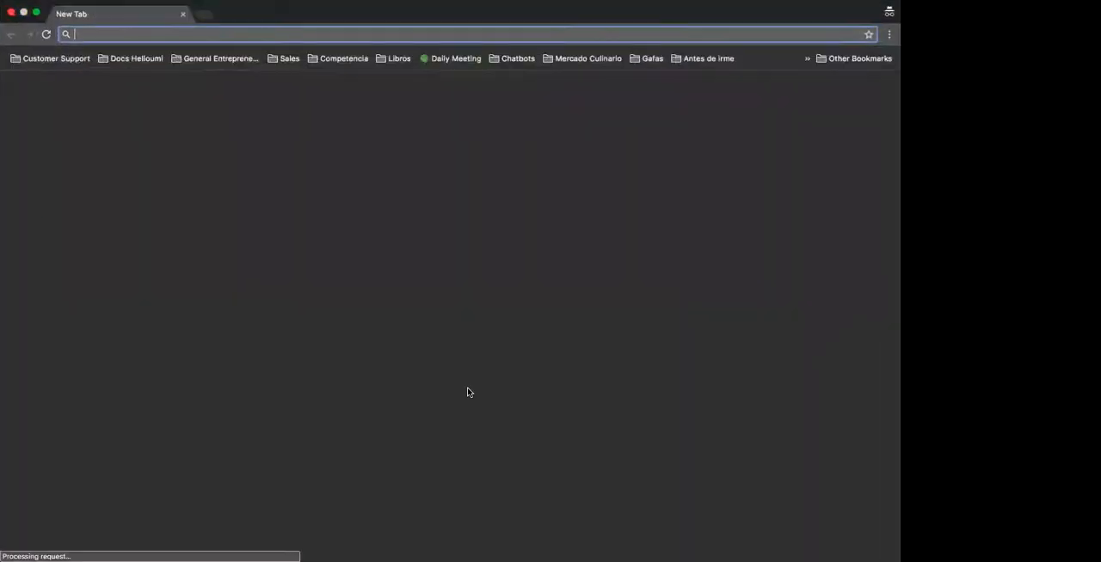
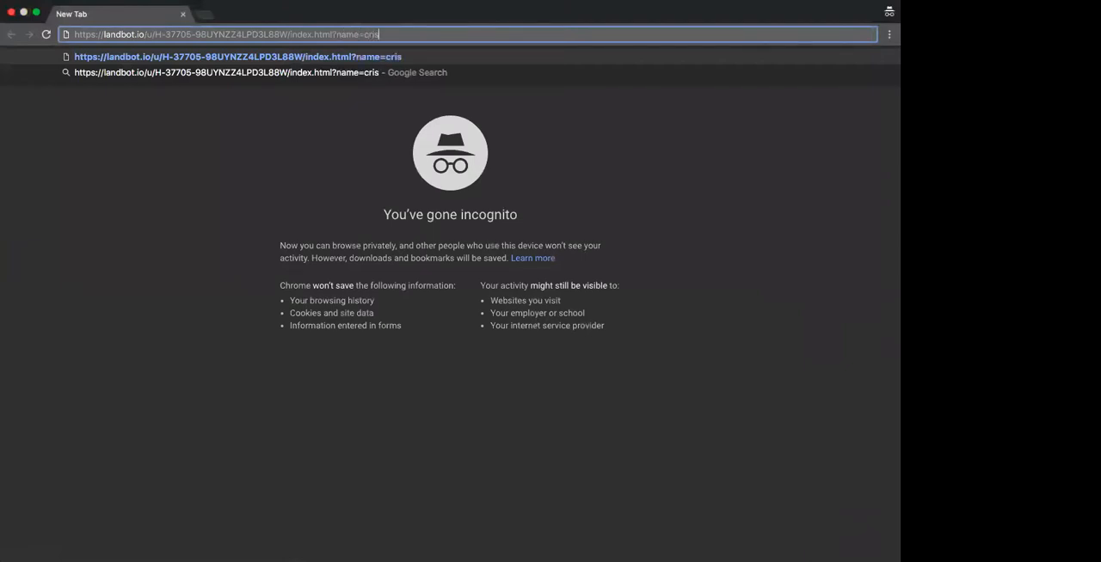
key("Return")
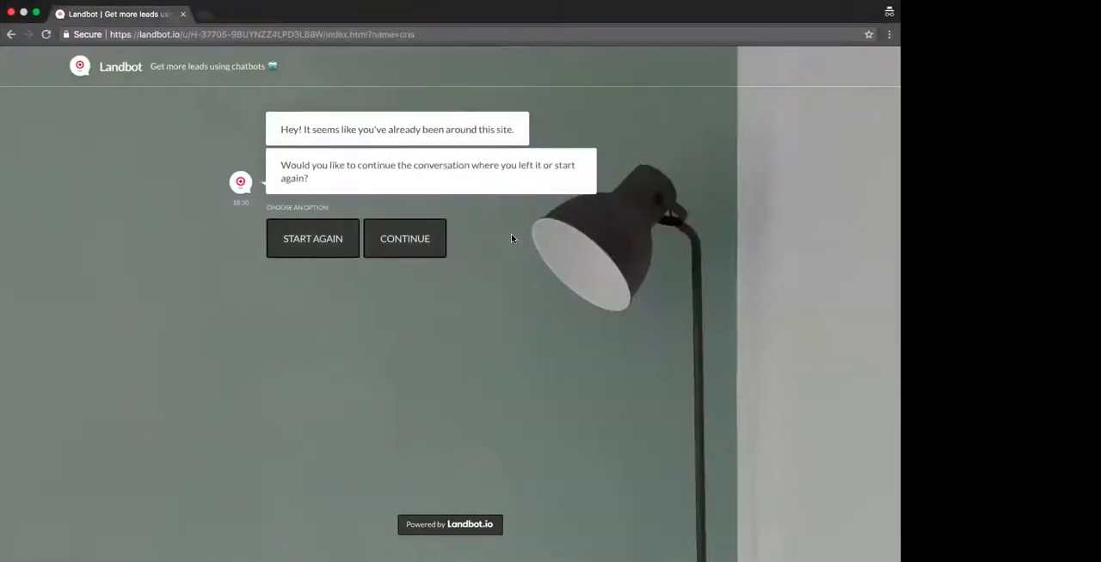
- Reopen the same link in a fresh incognito session, answer "Great!" and highlight the name value in the URL
key("super+l")
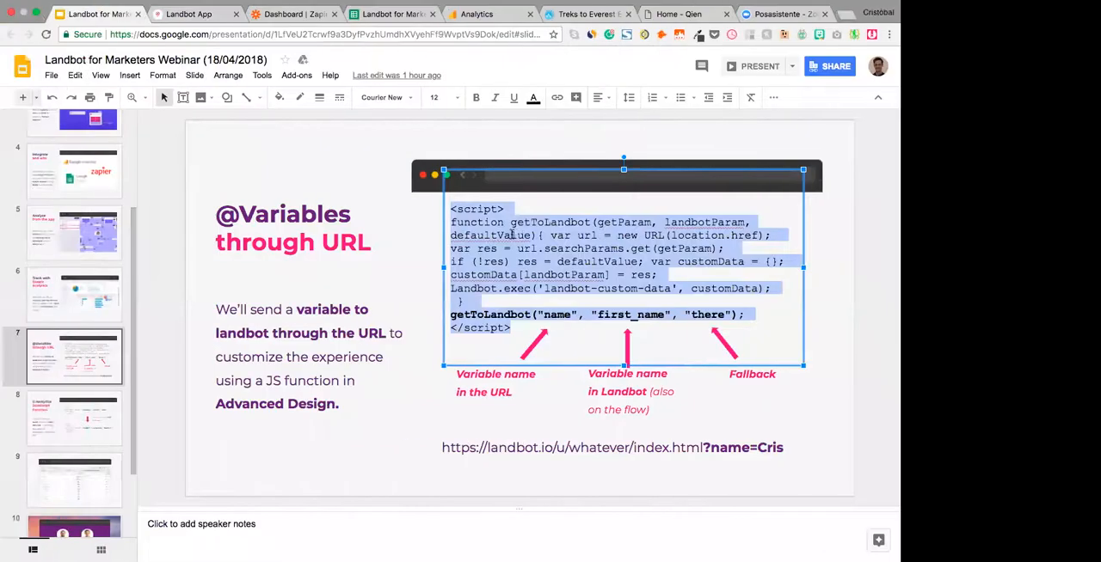
key("super+shift+n")
type("https://landbot.io/u/H-37705-98UYNZZ4LPD3L88W/index.html?name=cris")
key("Return")
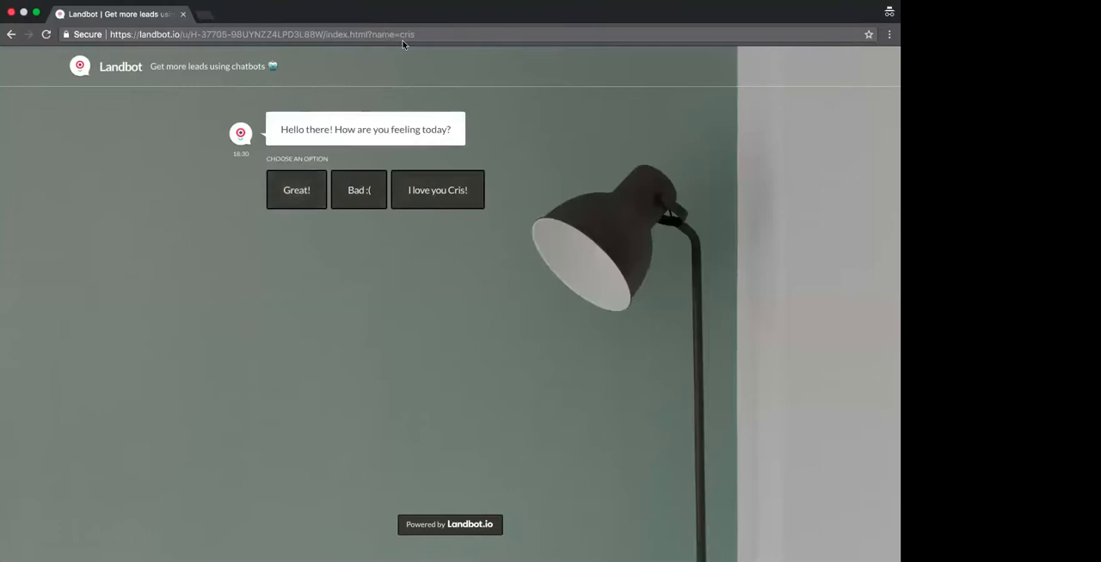
left_click(297, 190)
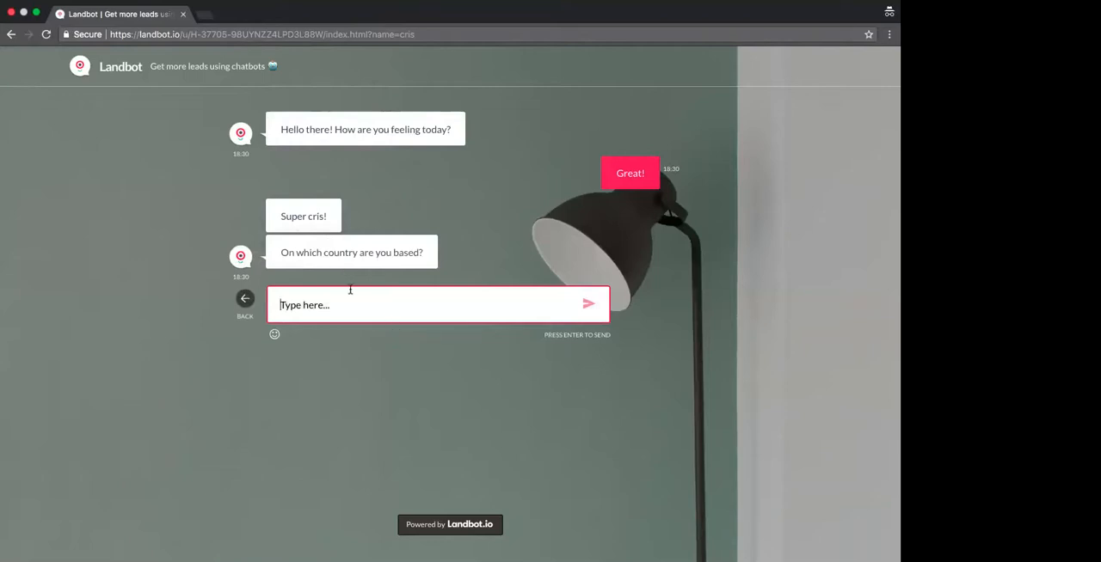
left_click_drag(402, 35, 429, 37)
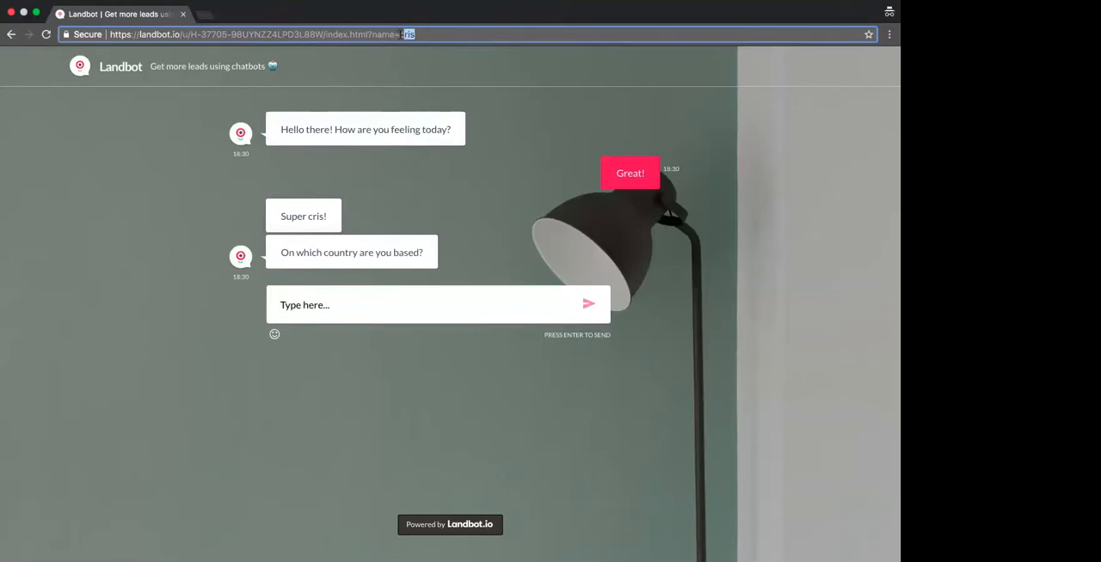
left_click_drag(399, 35, 428, 35)
- Find the Landbot Help article "How to send variables through the URL" with the term "url" and open it in a new tab
key("ctrl+Left")
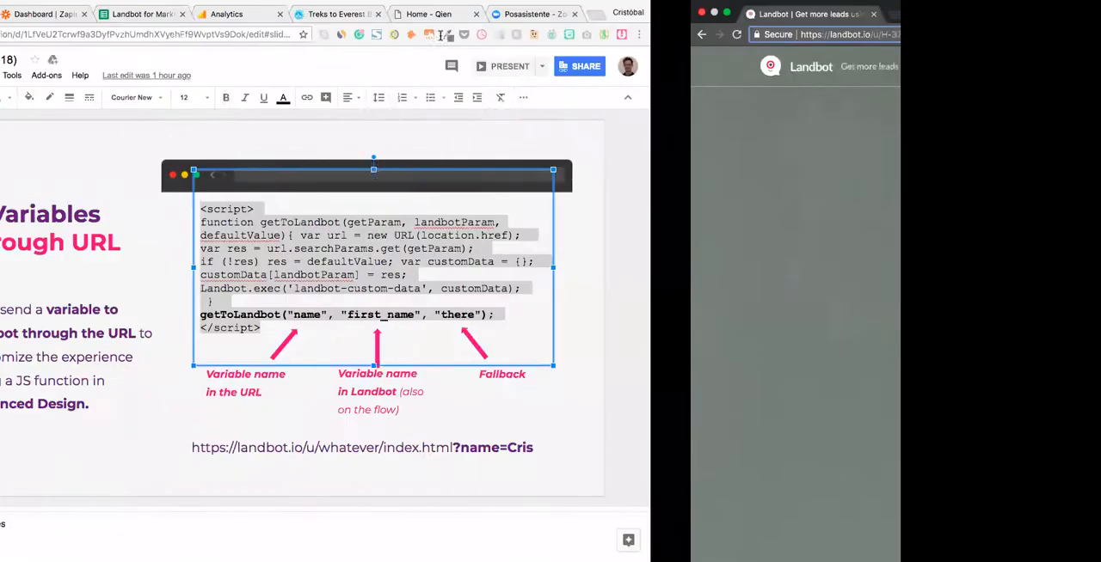
key("super+t")
type("url")
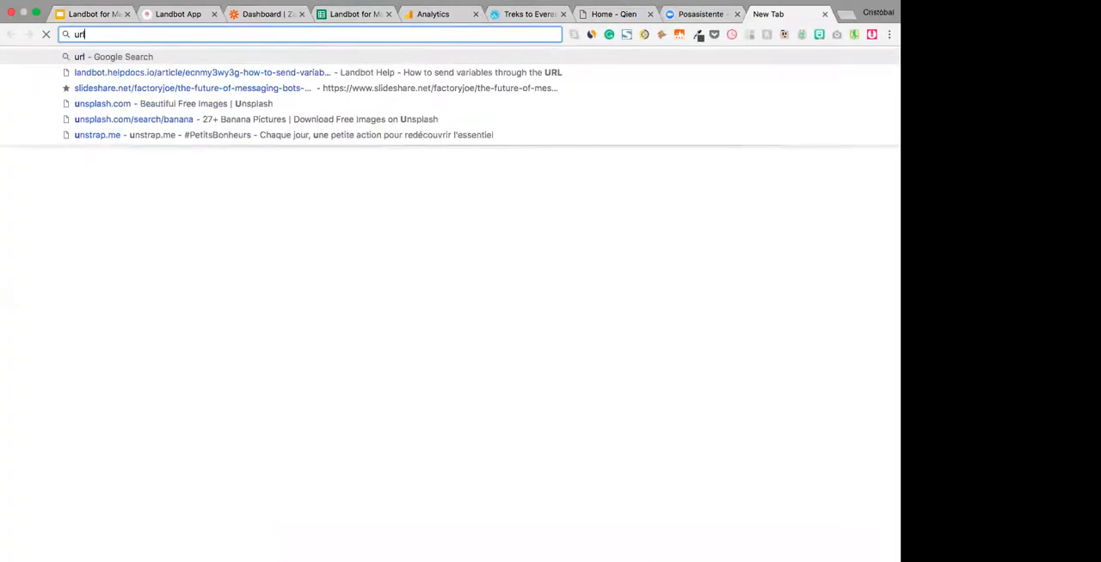
key("Down")
key("Return")
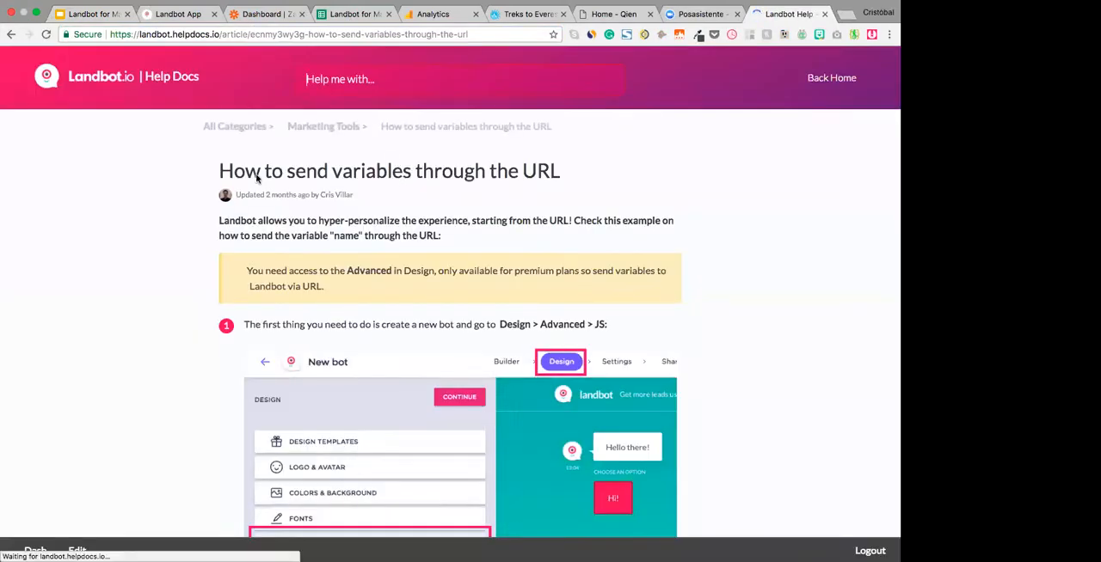
- Read through the article's snippet, the getToLandbot parameters and the multi-variable URL example, and close the article
scroll(465, 185, "down", 15)
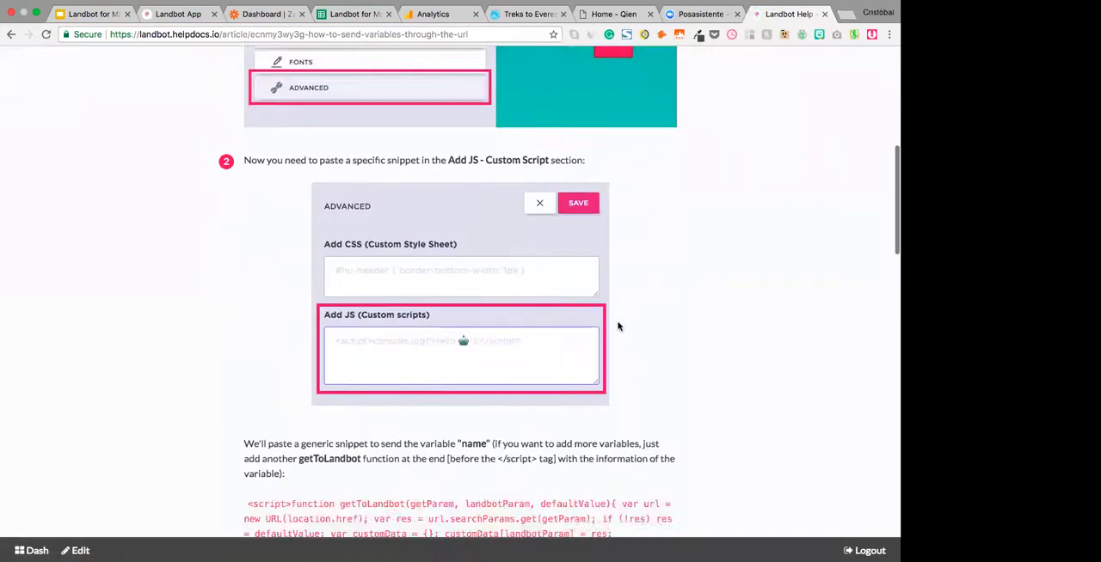
scroll(490, 232, "up", 5)
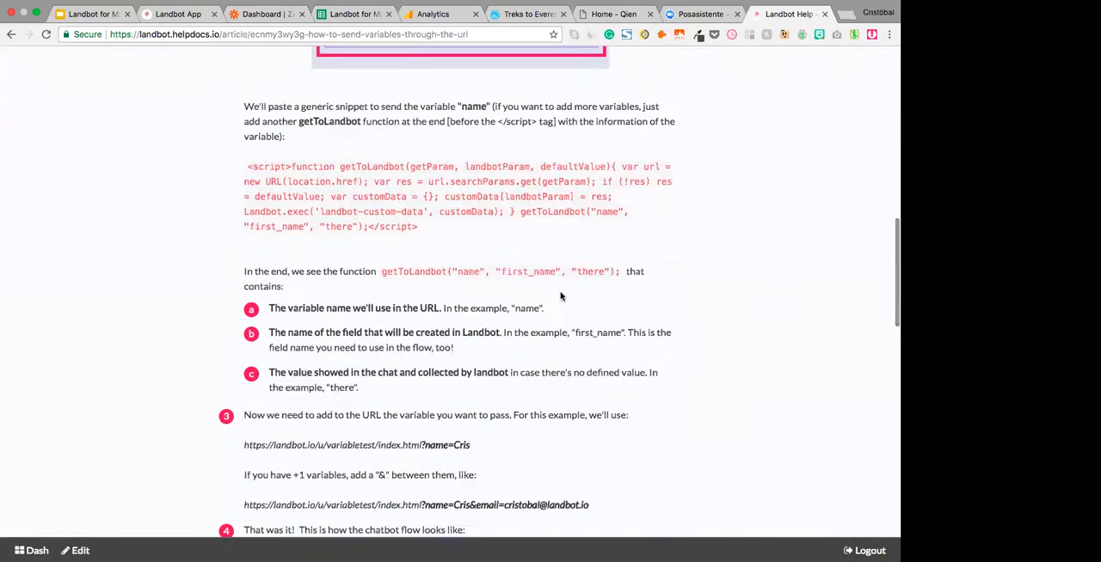
scroll(471, 403, "down", 2)
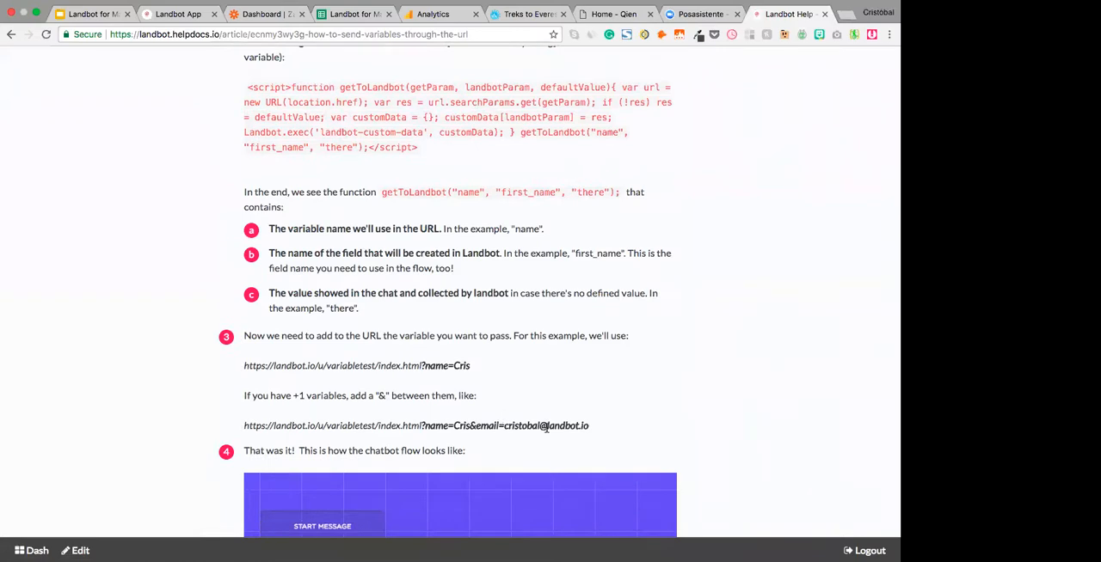
scroll(546, 428, "down", 20)
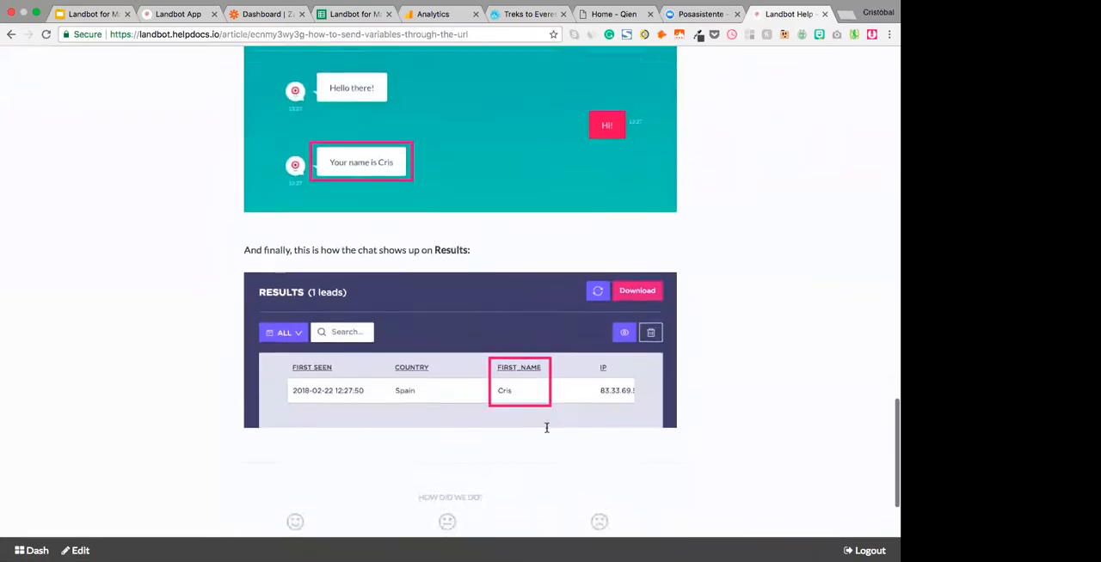
scroll(546, 428, "down", 2)
scroll(545, 430, "up", 13)
scroll(546, 446, "up", 20)
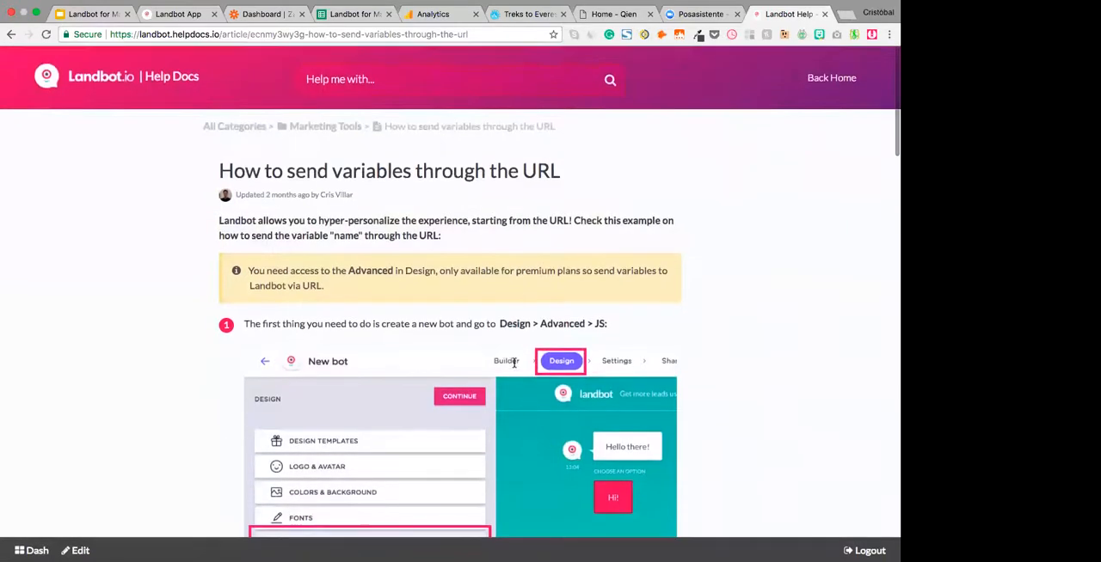
key("super+w")
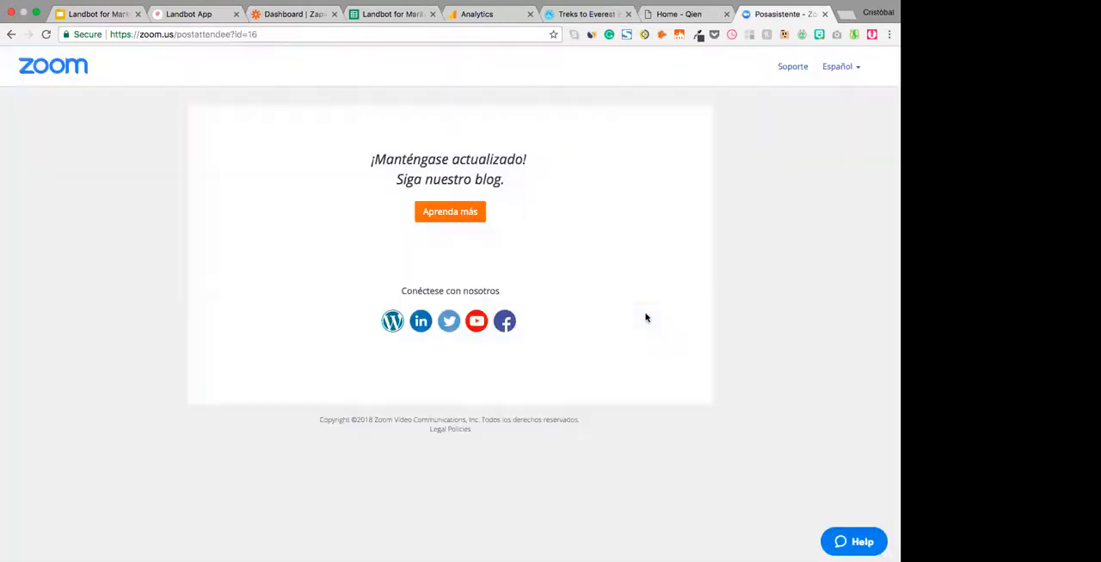
- Revisit the Landbot share page and check the lead rows in the Google Sheets spreadsheet
left_click(182, 14)
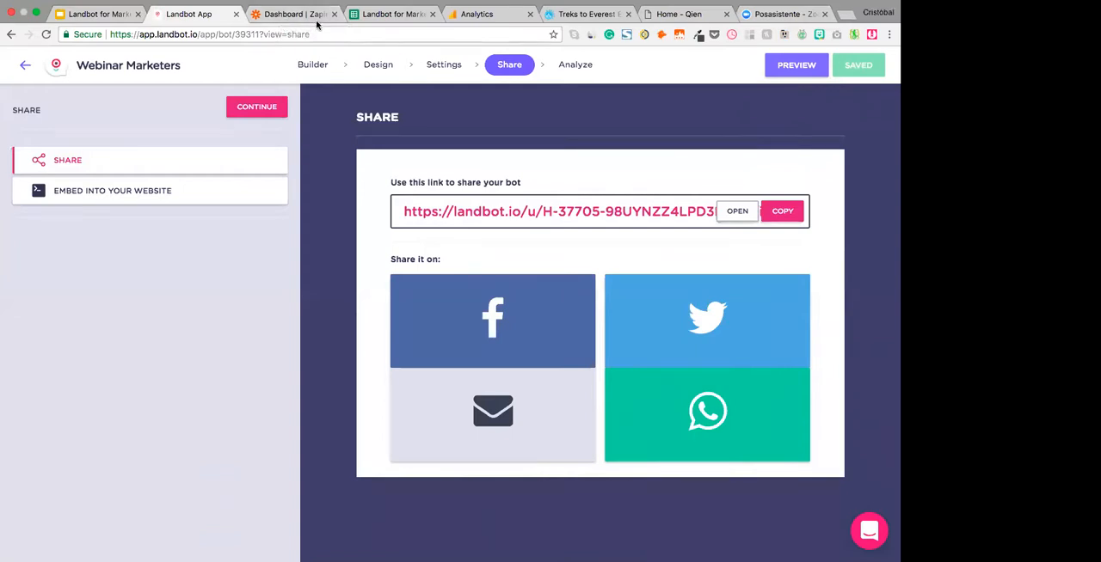
left_click(387, 16)
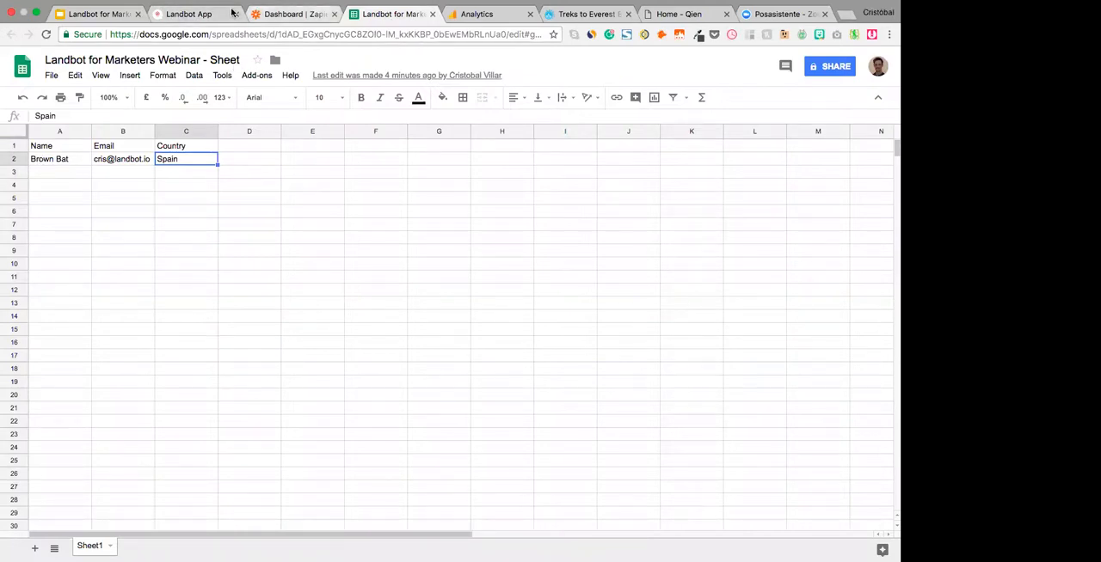
- In the Webinar Marketers flow, spread apart the "Super", "I love you too!", country and email blocks, and return to the bot's share page
left_click(192, 15)
left_click(313, 67)
mouse_move(549, 220)
left_mouse_down()
mouse_move(522, 241)
mouse_move(586, 207)
mouse_move(584, 180)
mouse_move(585, 234)
mouse_move(562, 212)
left_mouse_up()
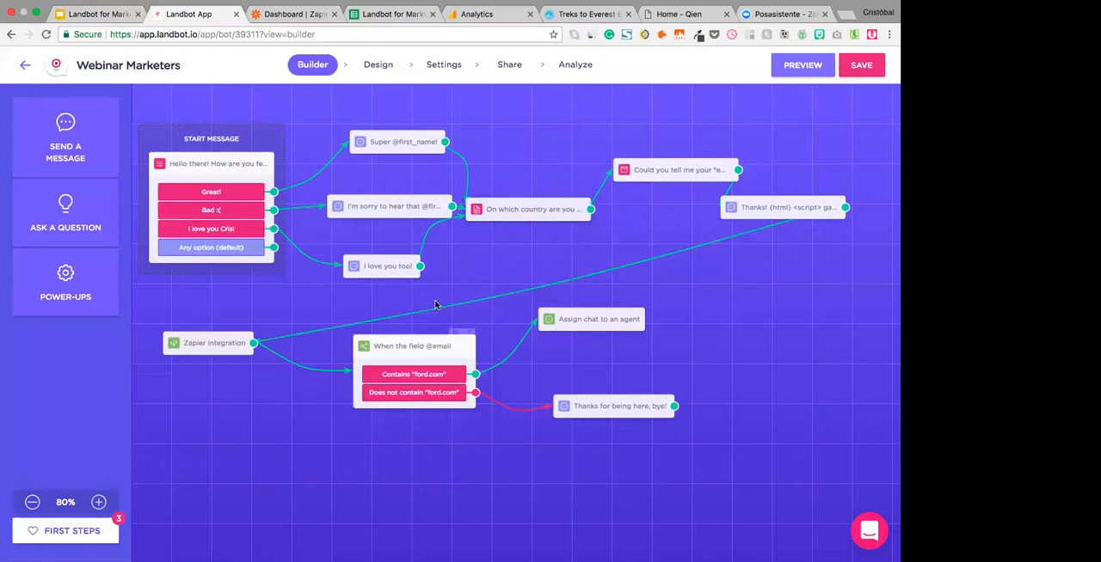
mouse_move(394, 135)
left_click_drag(397, 140, 398, 117)
left_click_drag(391, 268, 391, 291)
left_click_drag(521, 209, 552, 209)
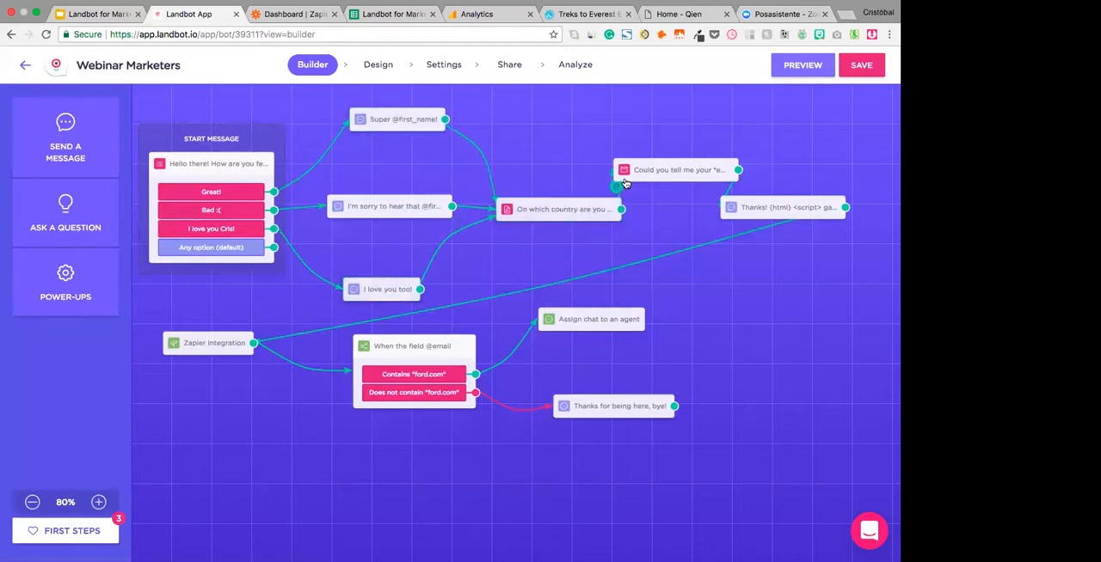
left_click_drag(625, 183, 638, 166)
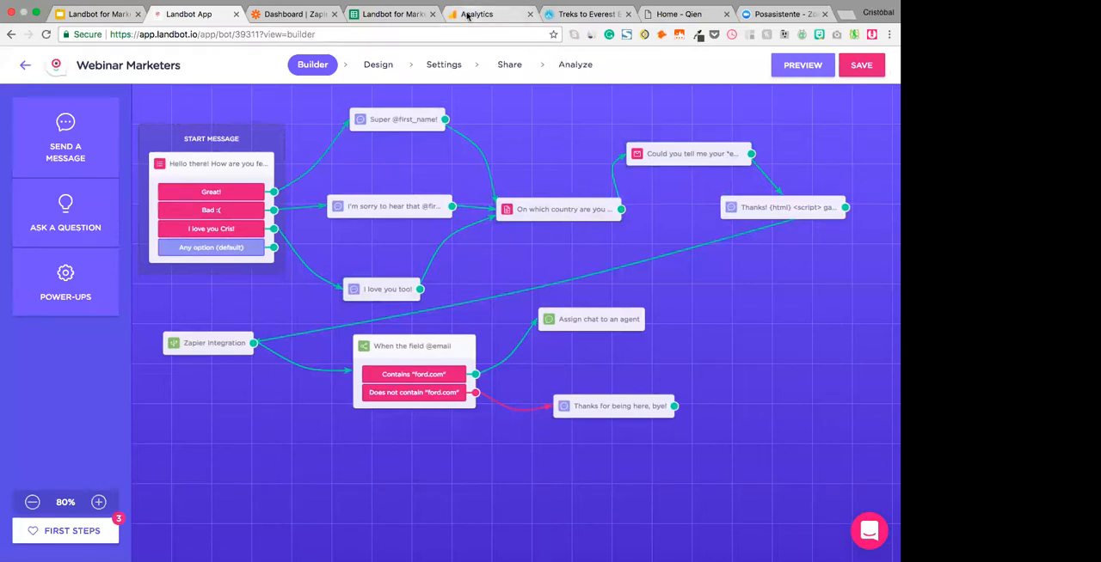
left_click(518, 66)
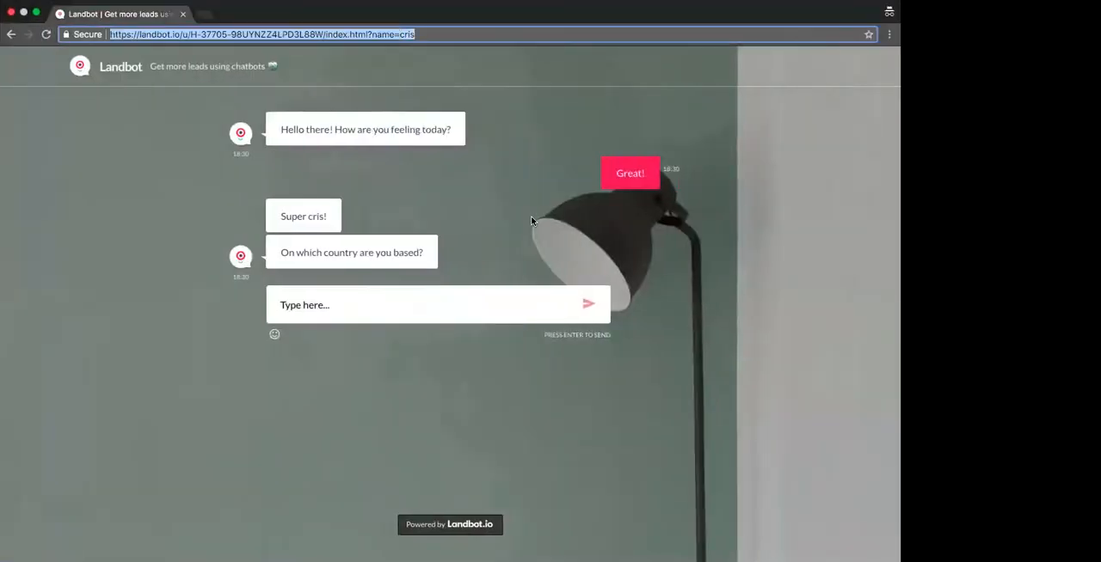
key("ctrl+Left")
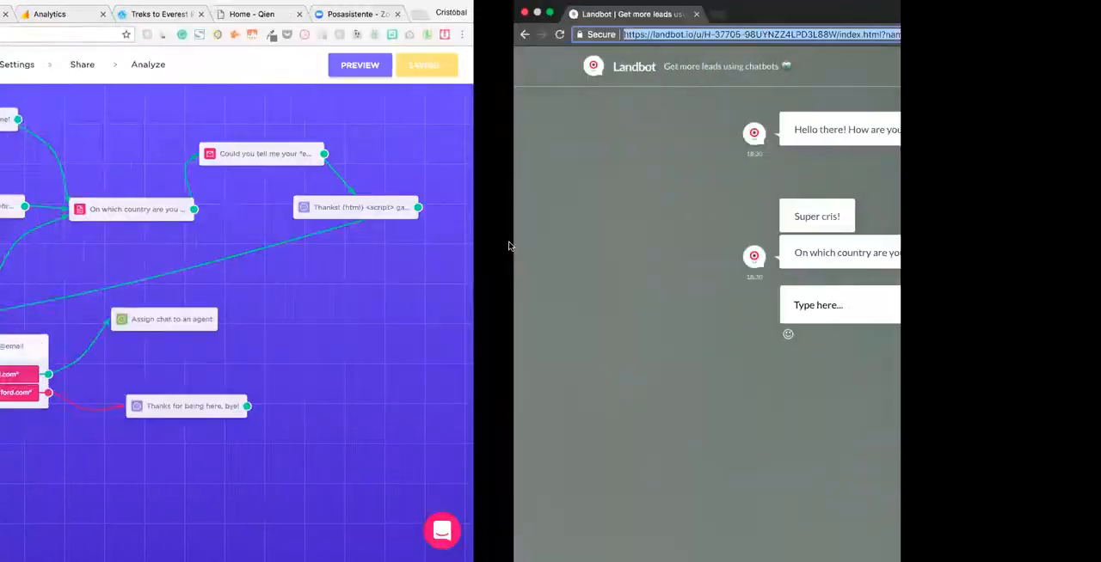
key("super+Tab")
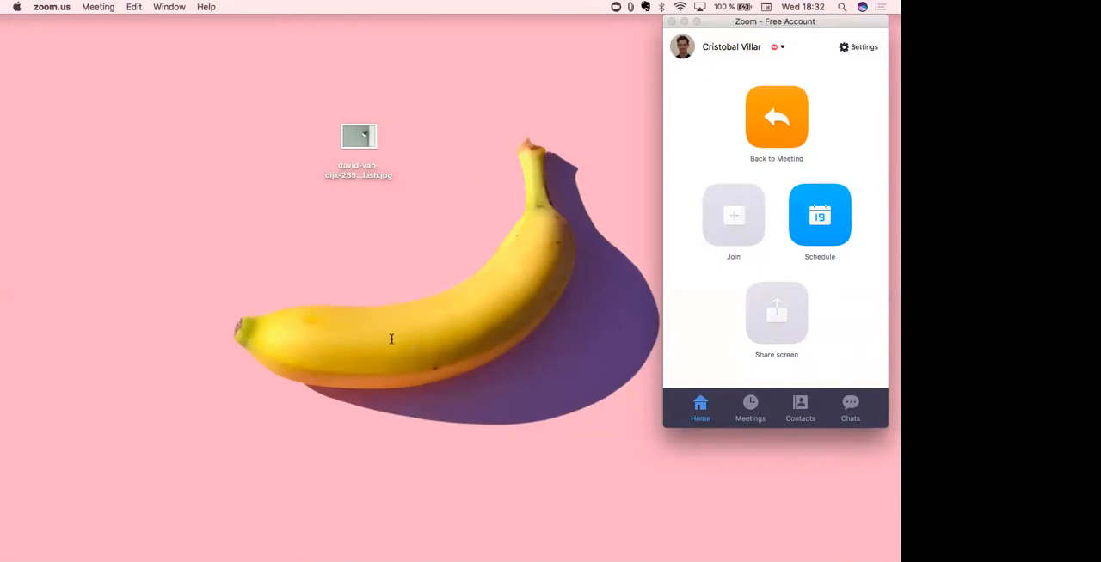
key("ctrl+Right")
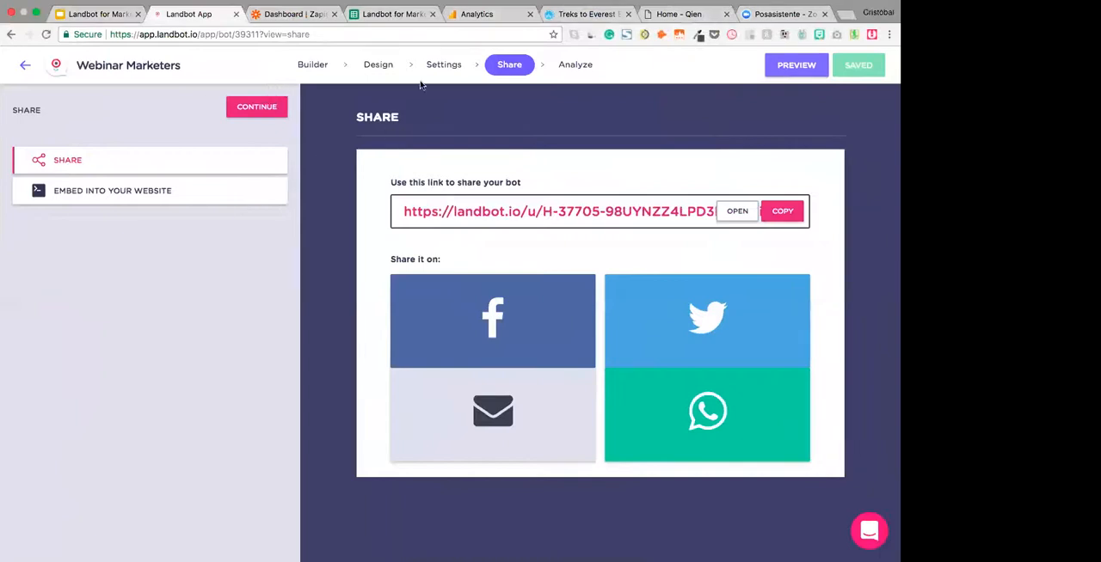
- Examine the real-time Overview, Events and Conversions reports in Google Analytics, and return to the Landbot share page
left_click(474, 15)
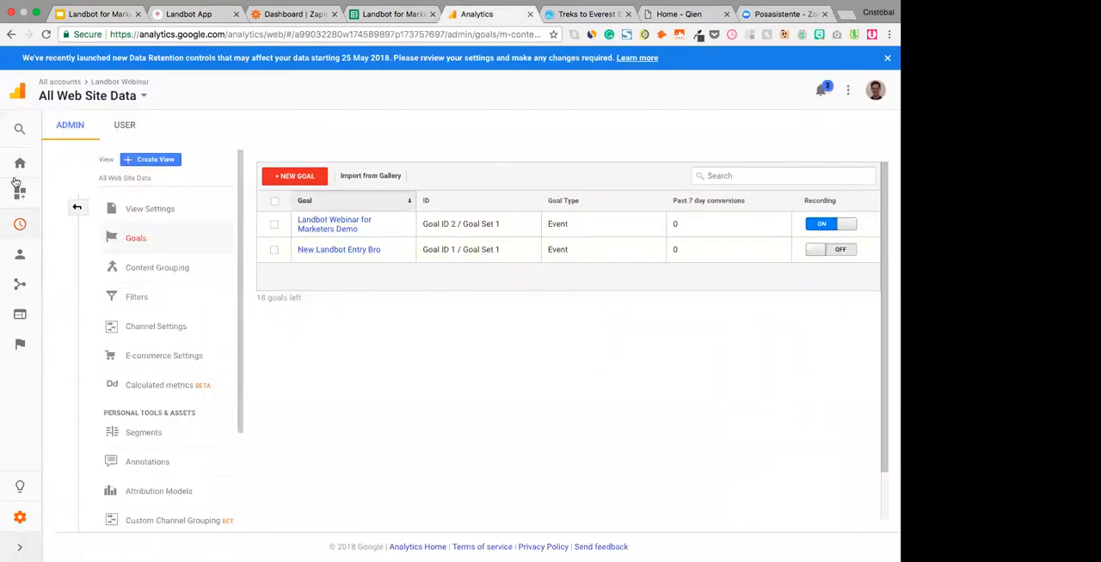
left_click(20, 224)
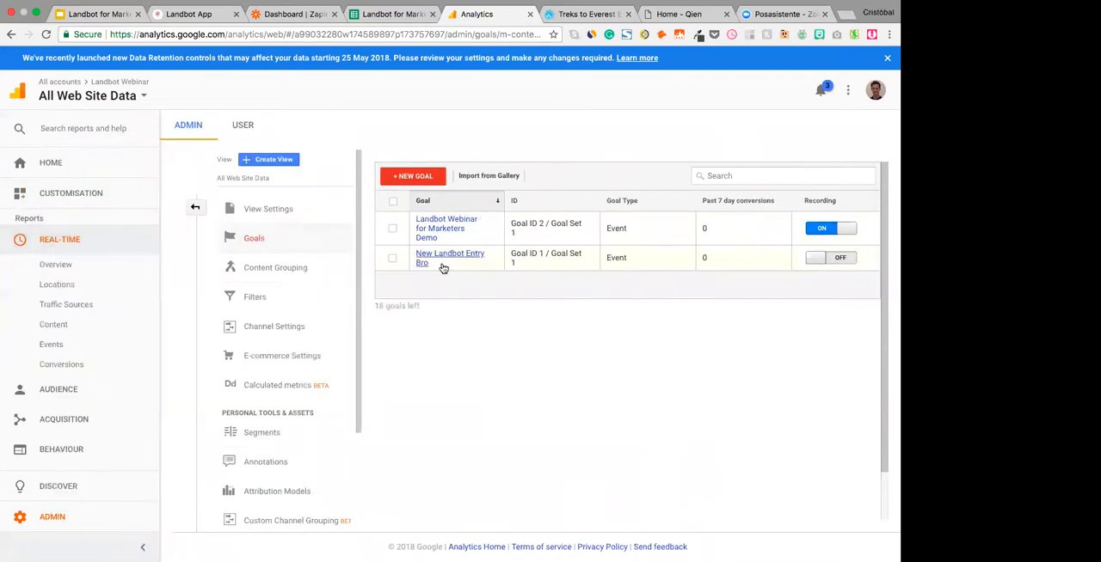
left_click(56, 266)
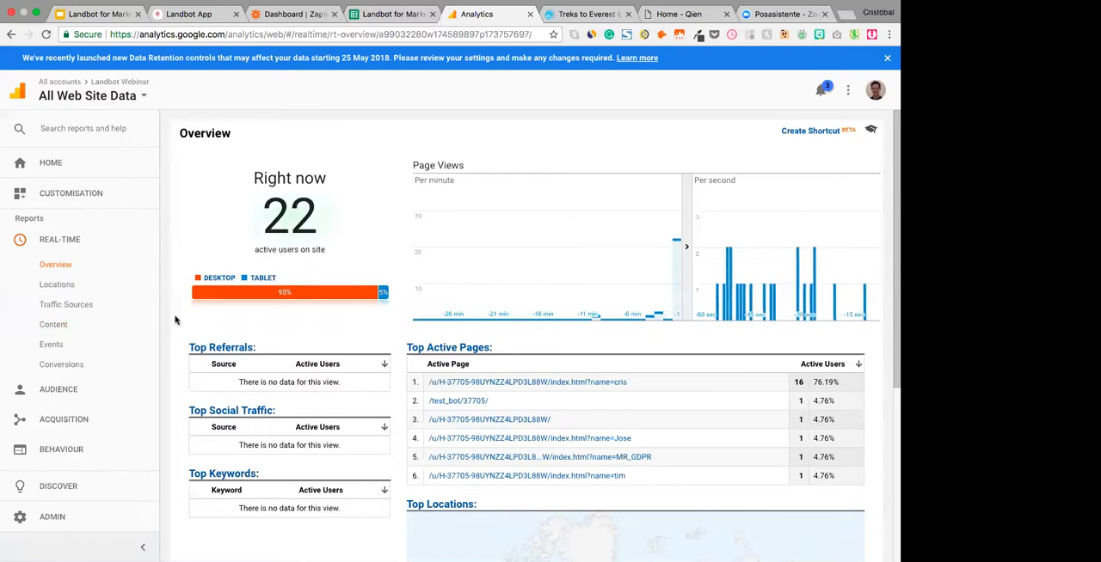
left_click(51, 344)
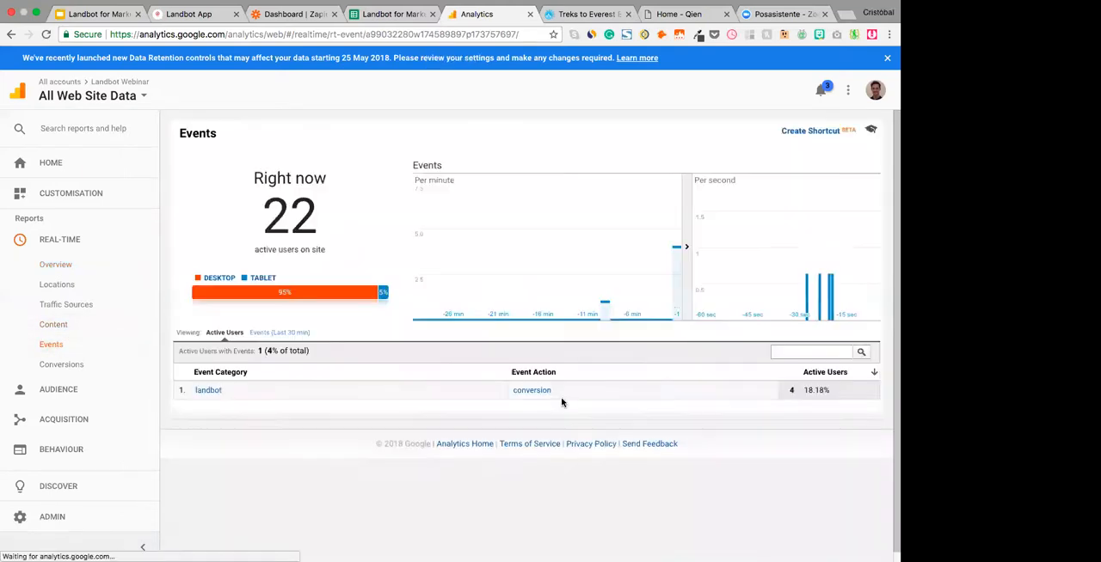
scroll(562, 403, "down", 1)
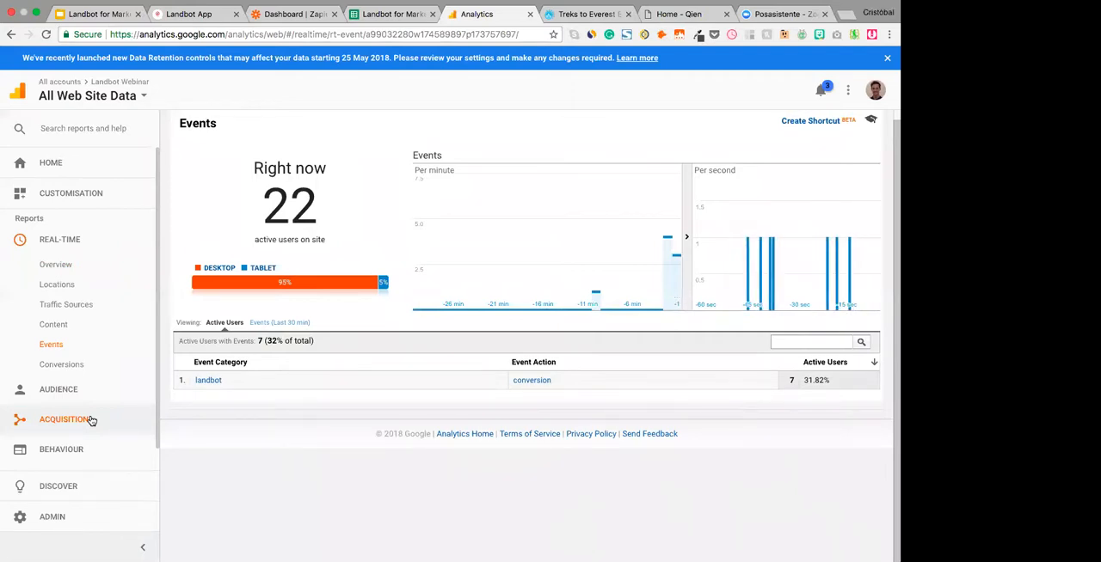
left_click(69, 364)
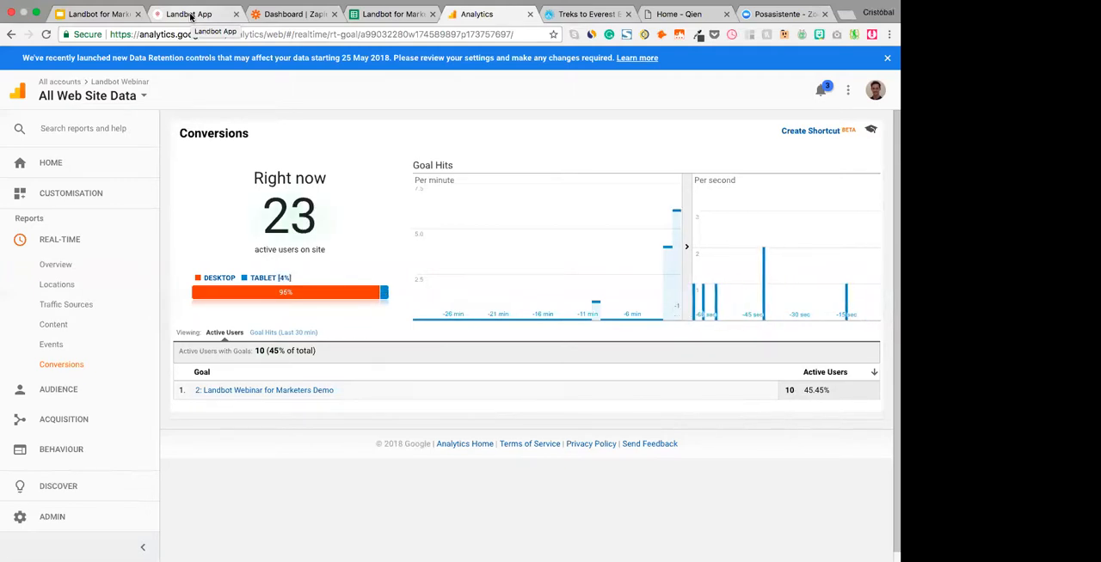
left_click(191, 15)
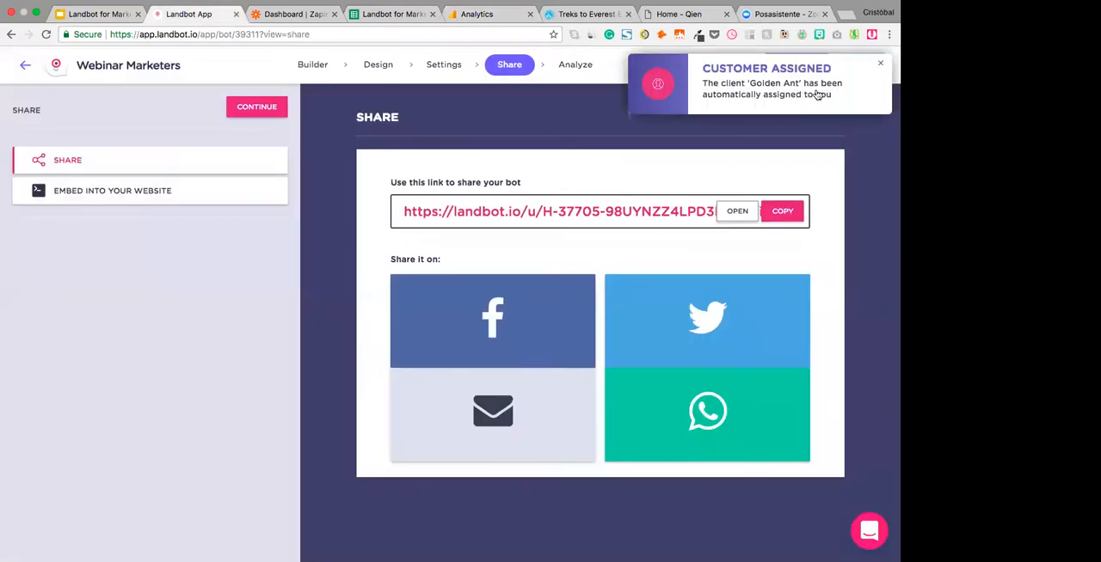
- Leave the bot's share page, open the chats inbox and filter it to the last New bot channel
left_click(869, 69)
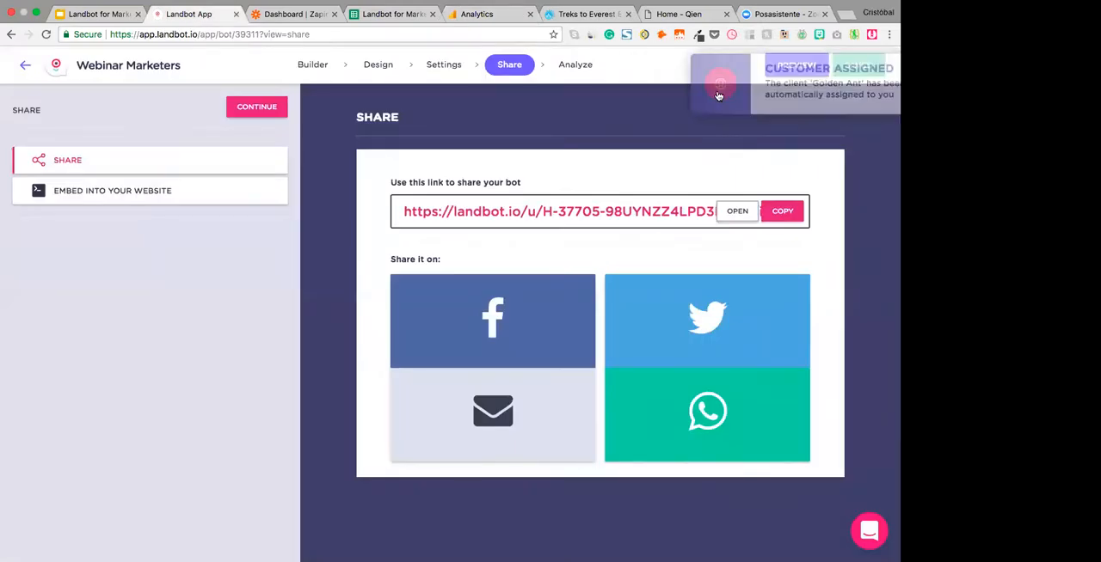
left_click(23, 66)
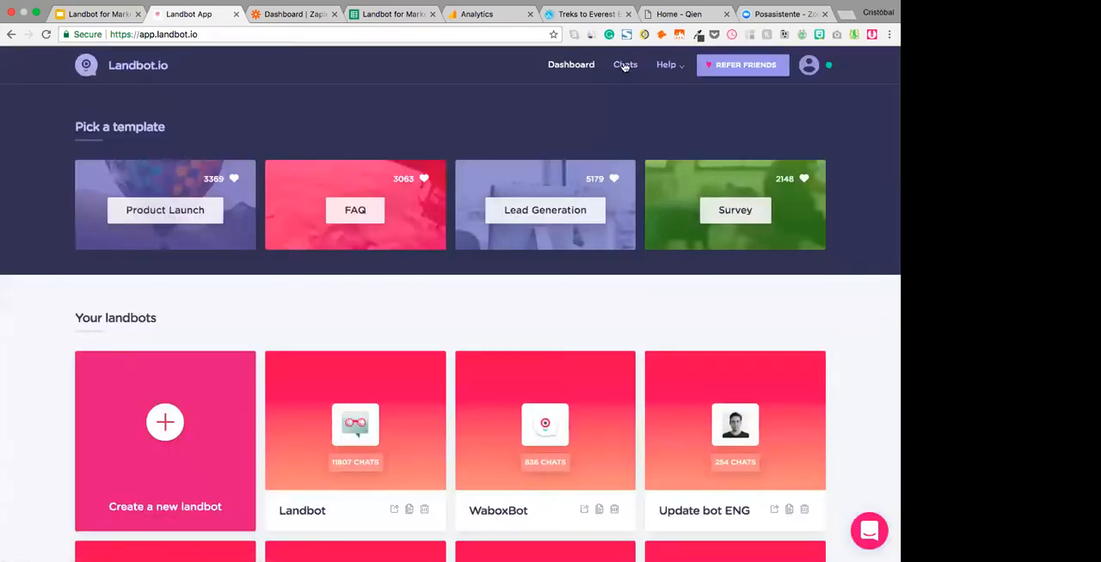
left_click(623, 70)
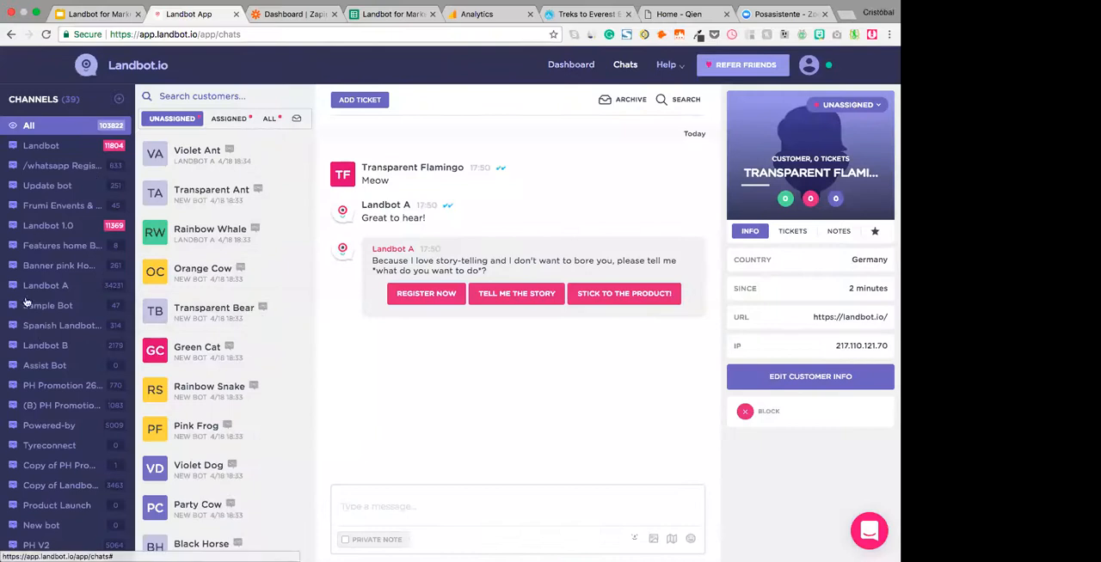
scroll(26, 349, "down", 5)
scroll(26, 349, "down", 5)
scroll(67, 308, "up", 2)
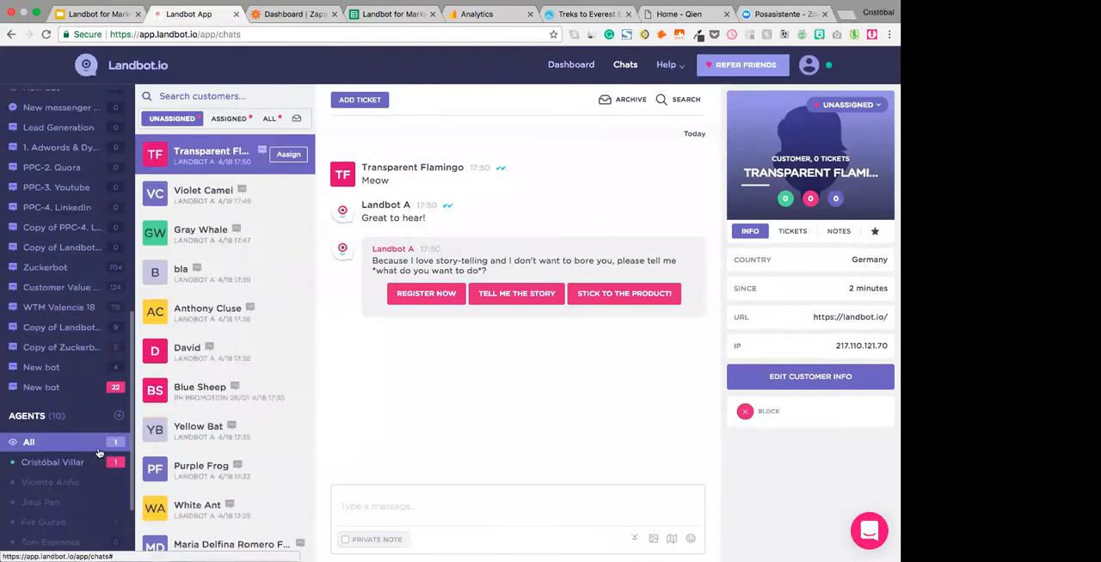
scroll(111, 392, "up", 6)
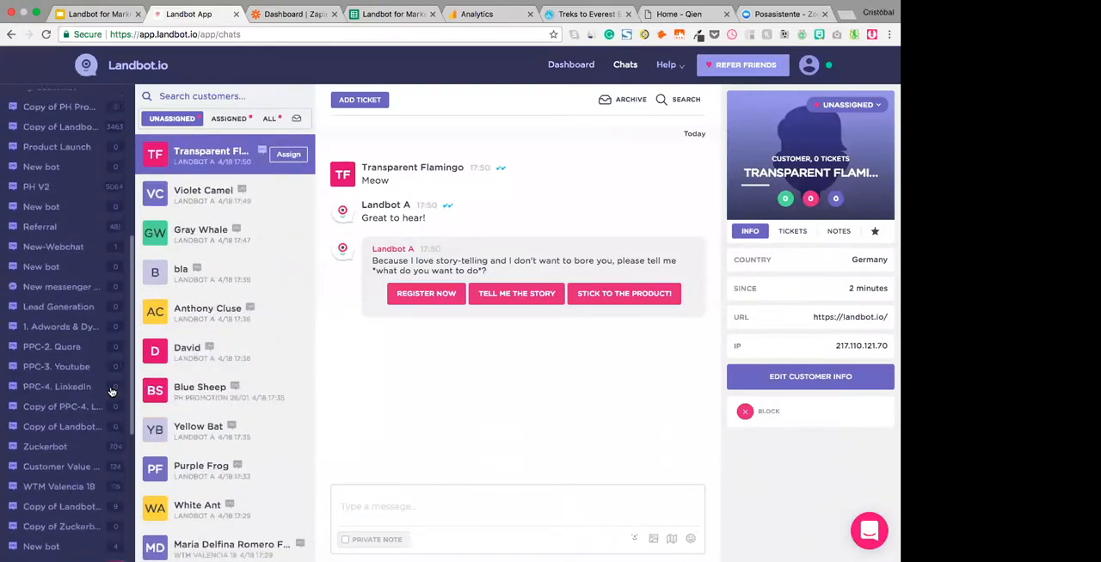
scroll(111, 392, "up", 6)
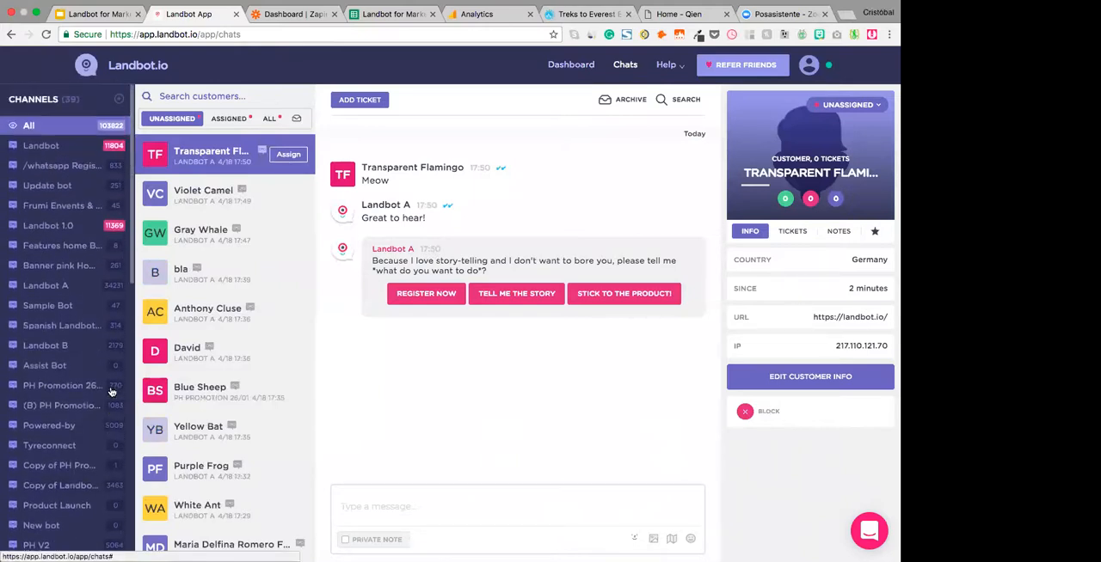
scroll(69, 381, "down", 2)
scroll(142, 369, "down", 4)
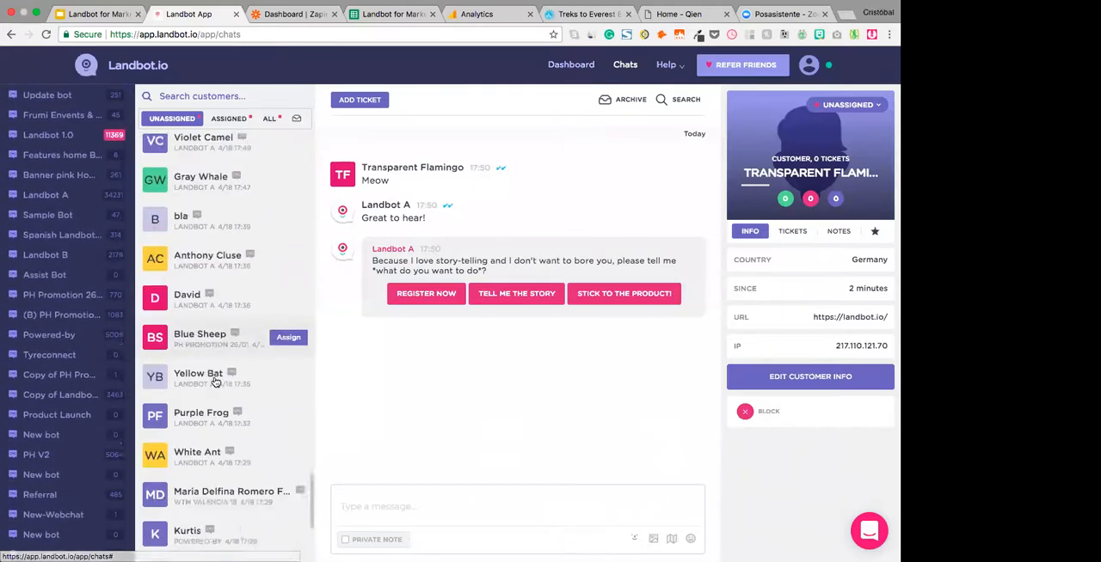
scroll(77, 489, "down", 8)
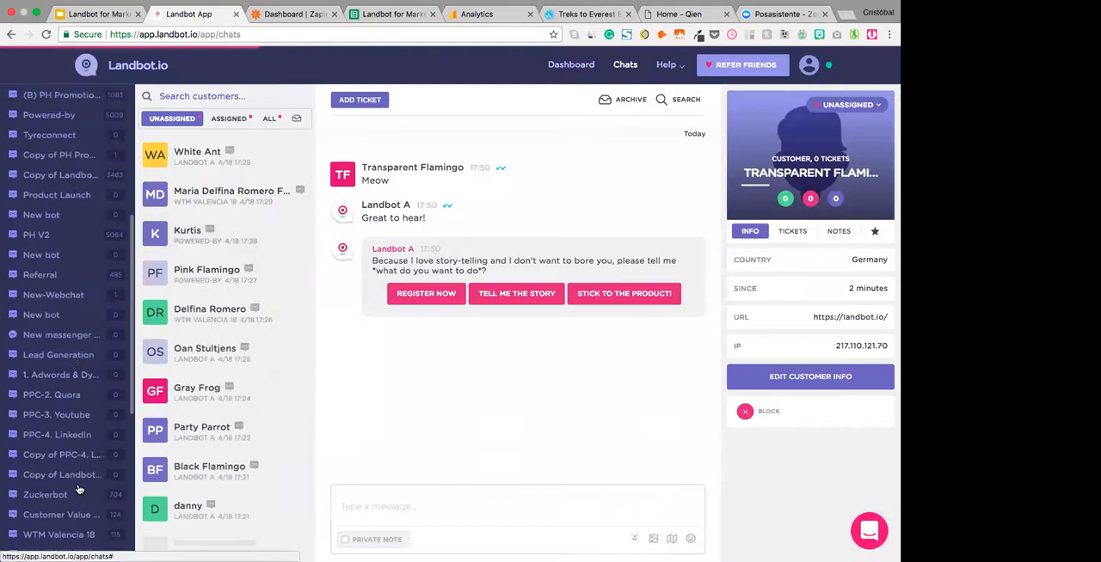
left_click(50, 470)
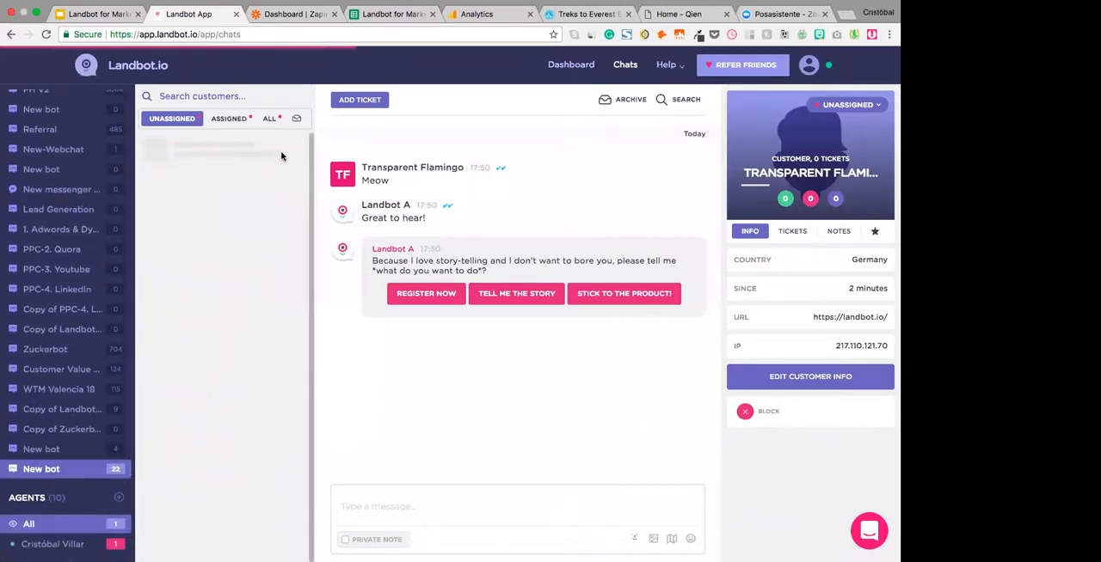
- List the channel's assigned chats and open the Golden Ant conversation
scroll(122, 376, "down", 2)
scroll(121, 376, "down", 1)
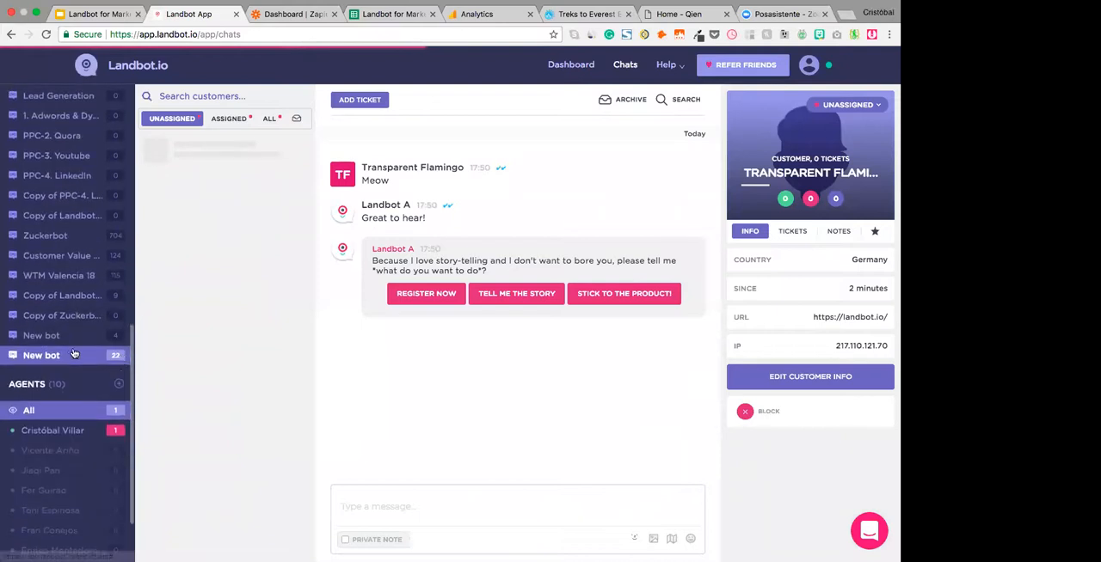
scroll(72, 448, "up", 2)
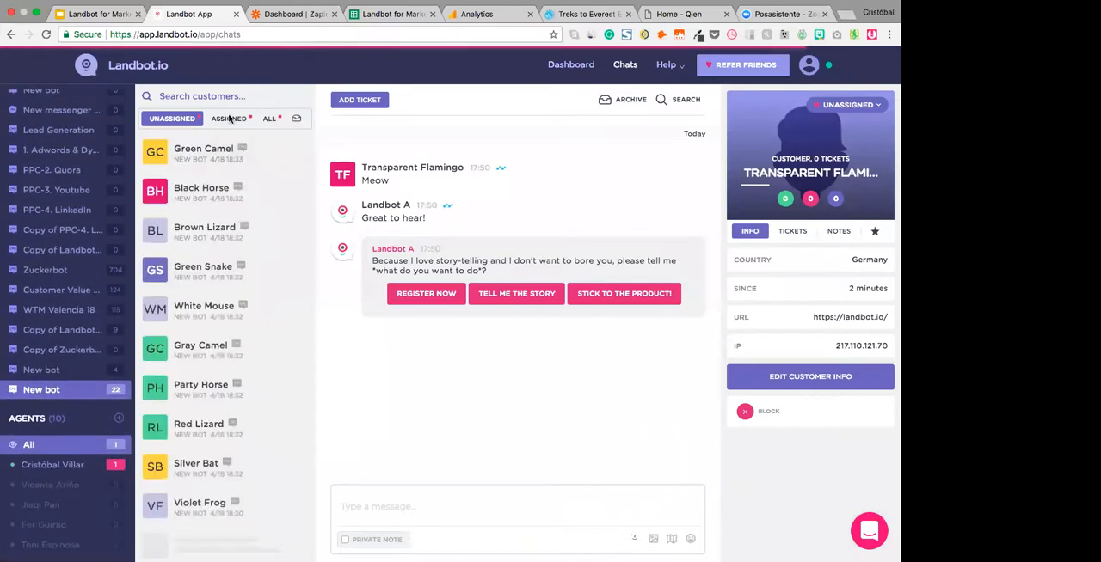
left_click(229, 119)
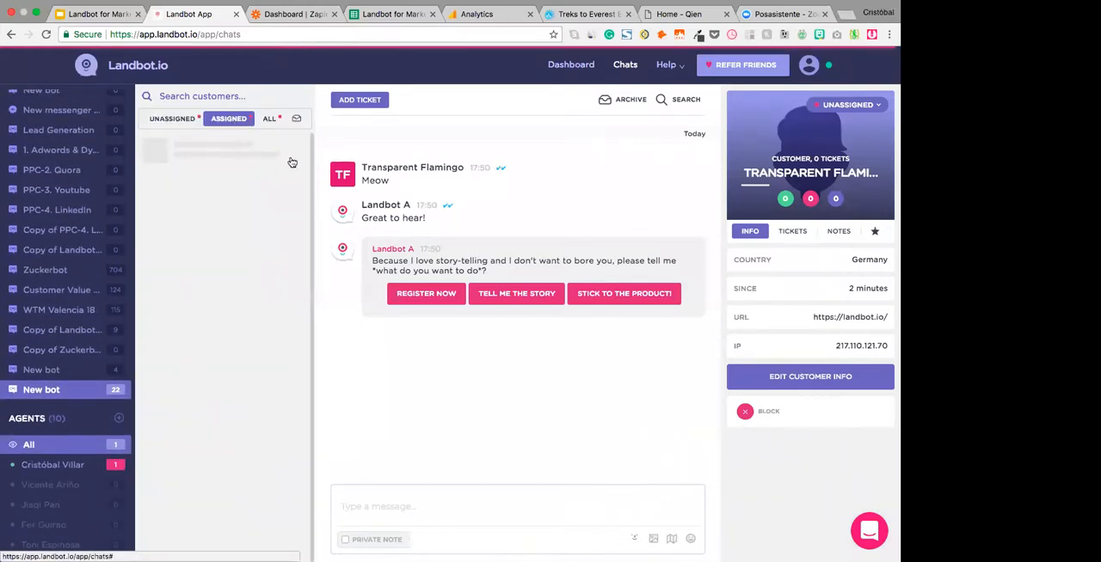
left_click(225, 161)
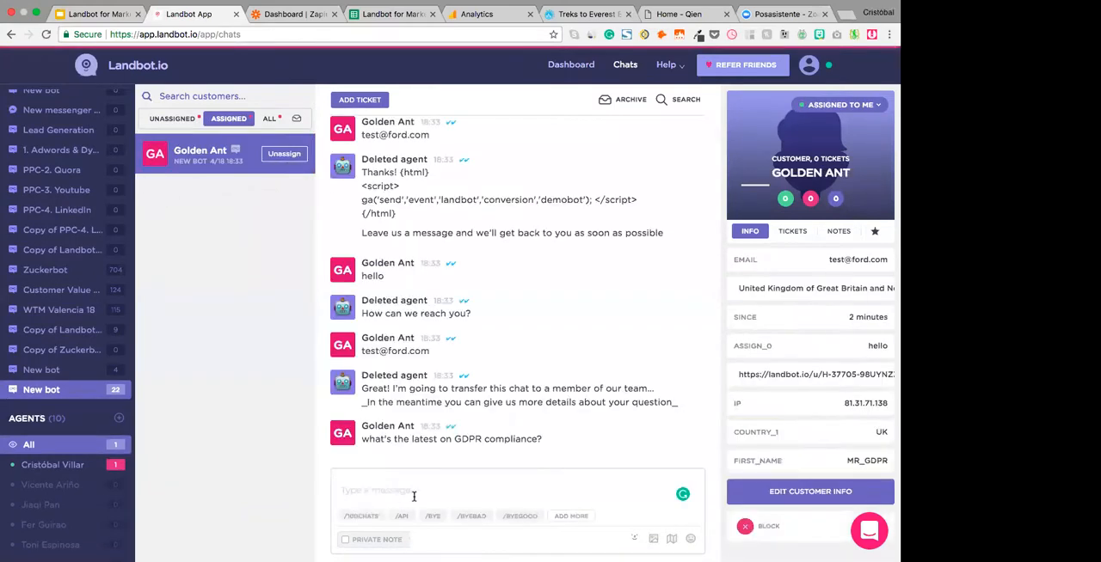
- Reply "Hey there!" to the customer in the Golden Ant conversation
type("Hey there!")
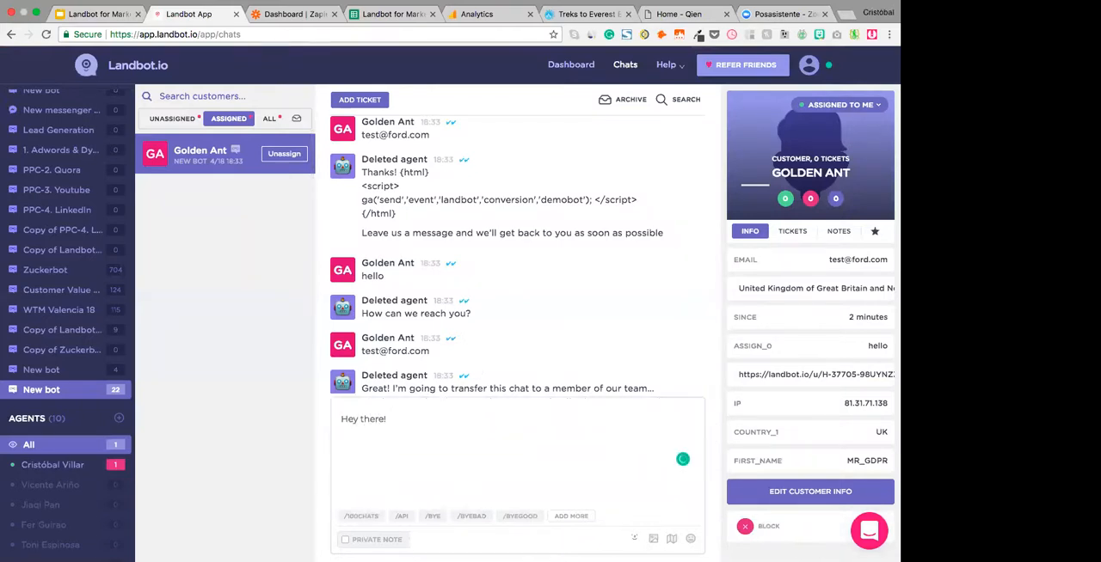
key("Return")
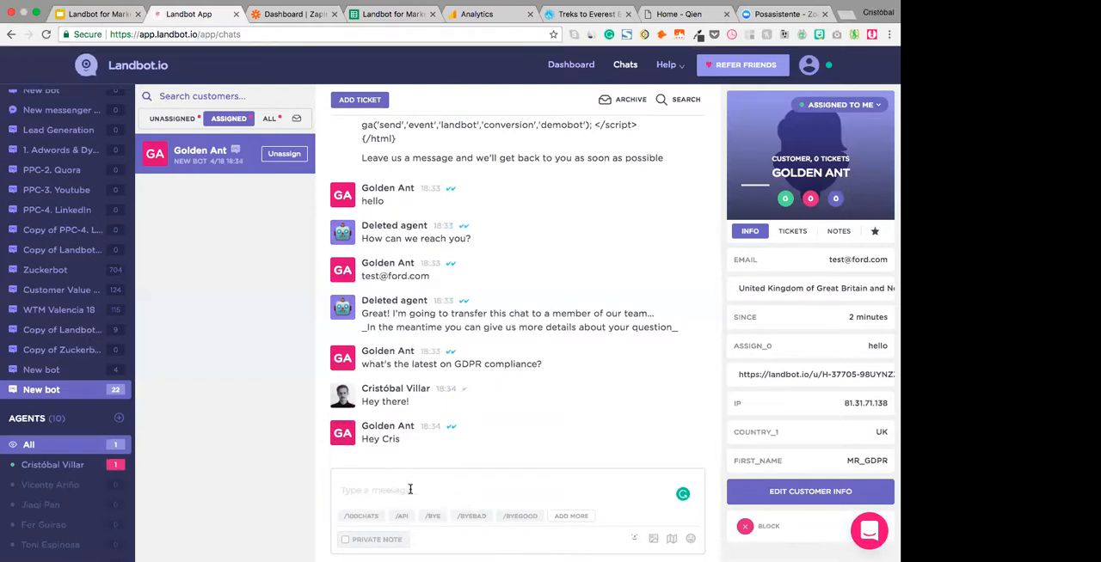
- Highlight the customer's GDPR compliance question, then check the real-time Conversions report in Google Analytics and return to the Landbot chat
left_click(424, 368)
triple_click(453, 380)
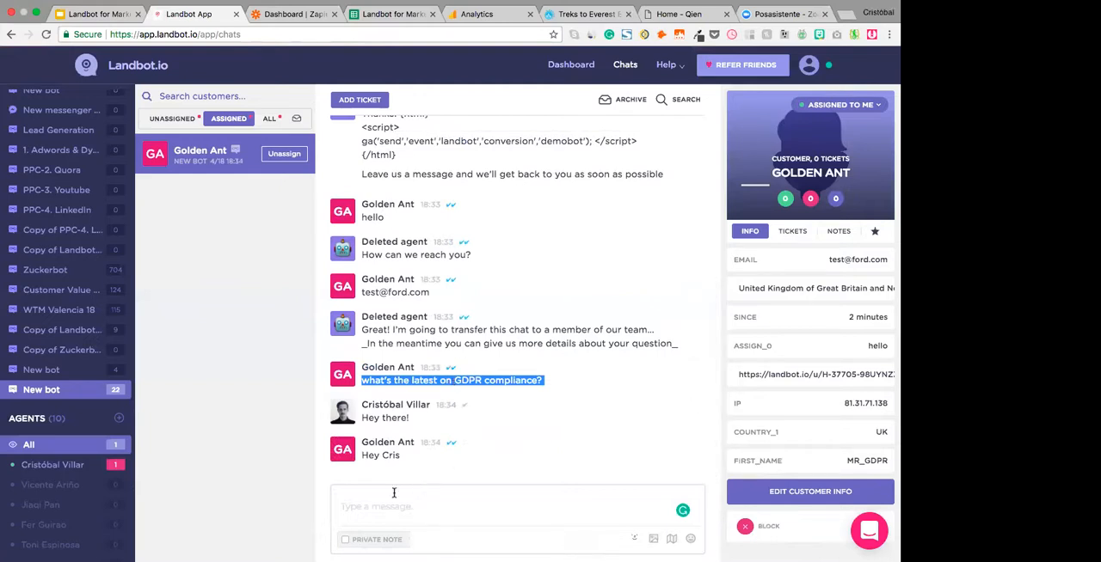
left_click(425, 497)
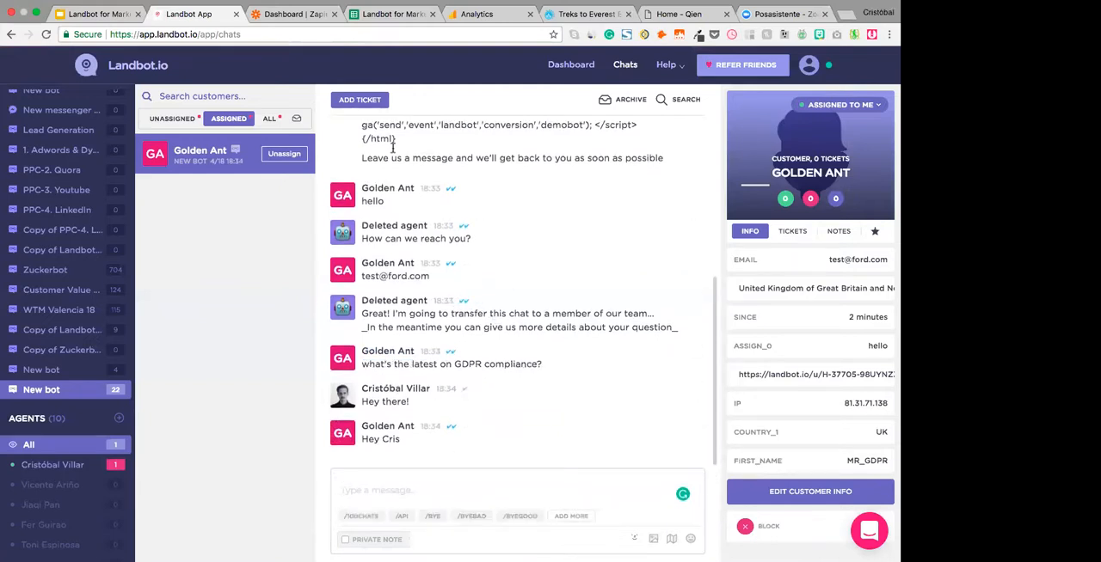
left_click(476, 14)
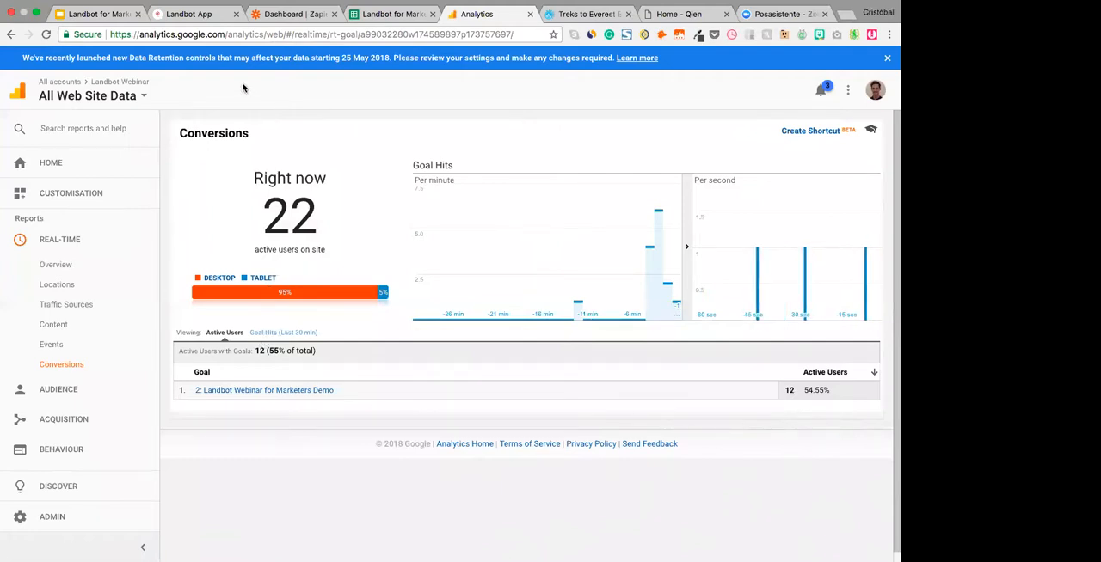
left_click(198, 14)
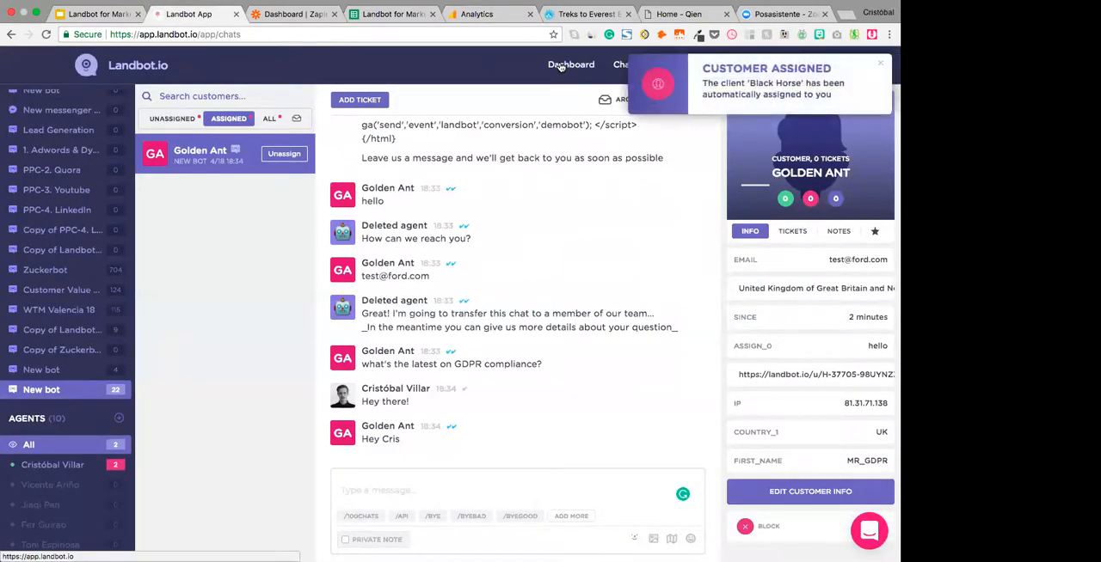
- Reopen the Webinar Marketers bot from the dashboard and view its conversation, lead and finished metrics
left_click(795, 83)
left_click(564, 72)
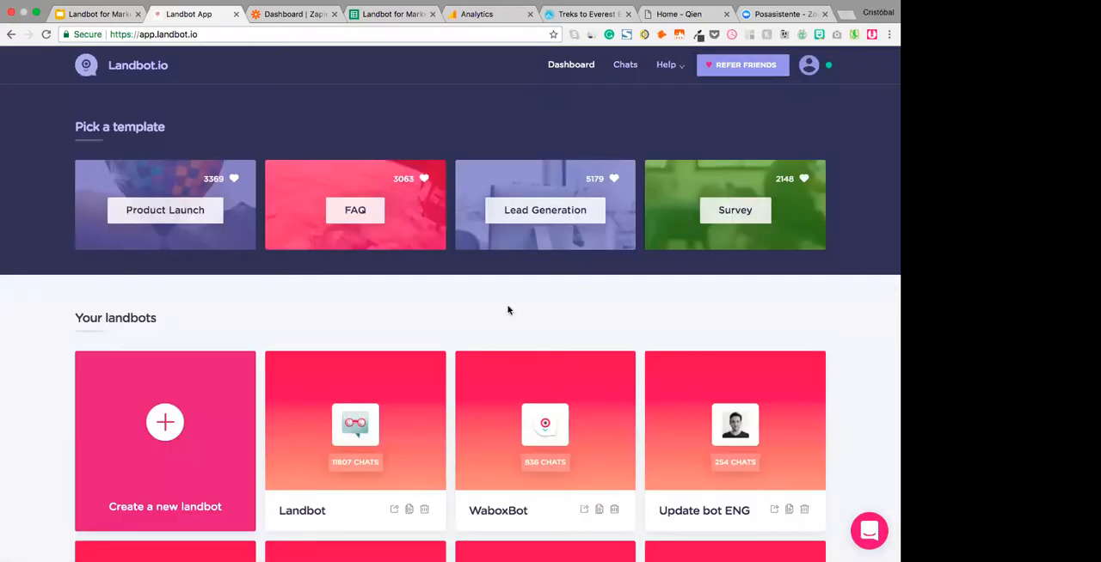
scroll(507, 310, "down", 10)
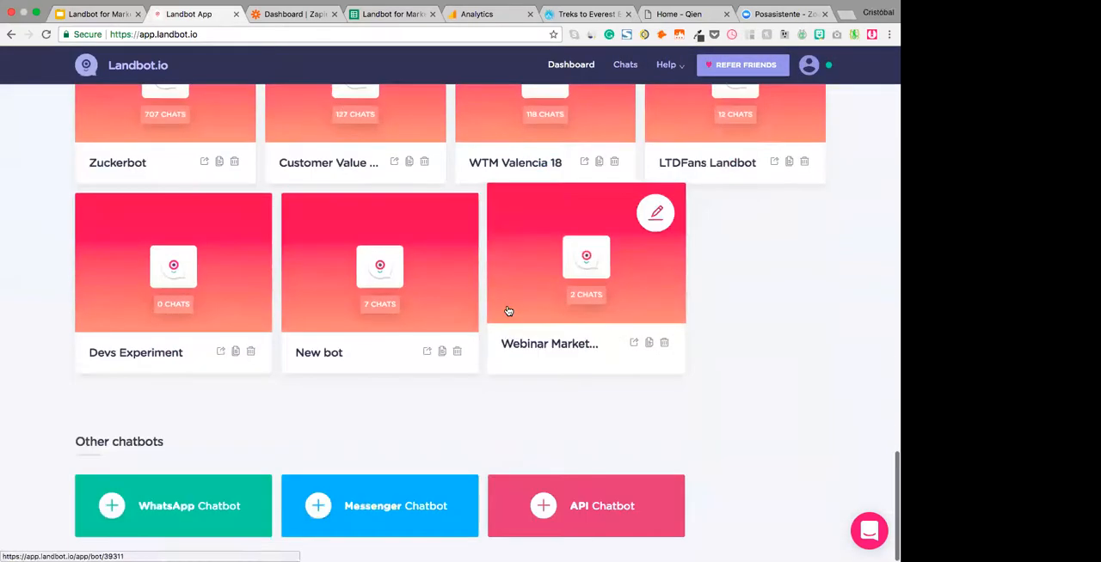
left_click(560, 247)
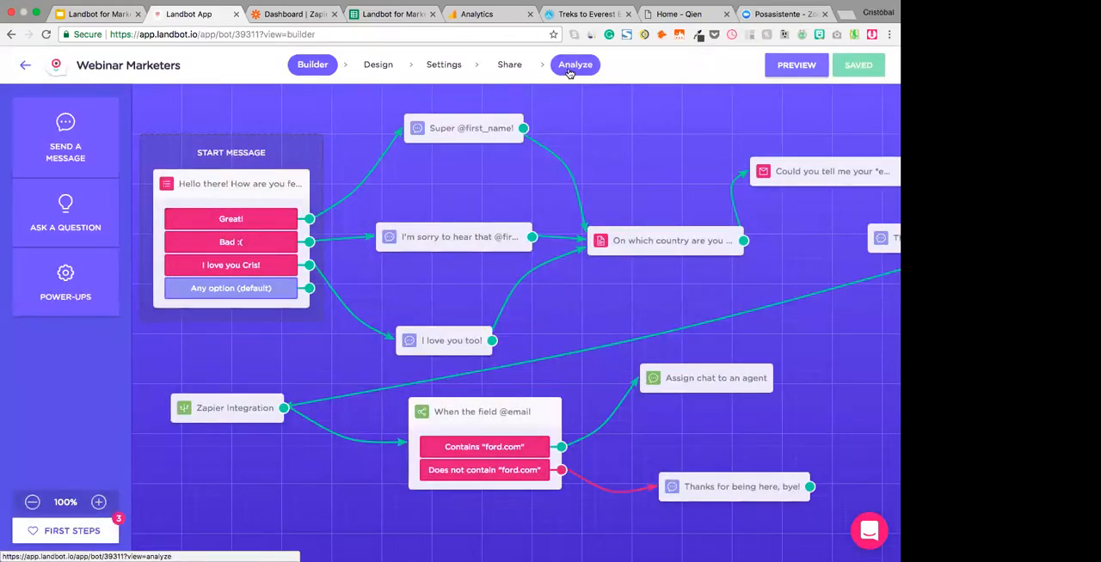
left_click(569, 74)
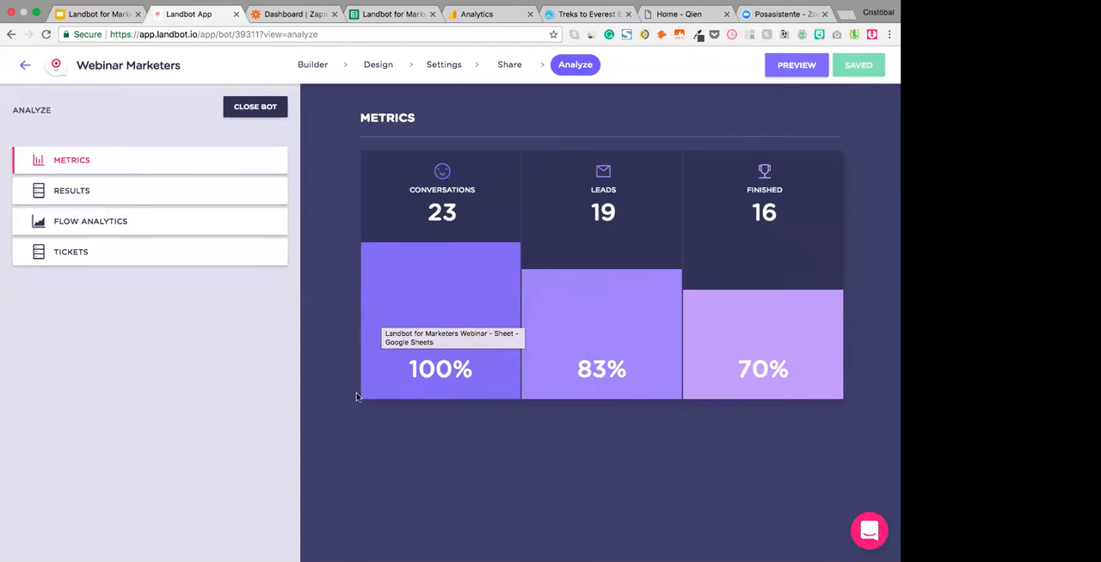
- Open the bot's flow analytics and nudge the "I'm sorry to hear that" block away from the start message
left_click(144, 233)
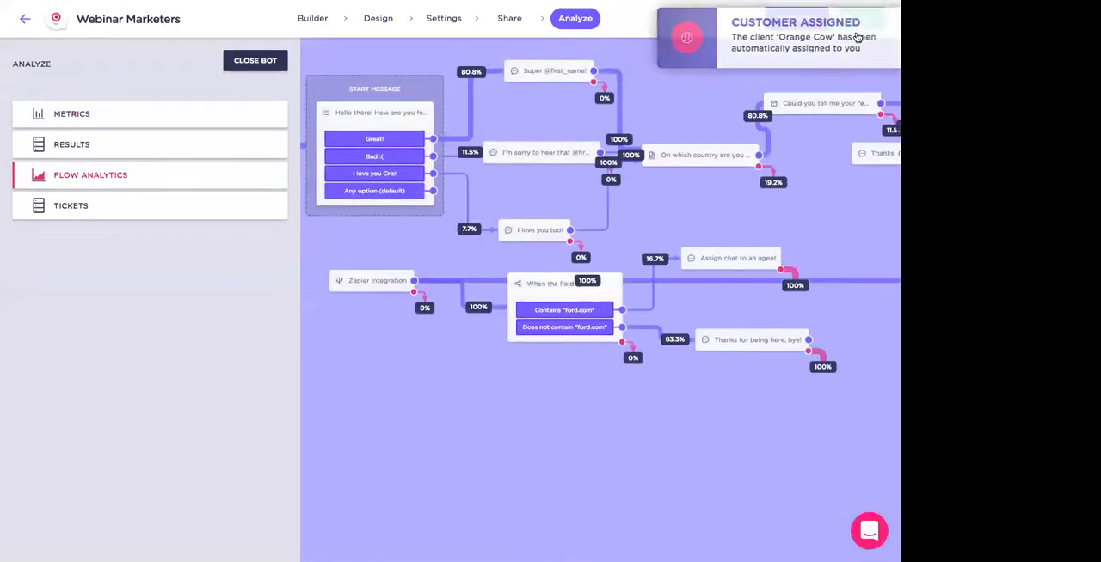
scroll(707, 212, "right", 2)
scroll(706, 212, "left", 2)
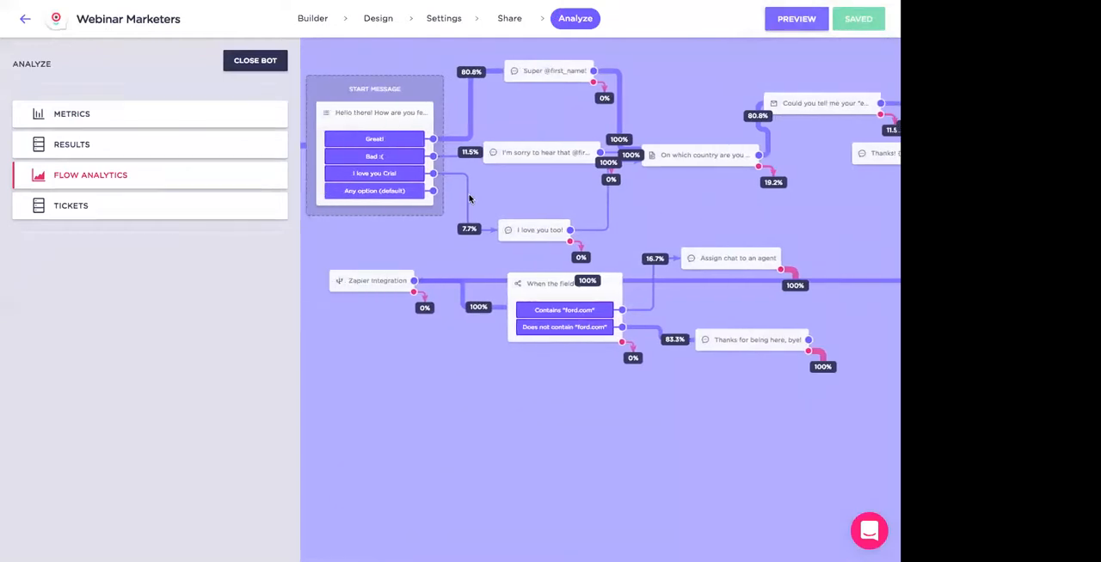
left_click_drag(526, 159, 533, 161)
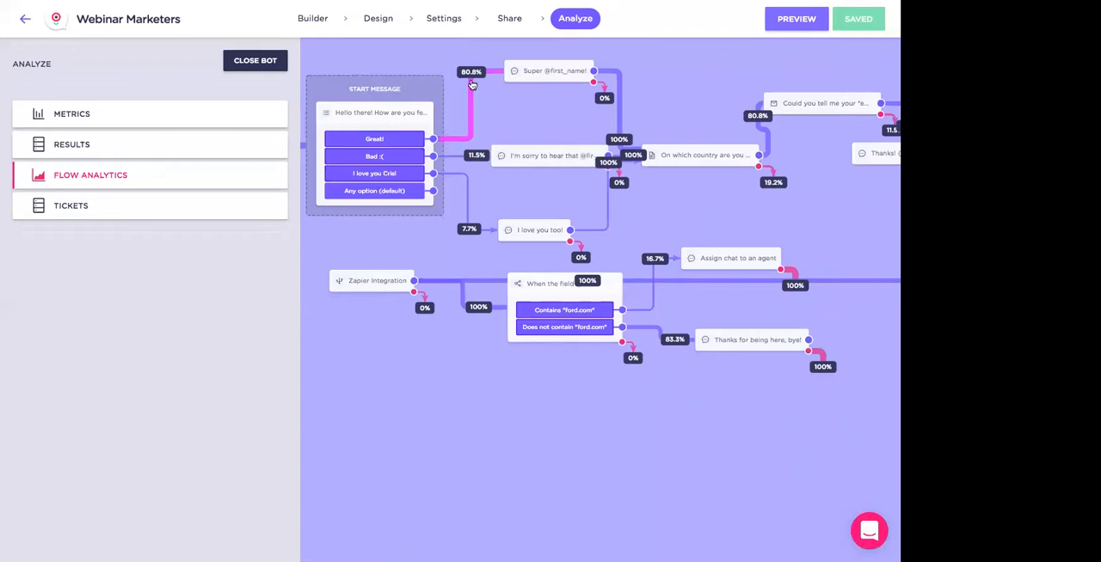
- Inspect user shares on the second and third answer branches, and shift the "I love you too!" and country blocks away from the start message
mouse_move(475, 159)
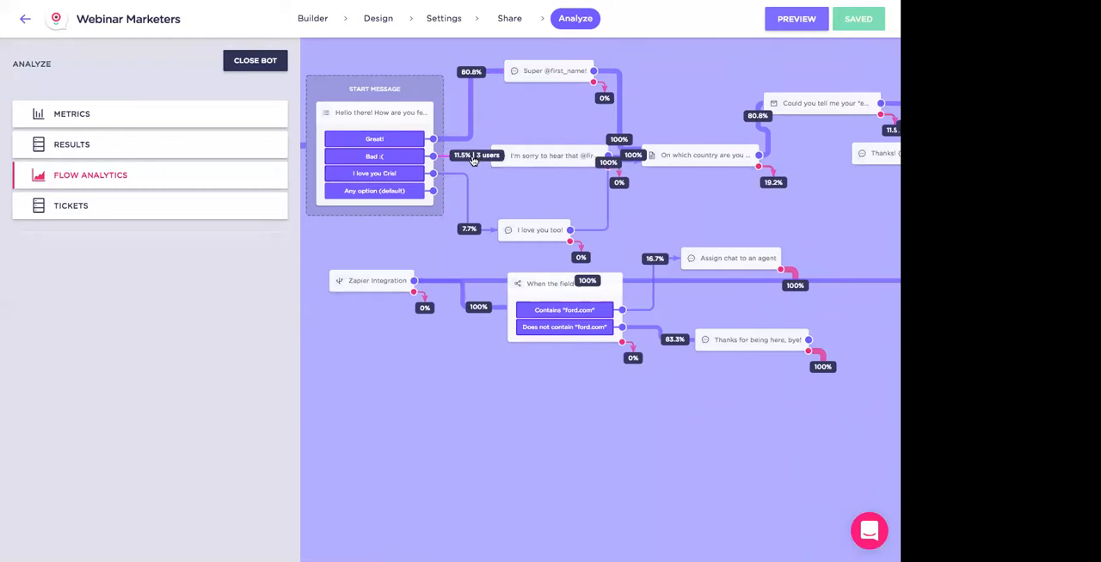
mouse_move(469, 234)
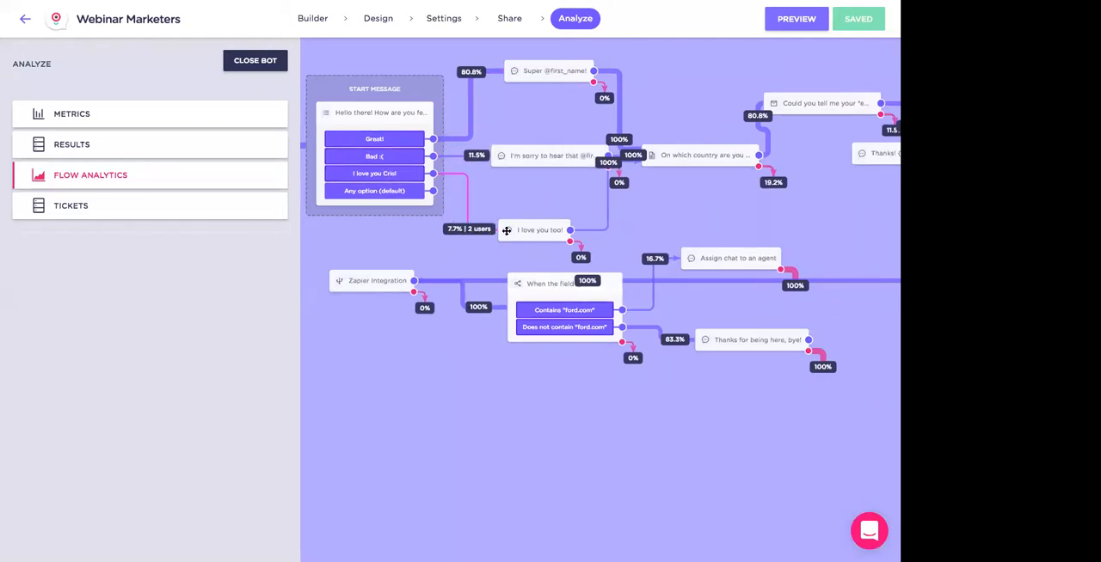
left_click_drag(528, 228, 539, 222)
mouse_move(634, 152)
left_click_drag(692, 155, 709, 149)
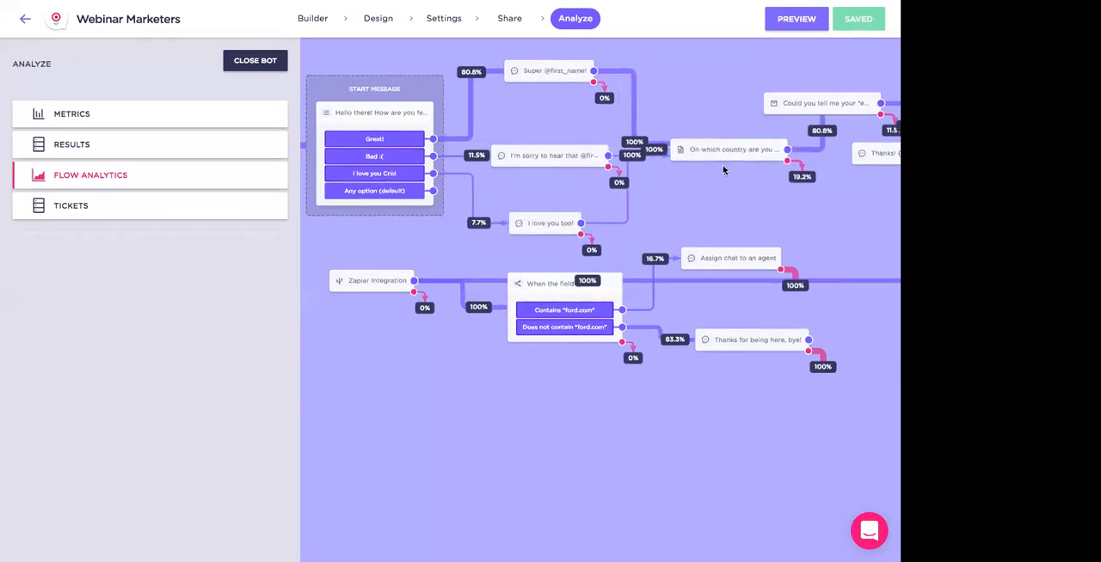
- Examine the user shares and drop-offs at the country and email questions and on the Zapier and "ford.com" condition branches
scroll(705, 181, "right", 5)
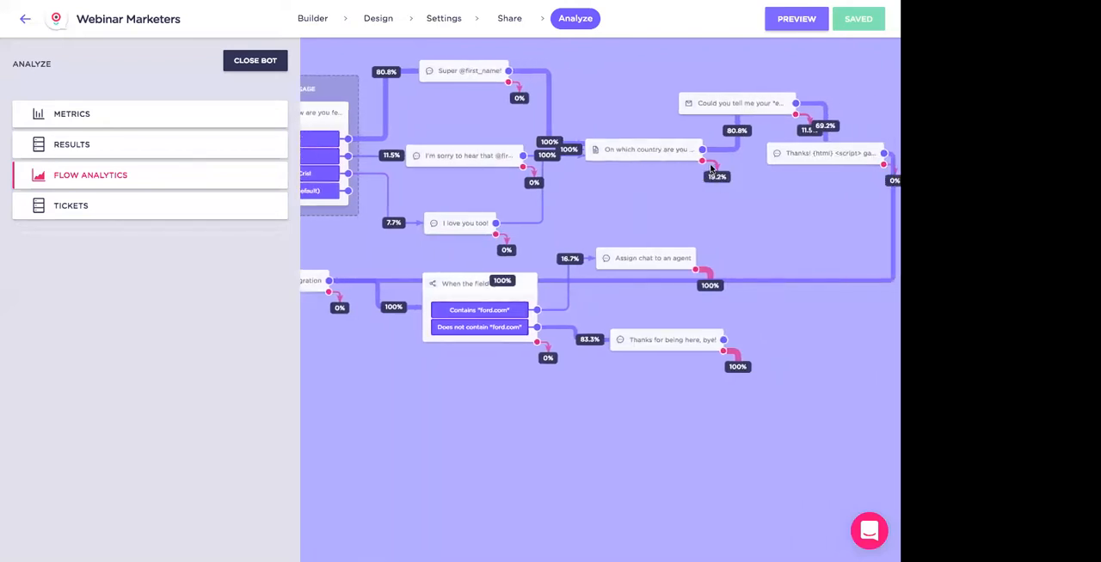
mouse_move(725, 175)
mouse_move(825, 129)
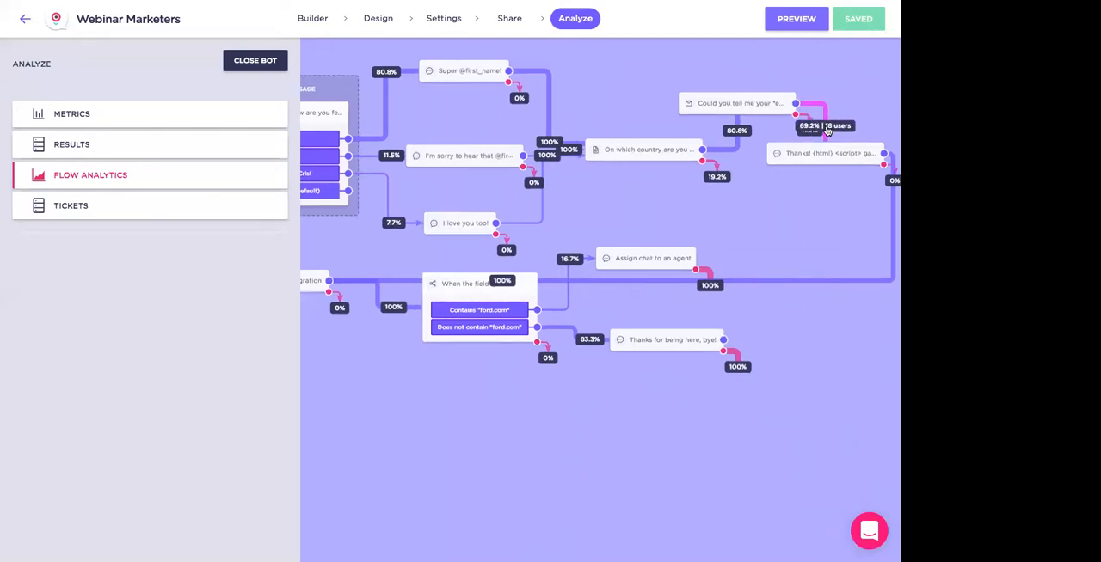
scroll(810, 183, "left", 2)
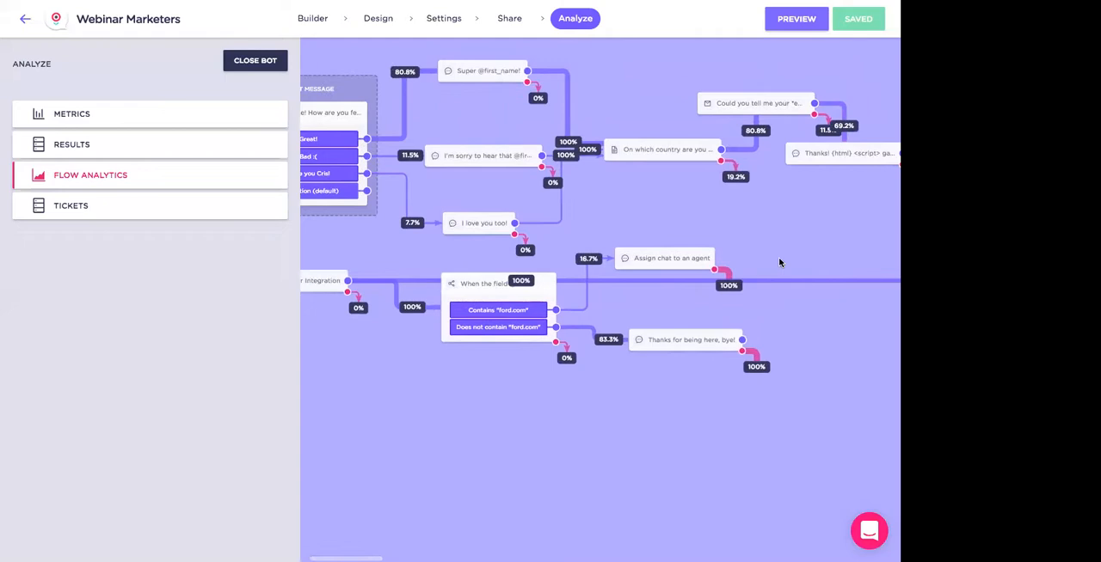
scroll(749, 283, "left", 5)
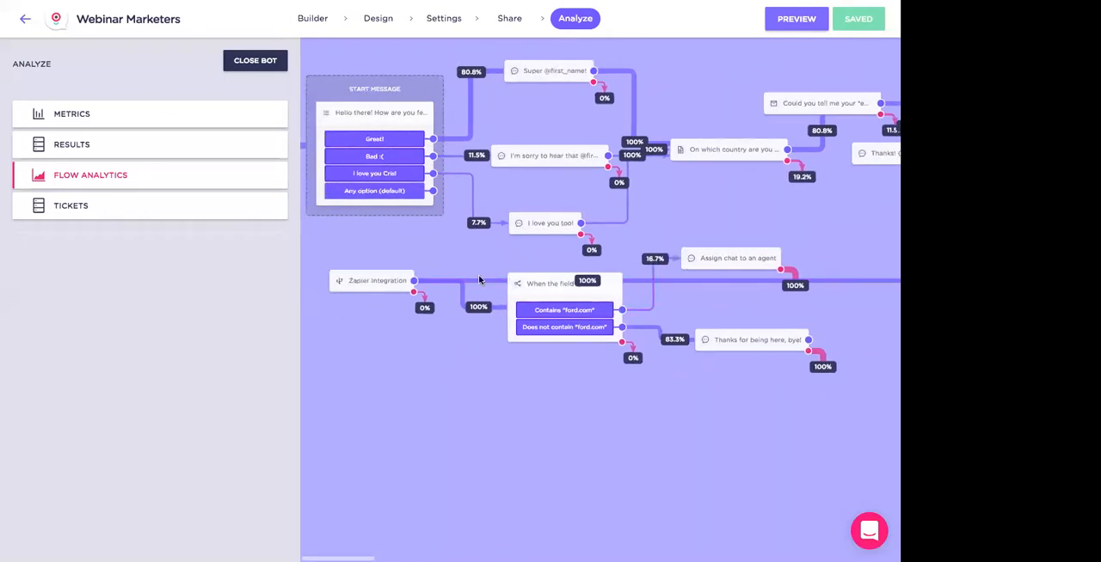
mouse_move(476, 312)
mouse_move(677, 343)
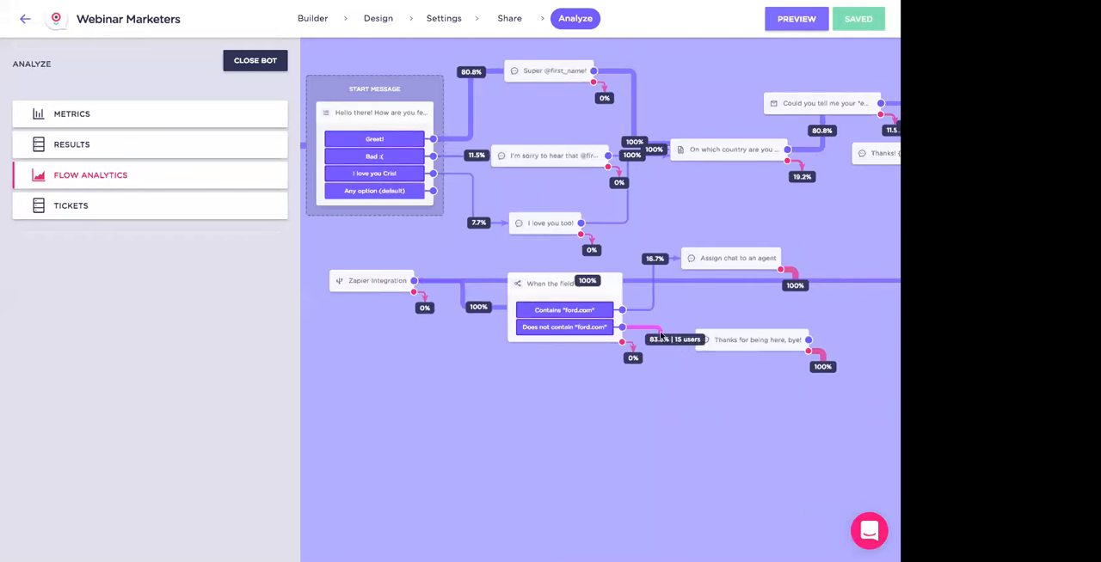
mouse_move(660, 266)
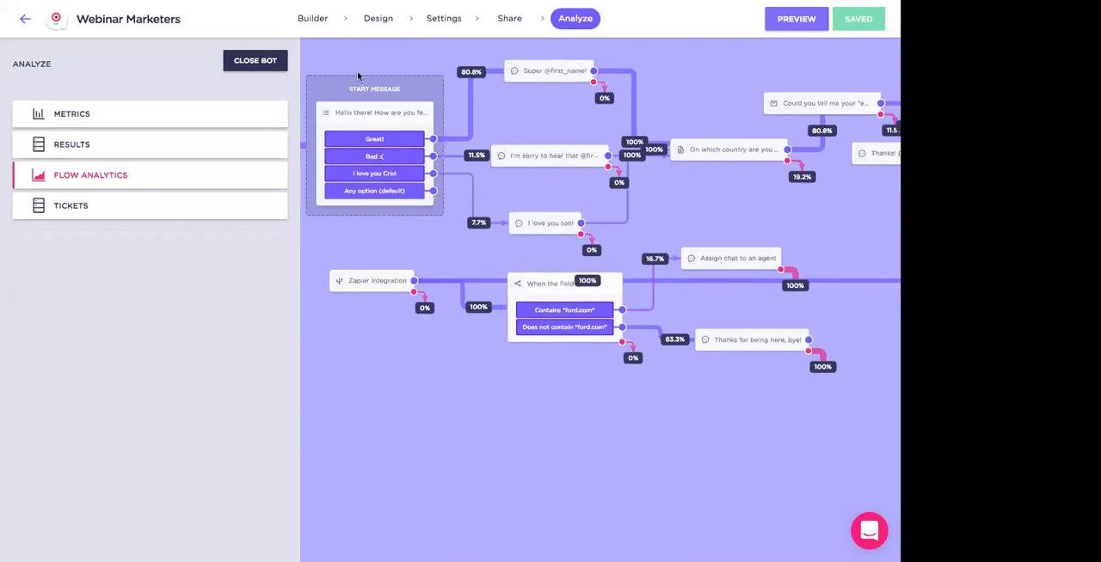
- Return the bot to its builder view, and widen the Name, Email and Country columns of the webinar leads sheet in Google Sheets
left_click(313, 21)
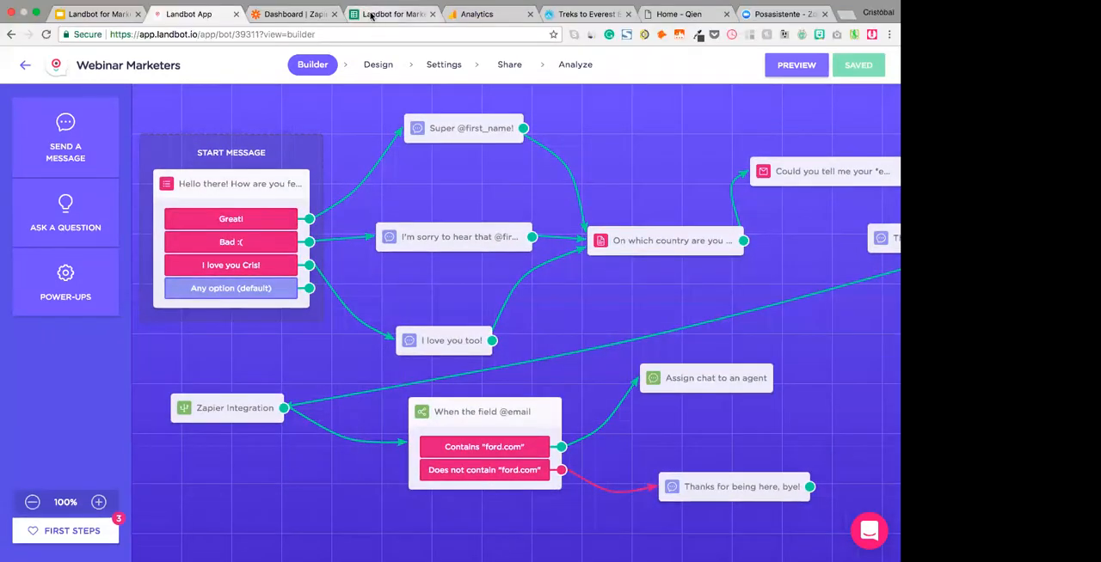
left_click(371, 14)
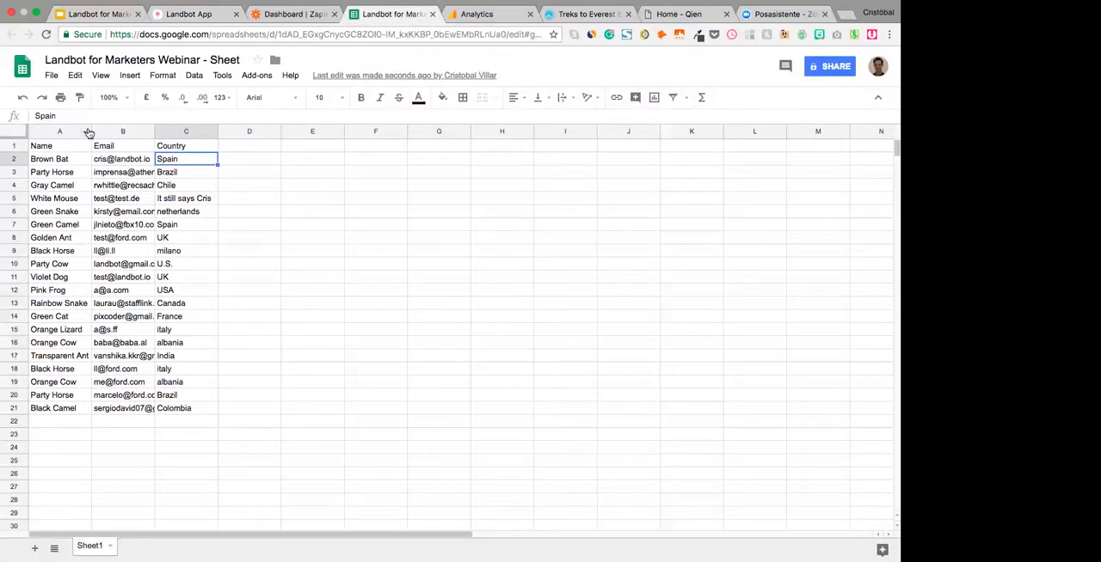
left_click_drag(91, 131, 315, 131)
left_click(302, 250)
left_click_drag(208, 131, 248, 131)
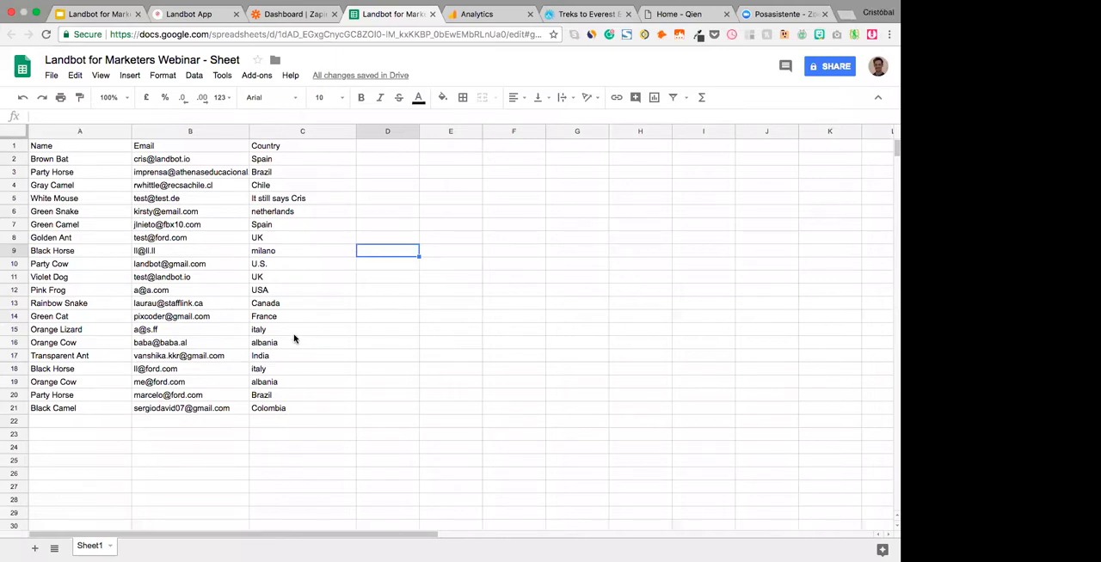
- Review the Webinar Marketers flow in the Landbot builder through to the "Thanks!" block, and switch to Zoom
left_click(193, 14)
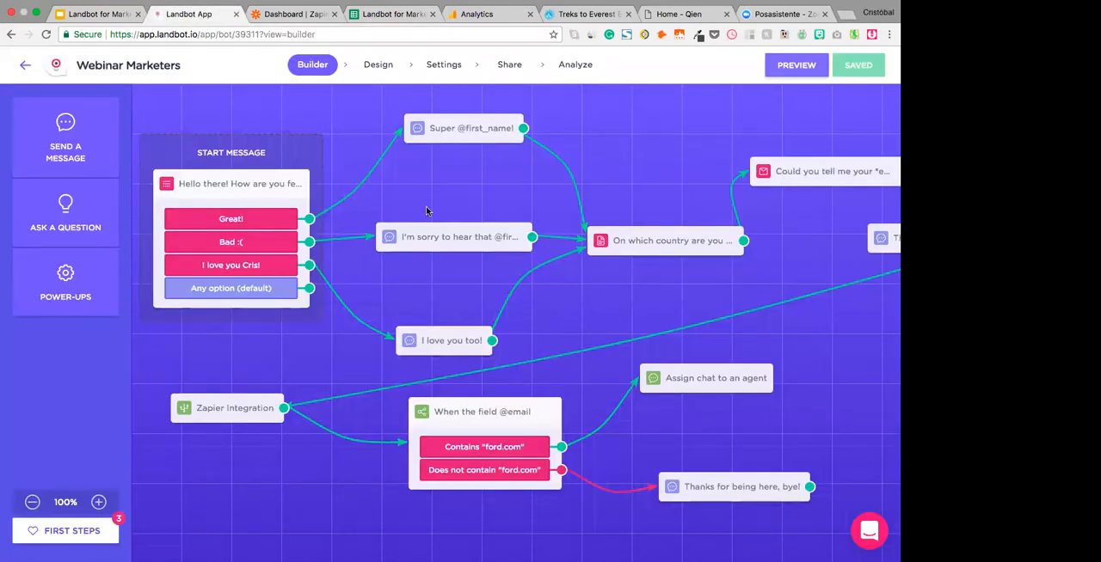
left_click(33, 502)
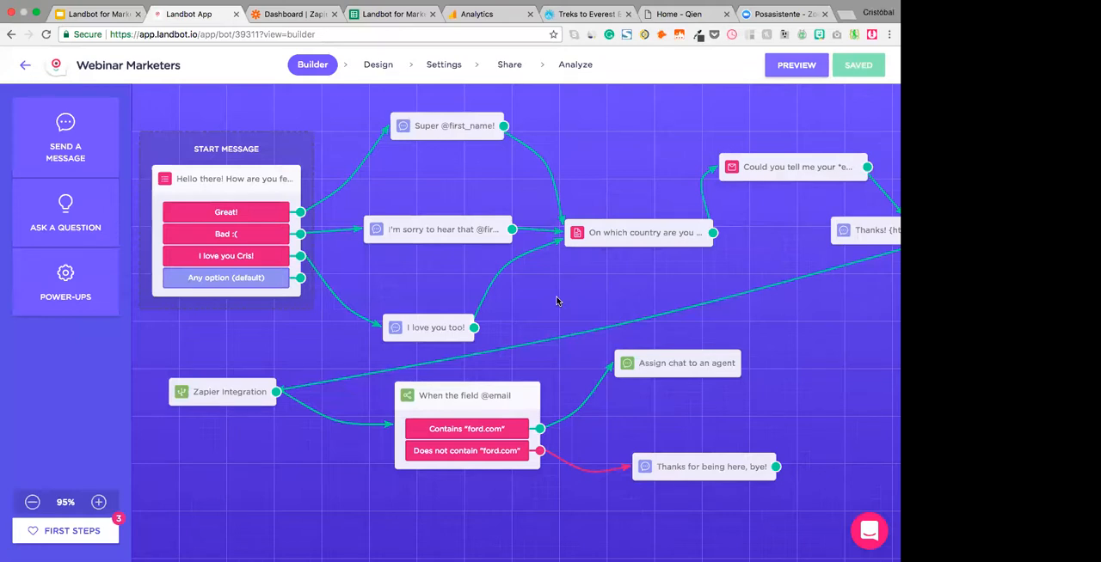
mouse_move(460, 232)
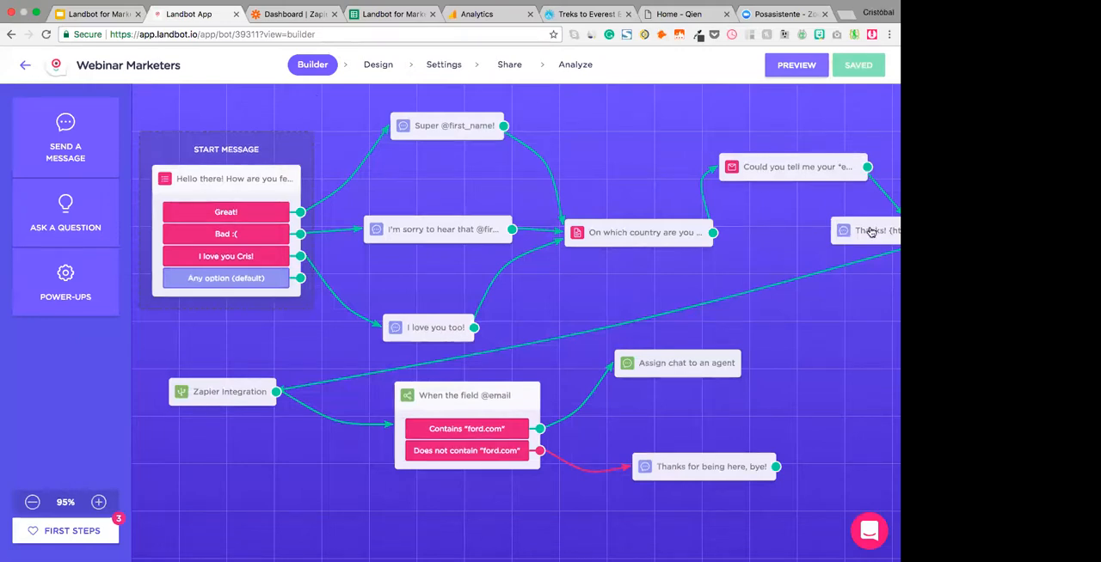
scroll(837, 236, "right", 3)
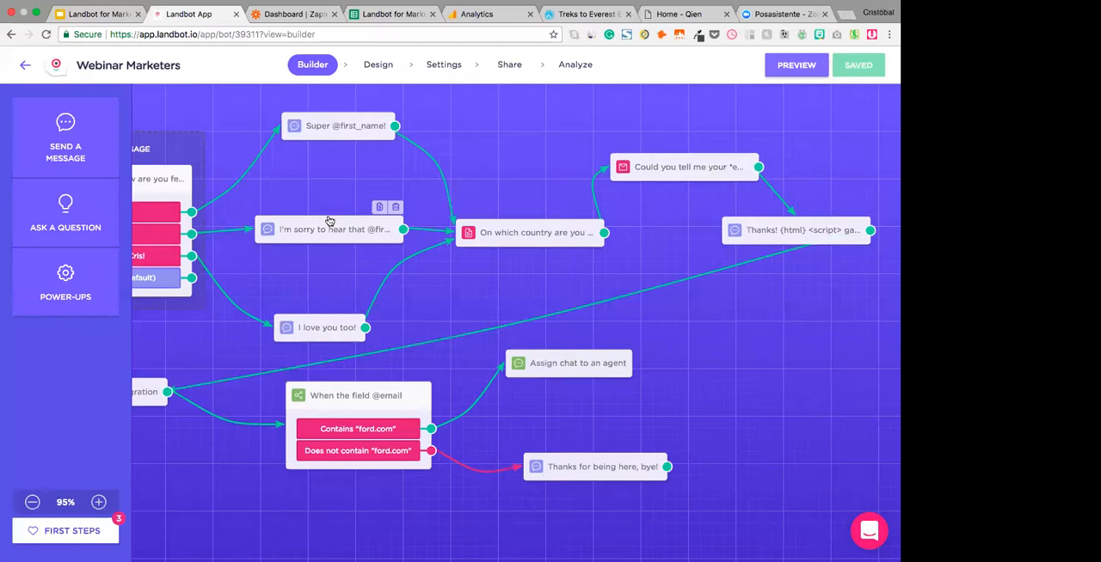
key("super+Tab")
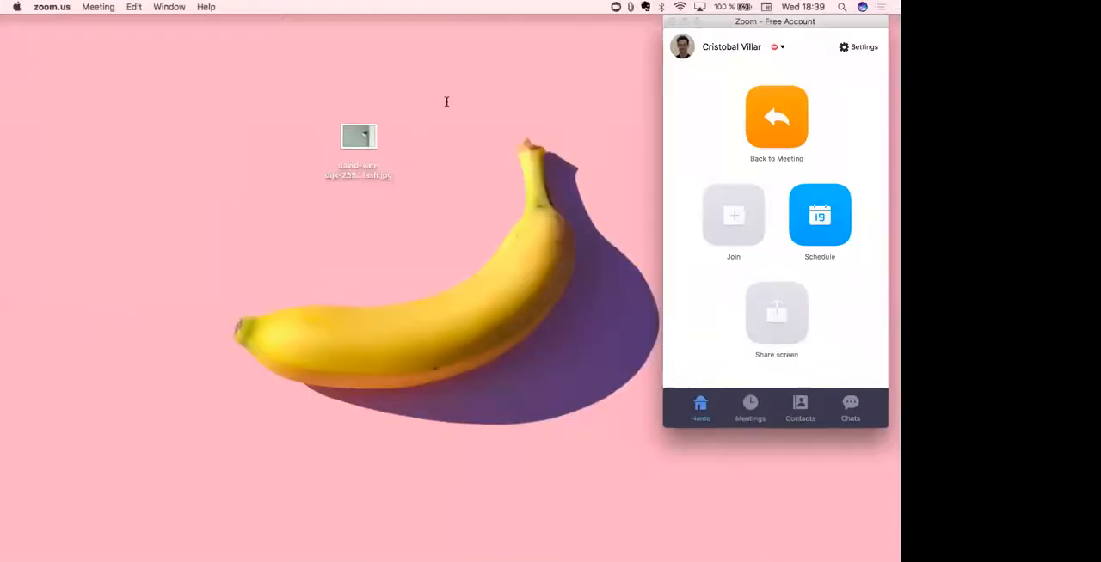